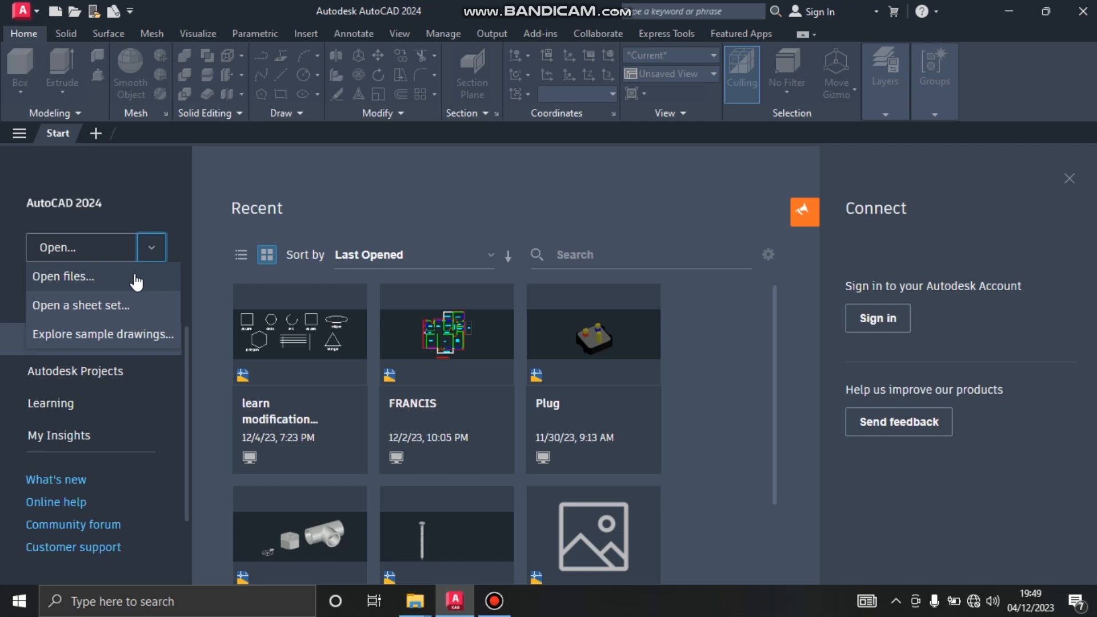
Create a new drawing from the acad.dwt template
click(128, 188)
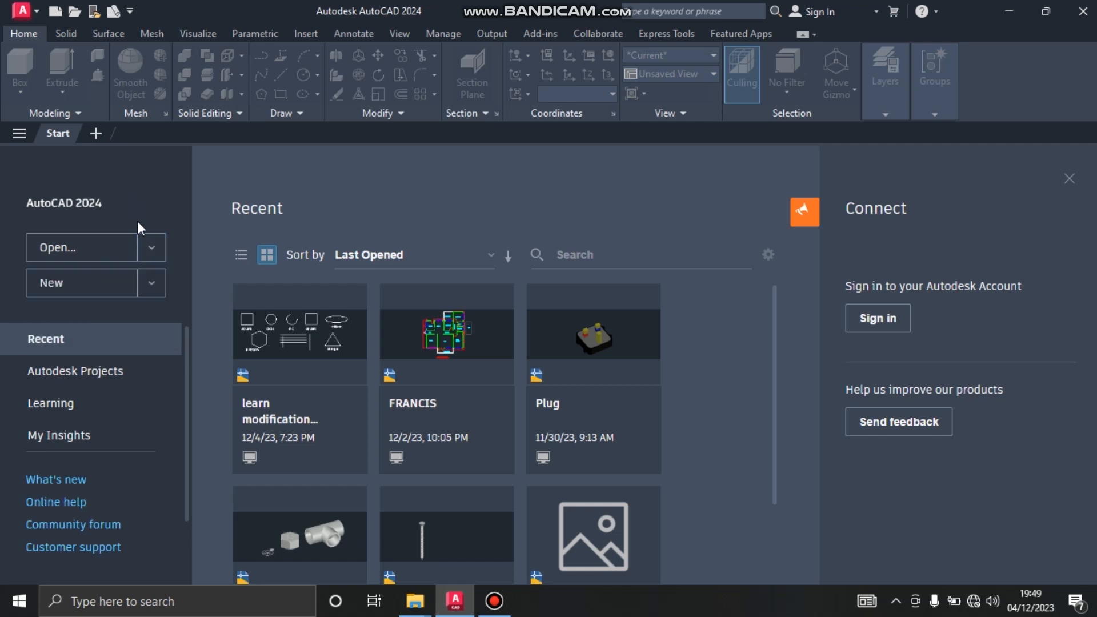
click(151, 283)
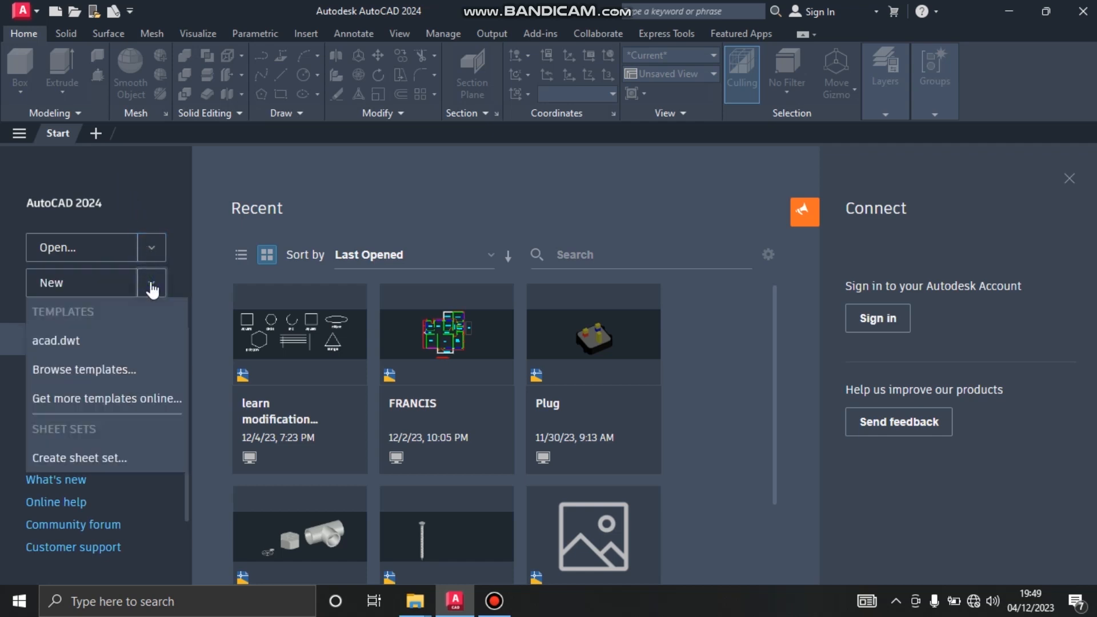
click(162, 371)
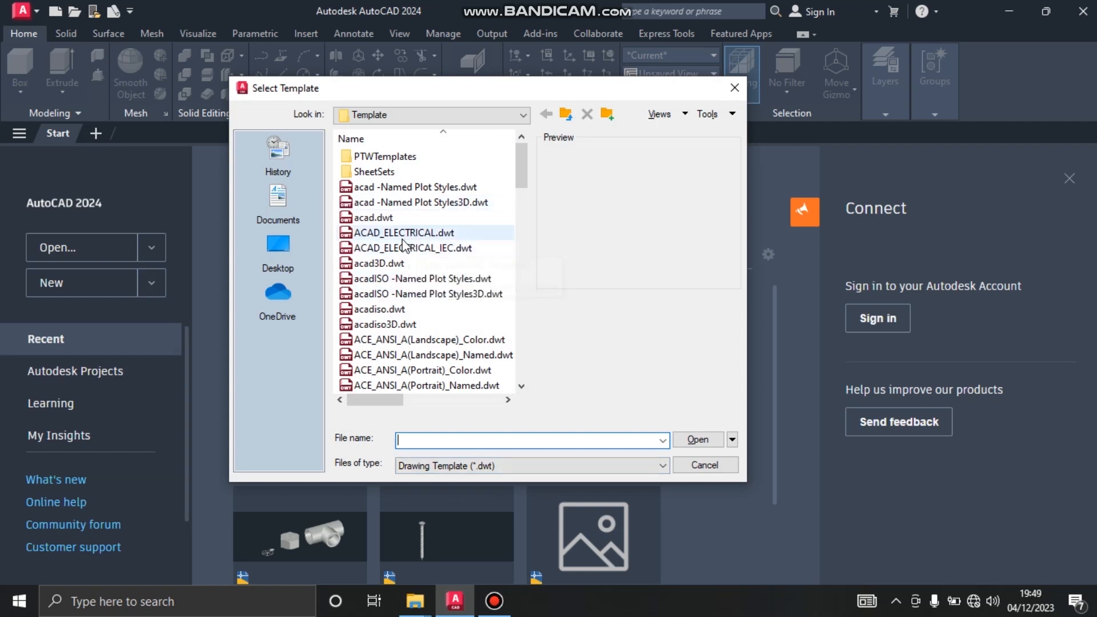
click(389, 218)
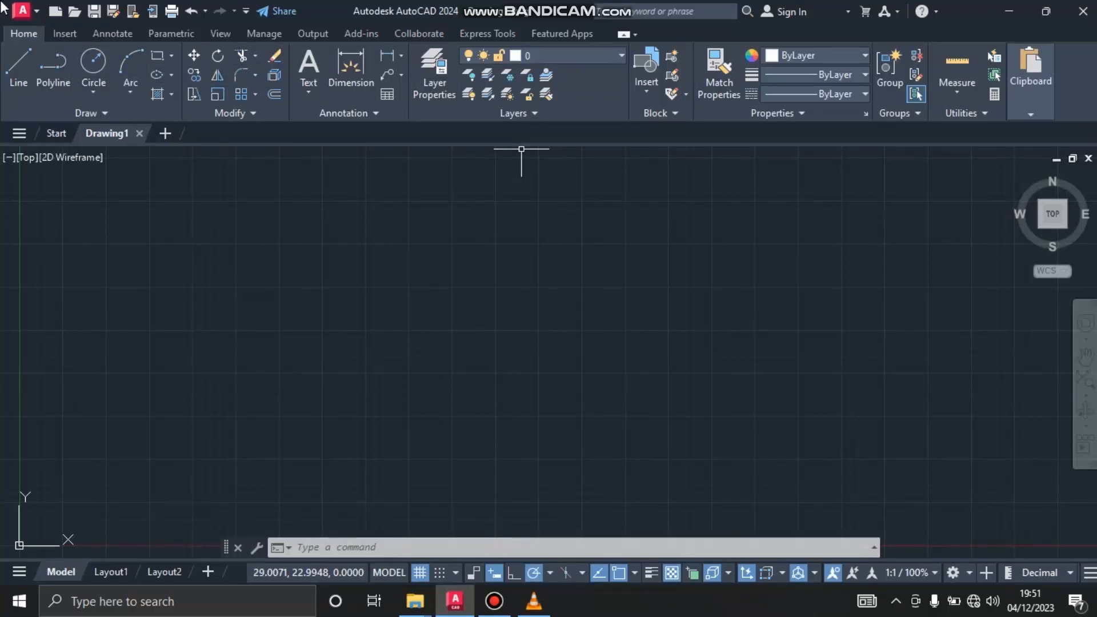
Examine the commands for opening, saving, exporting and printing files, and the available insertion and annotation tools
click(35, 12)
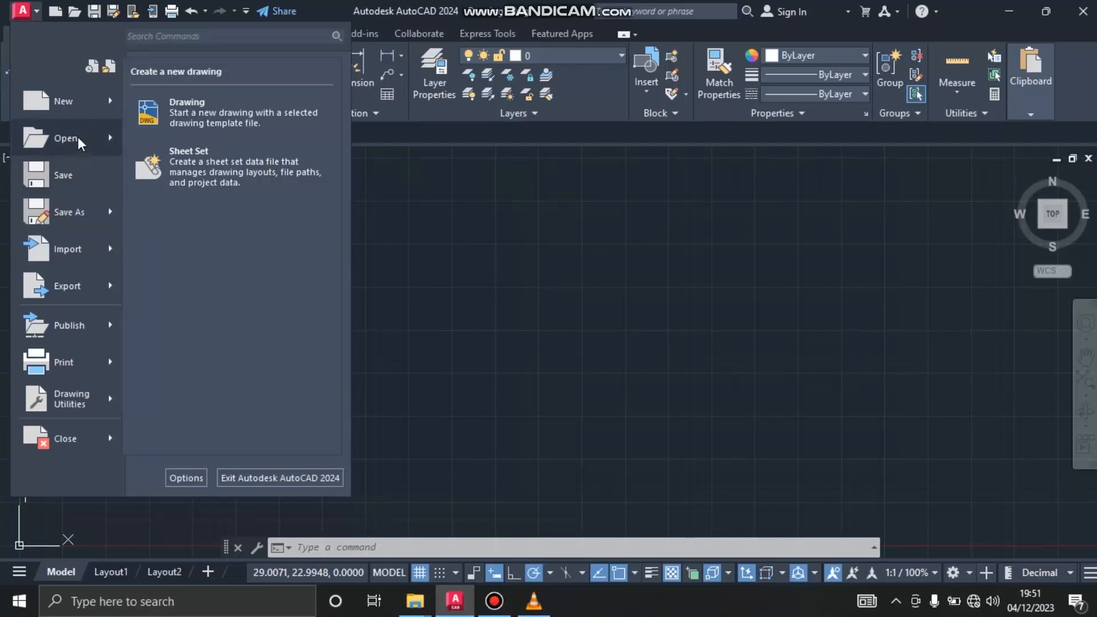
mouse_move(79, 142)
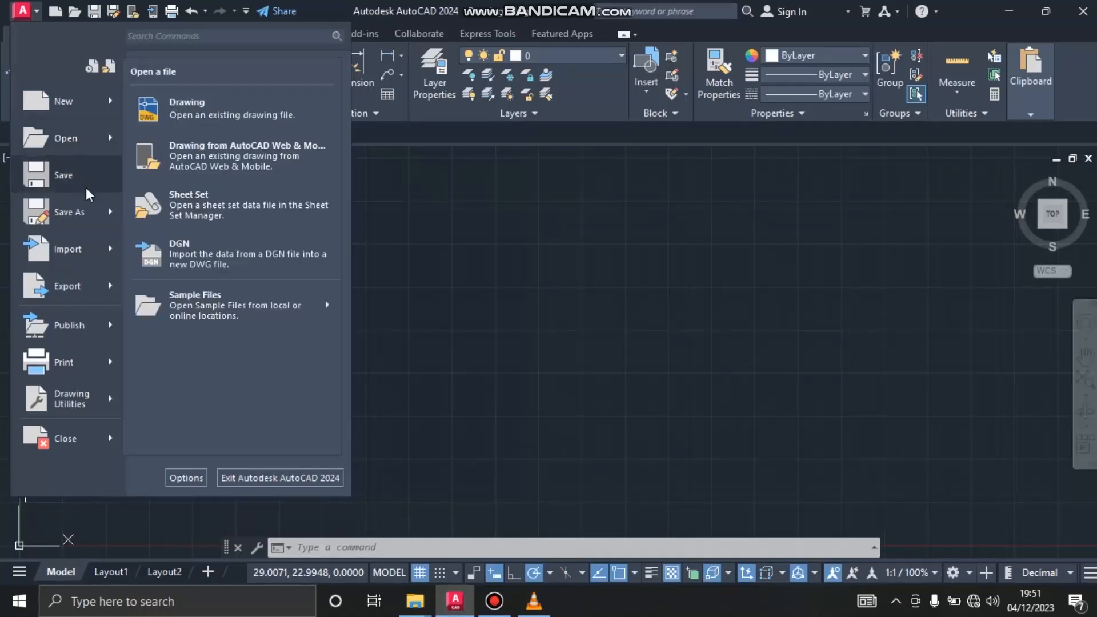
mouse_move(81, 212)
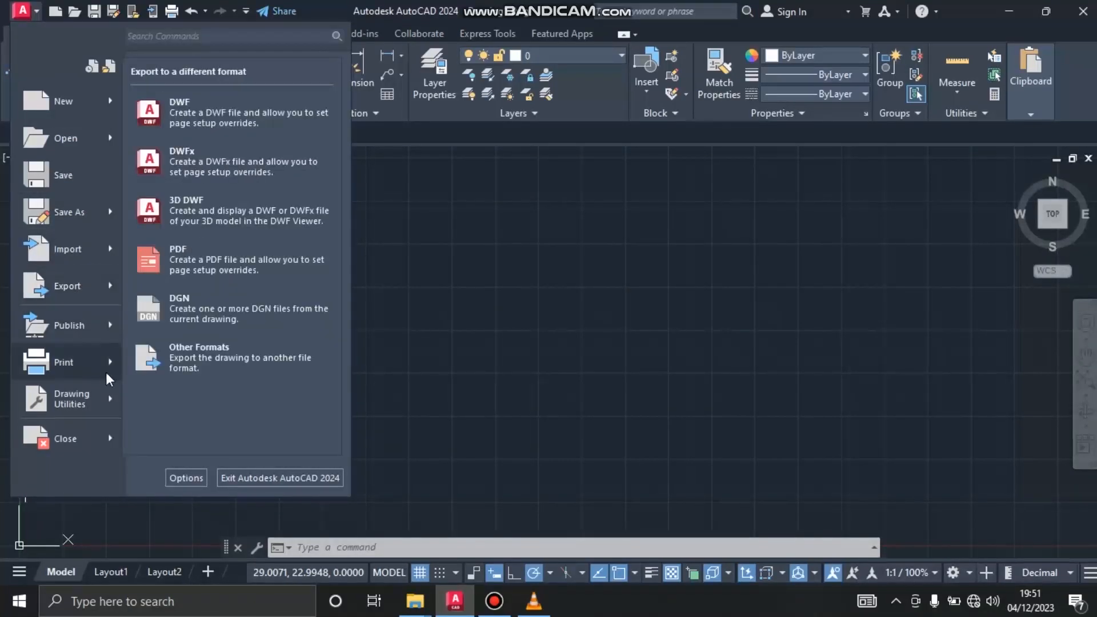
mouse_move(99, 372)
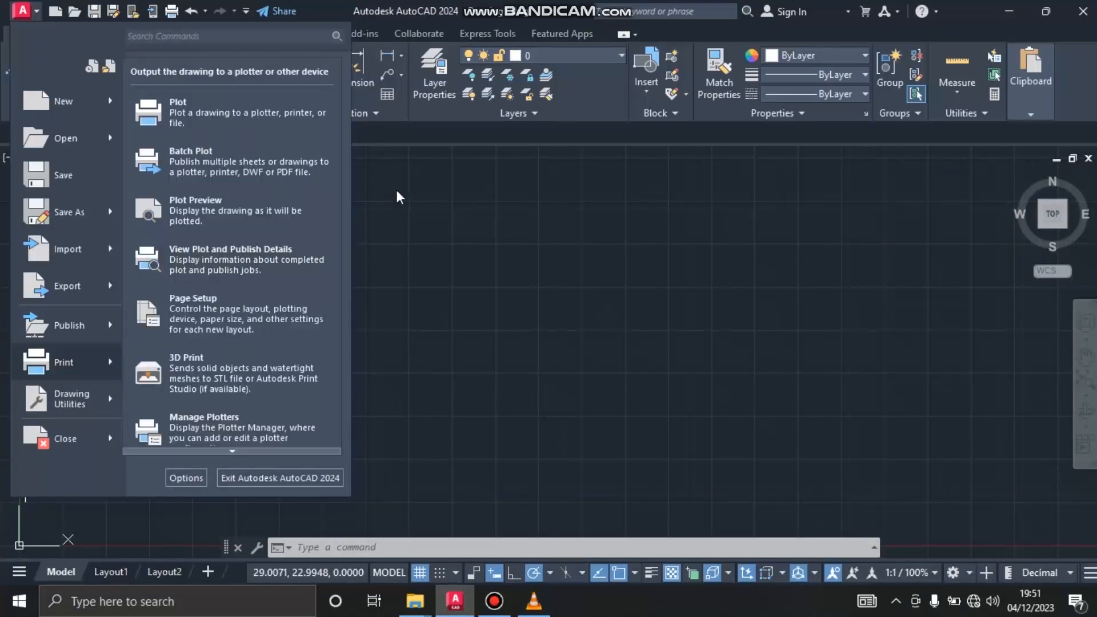
click(410, 222)
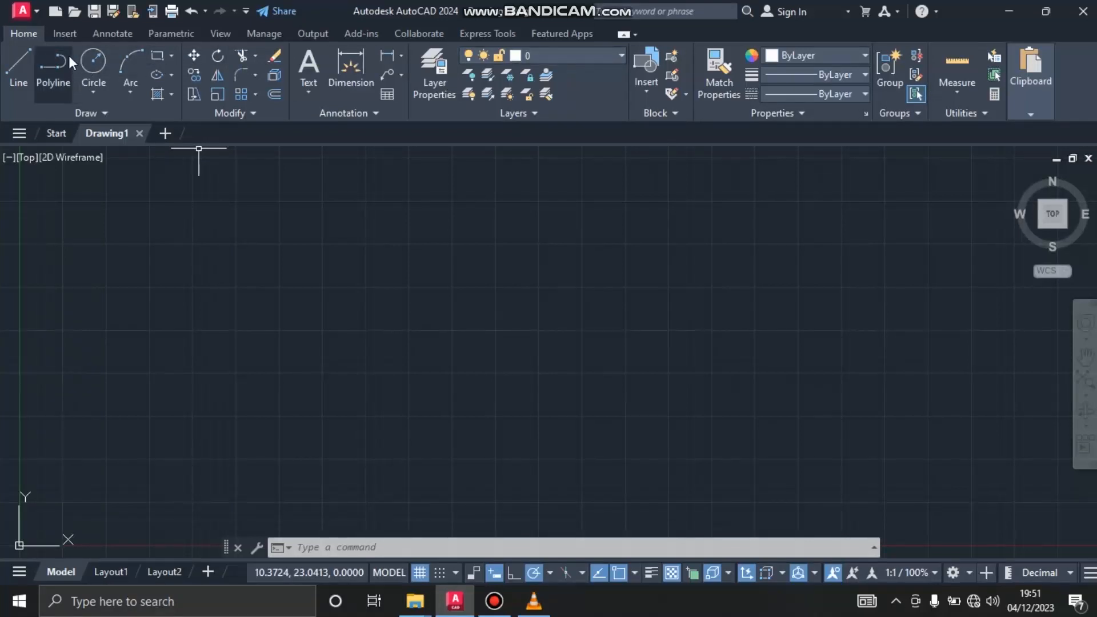
click(70, 31)
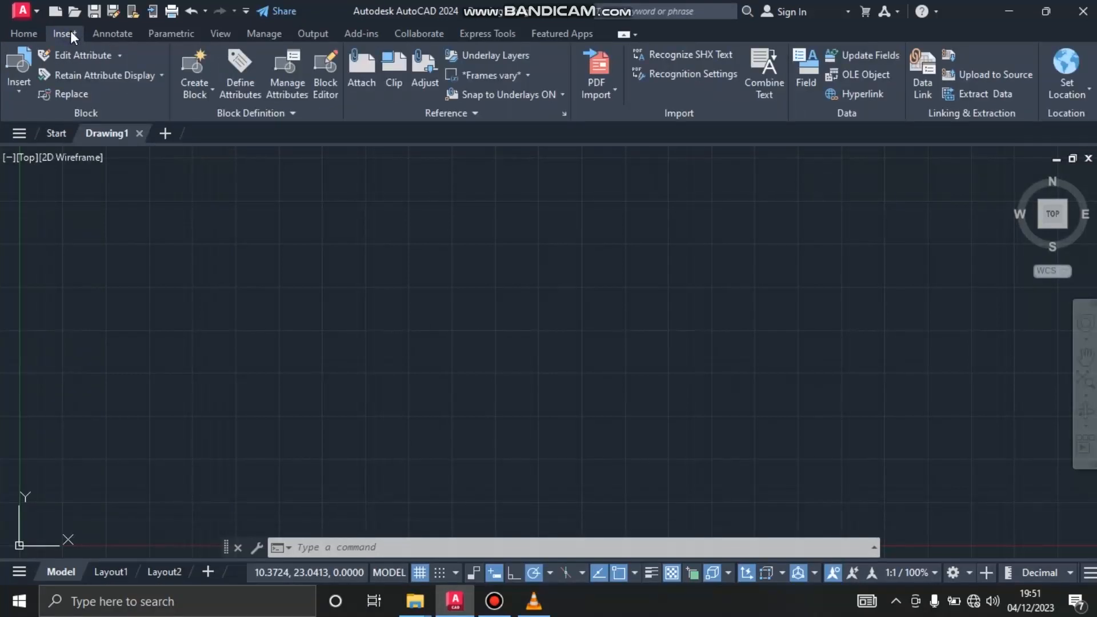
click(108, 35)
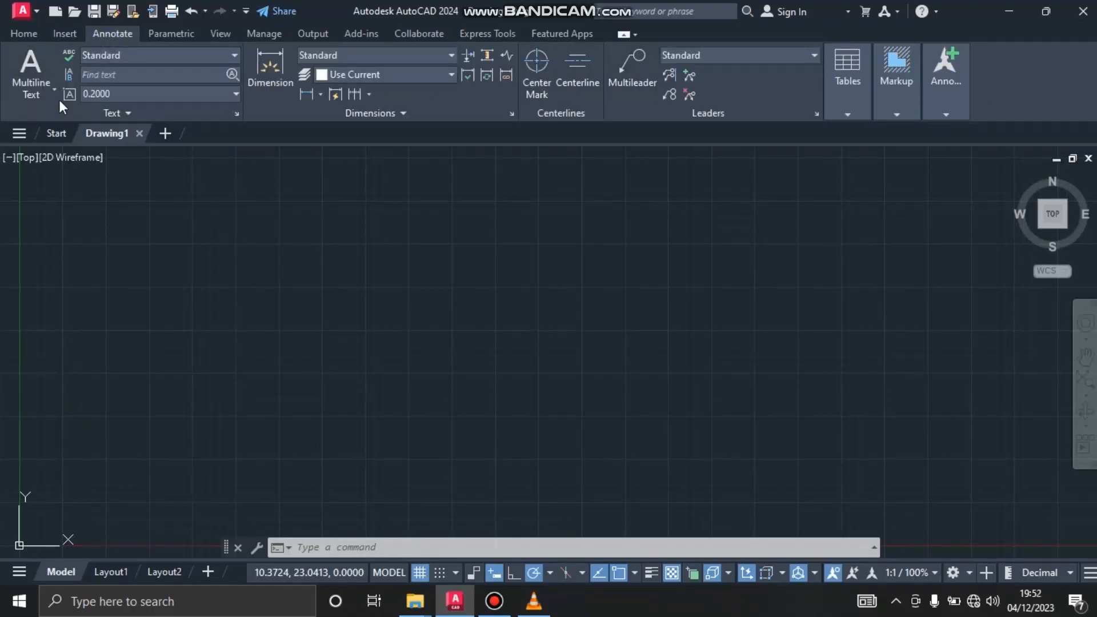
click(29, 32)
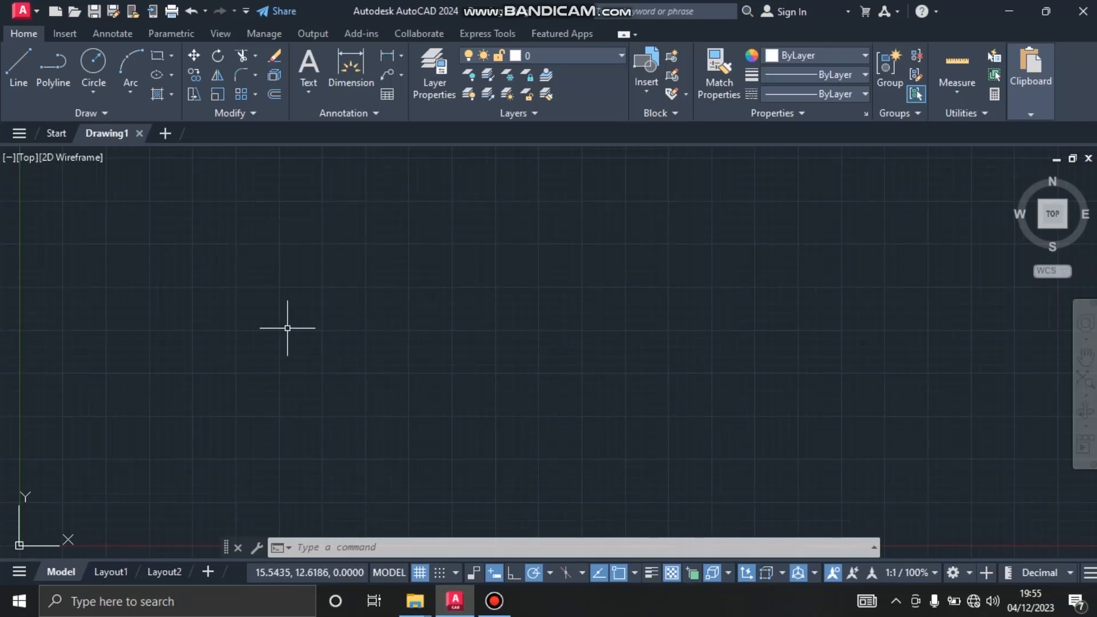
Draw a freehand line sloping down across the empty drawing area and erase it
click(25, 81)
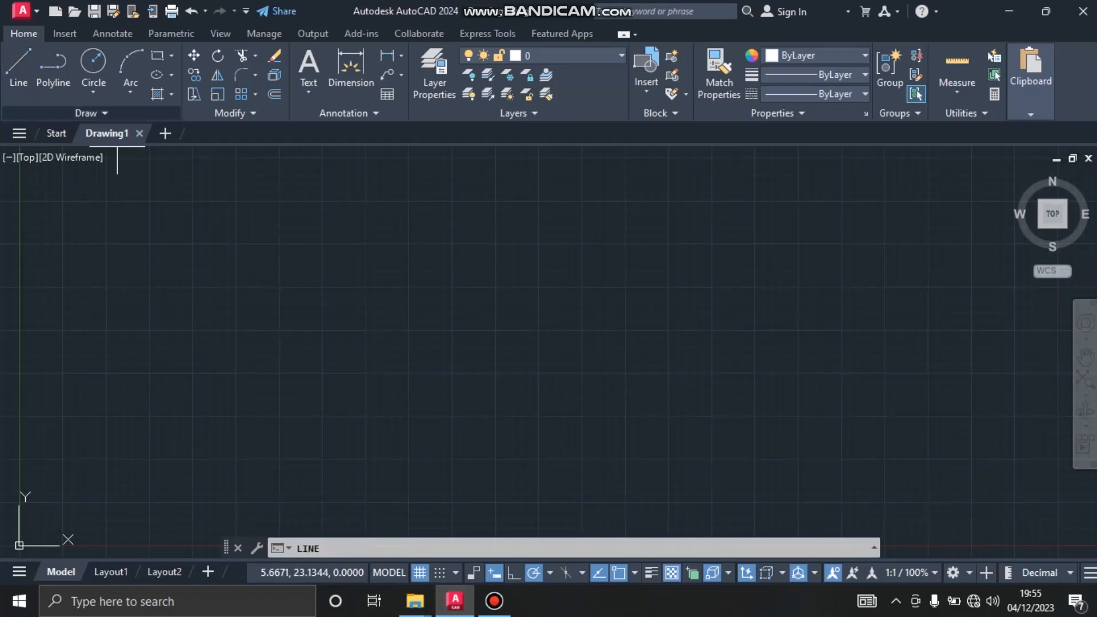
click(288, 275)
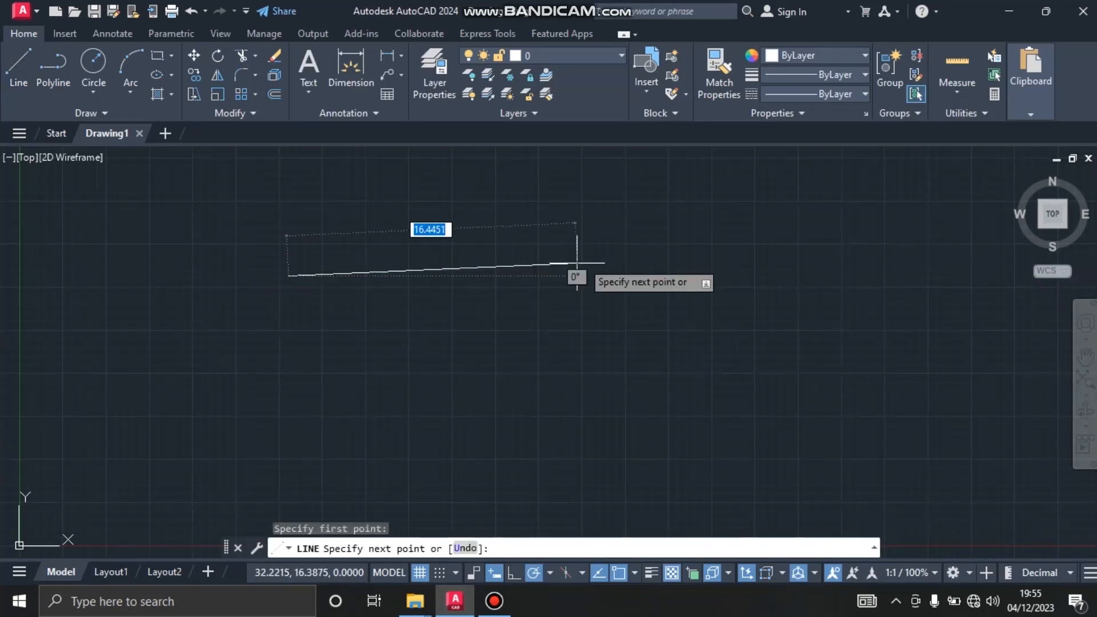
click(719, 369)
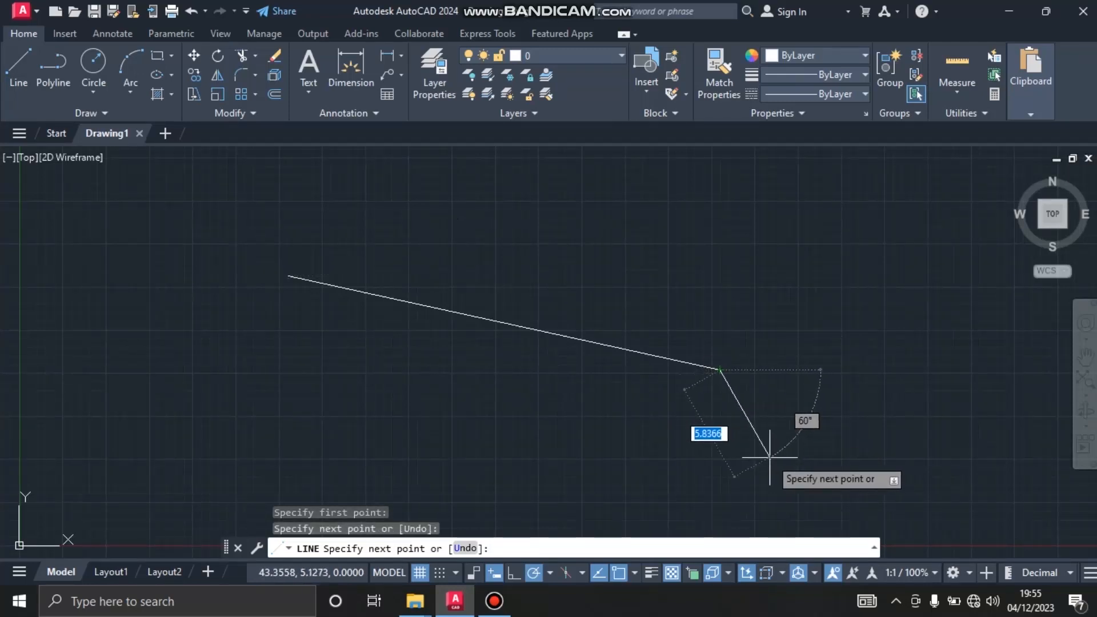
key(Escape)
click(769, 451)
click(318, 223)
key(Delete)
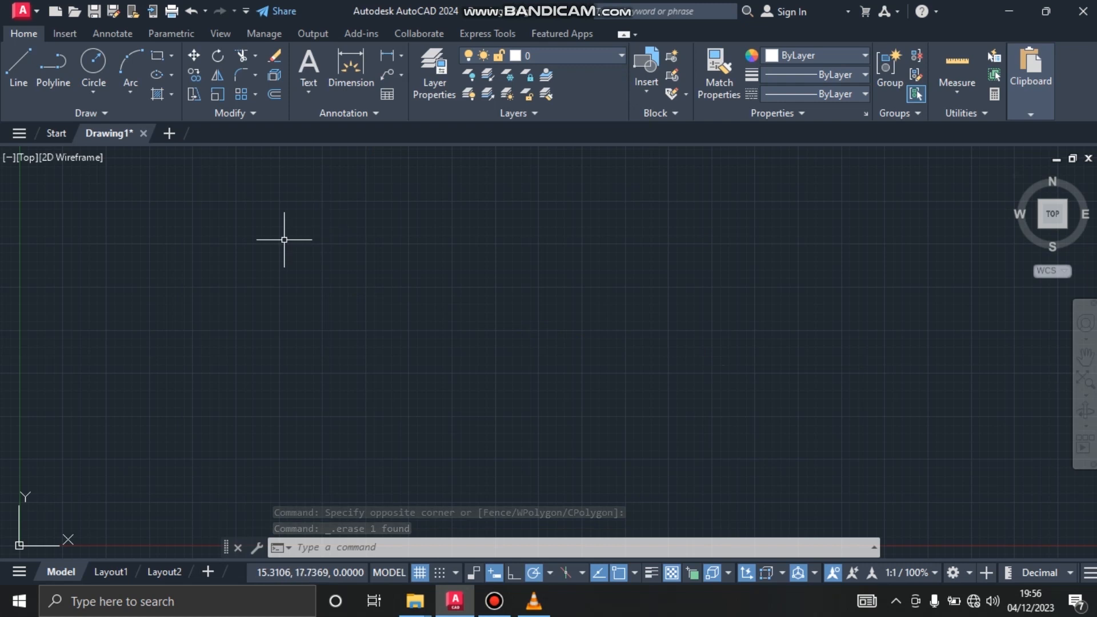
Draw a single line 20 units long, rising at an angle of 20° from a free start point
click(9, 64)
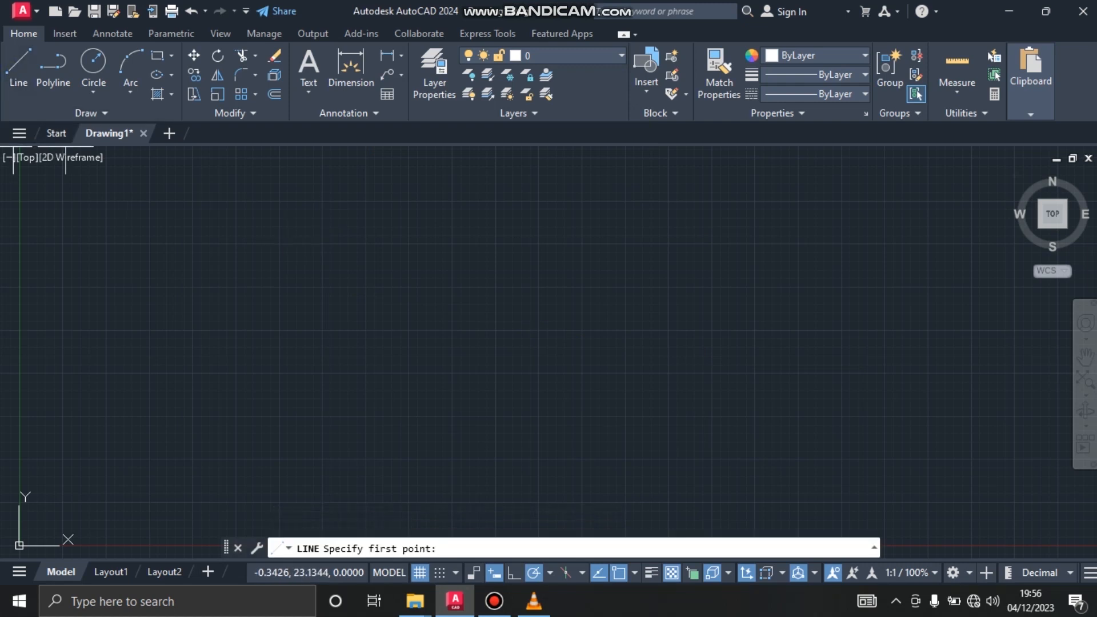
click(309, 343)
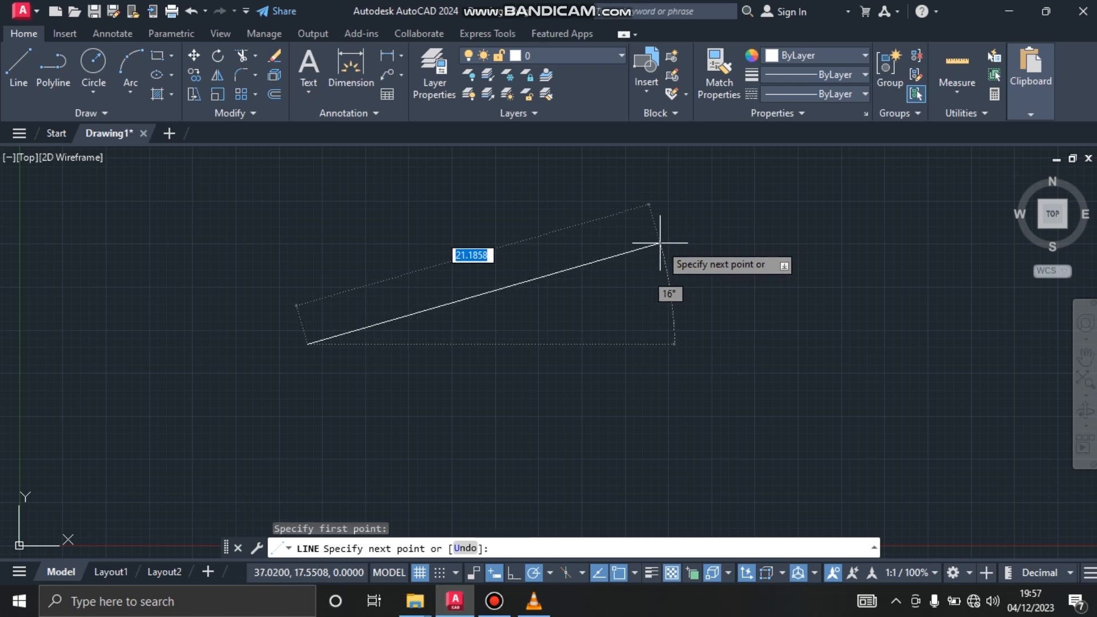
text(2)
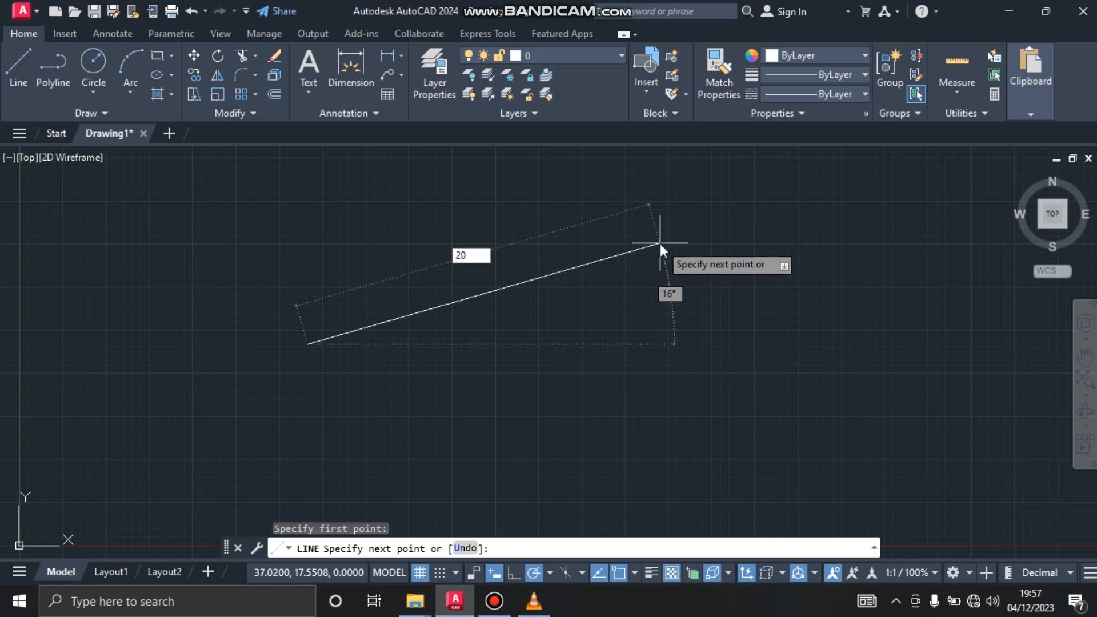
text(0)
key(Tab)
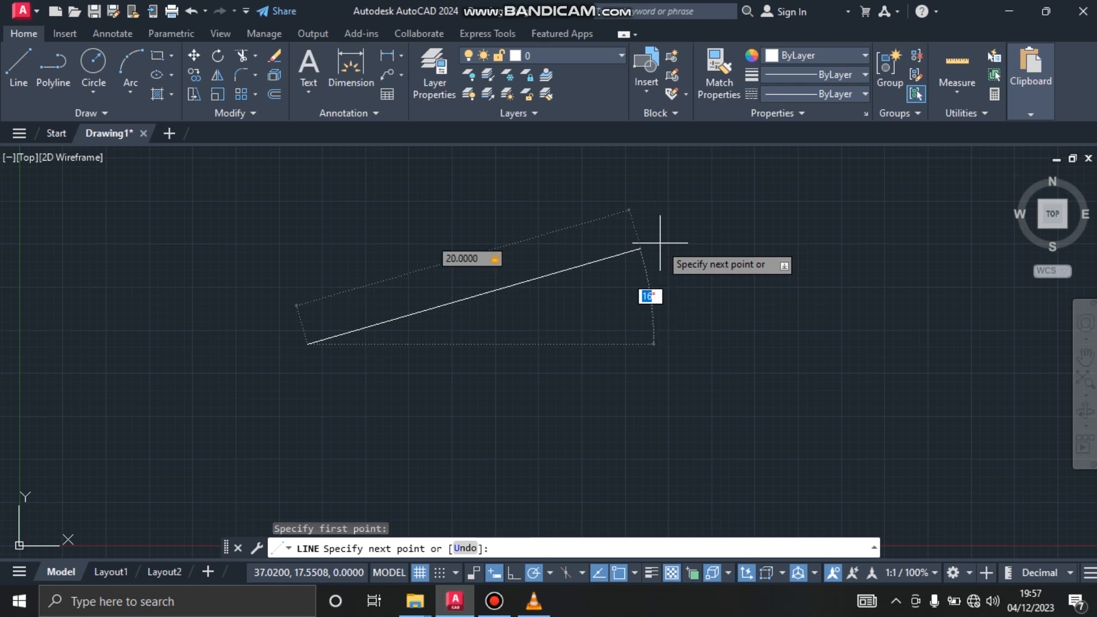
text(20)
key(Return)
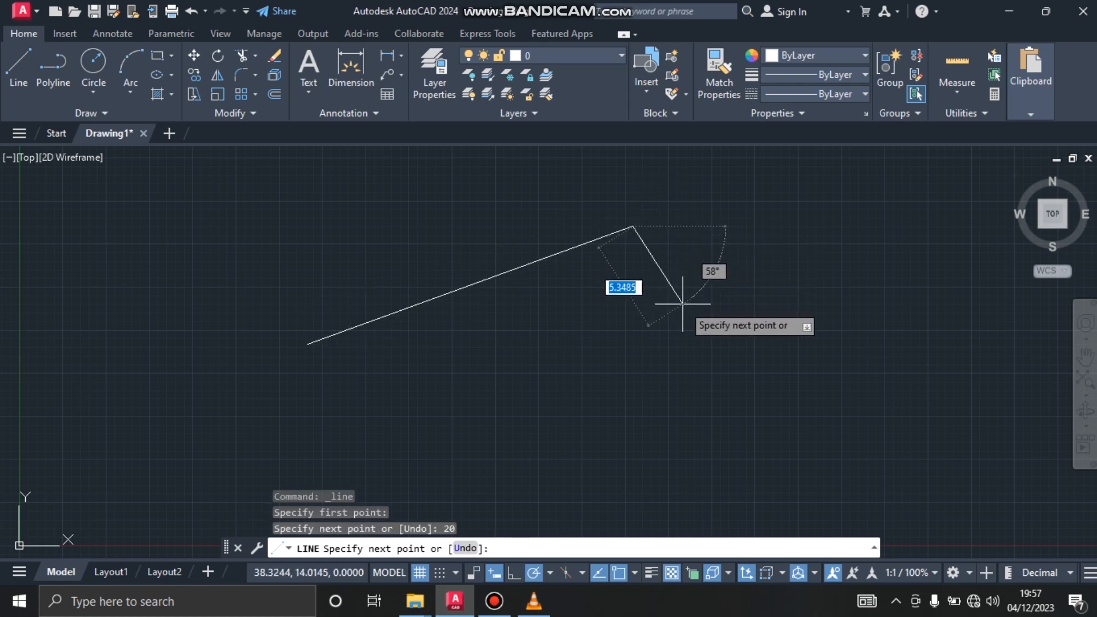
key(Escape)
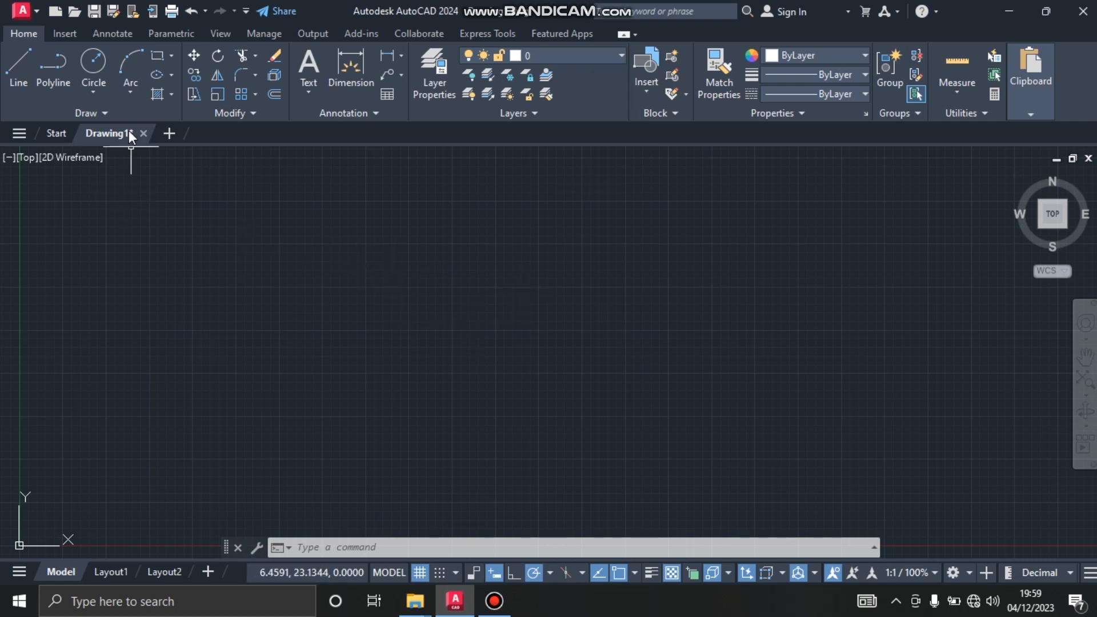
Draw a circle with a radius of 10 around a freely picked centre point
click(94, 60)
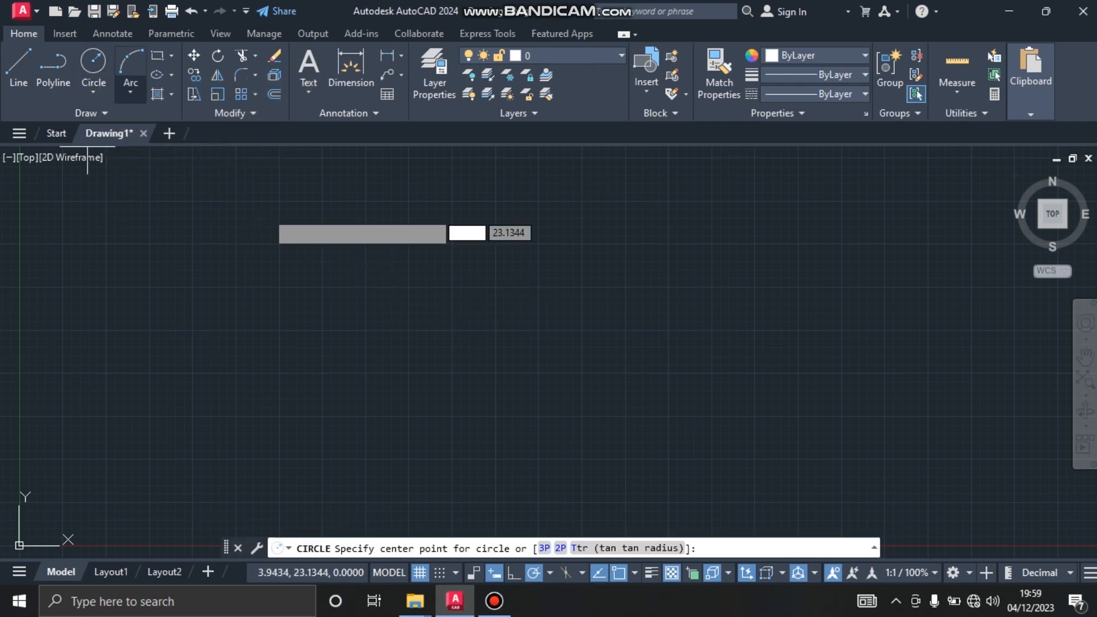
click(383, 316)
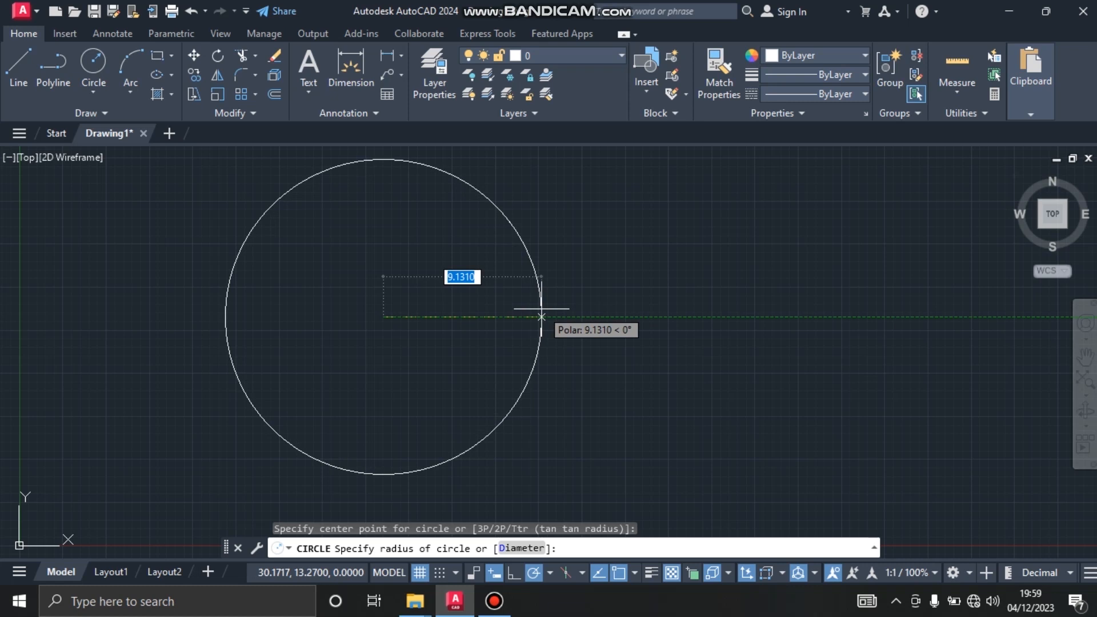
text(10)
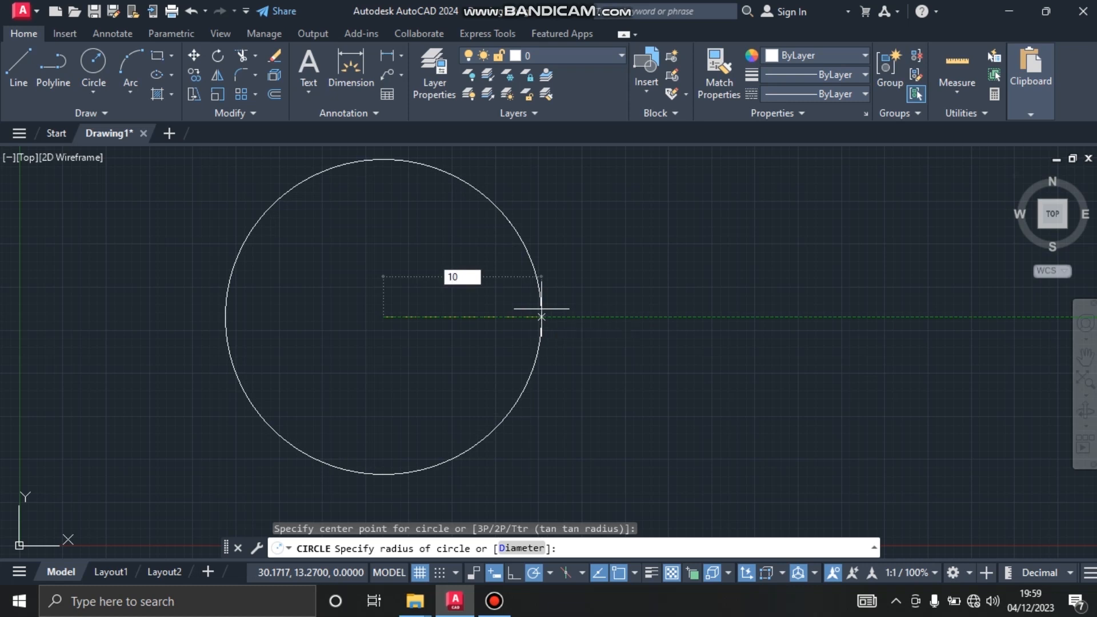
key(Return)
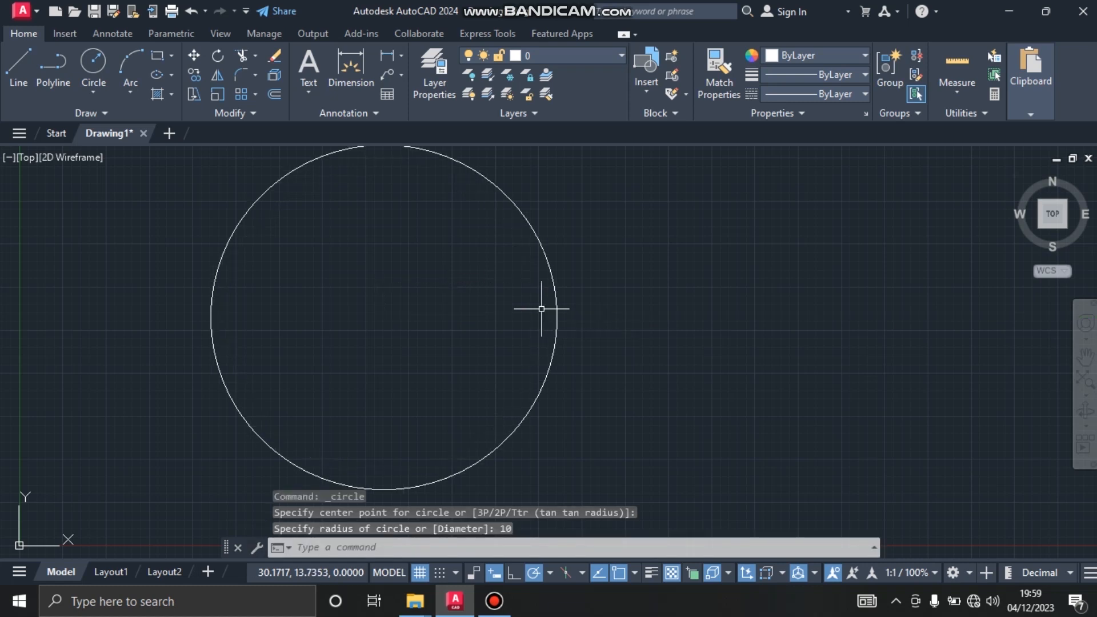
scroll(525, 297, down, 2)
middle_drag(497, 294, 354, 282)
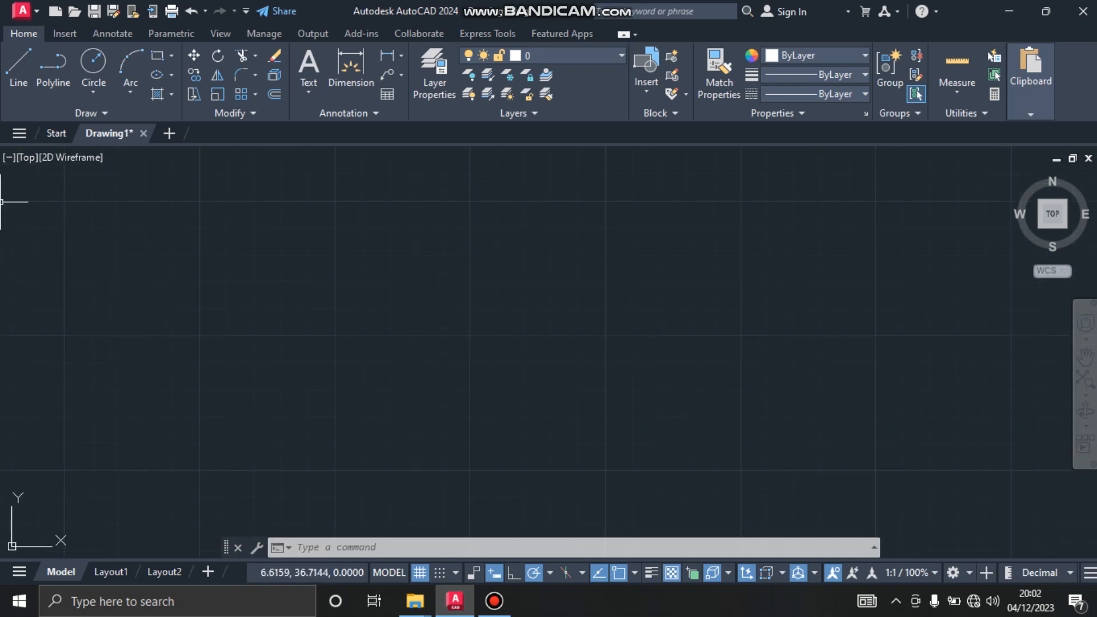
Draw a rectangle 20 units wide and 10 units high from a freely picked upper-left corner
click(131, 63)
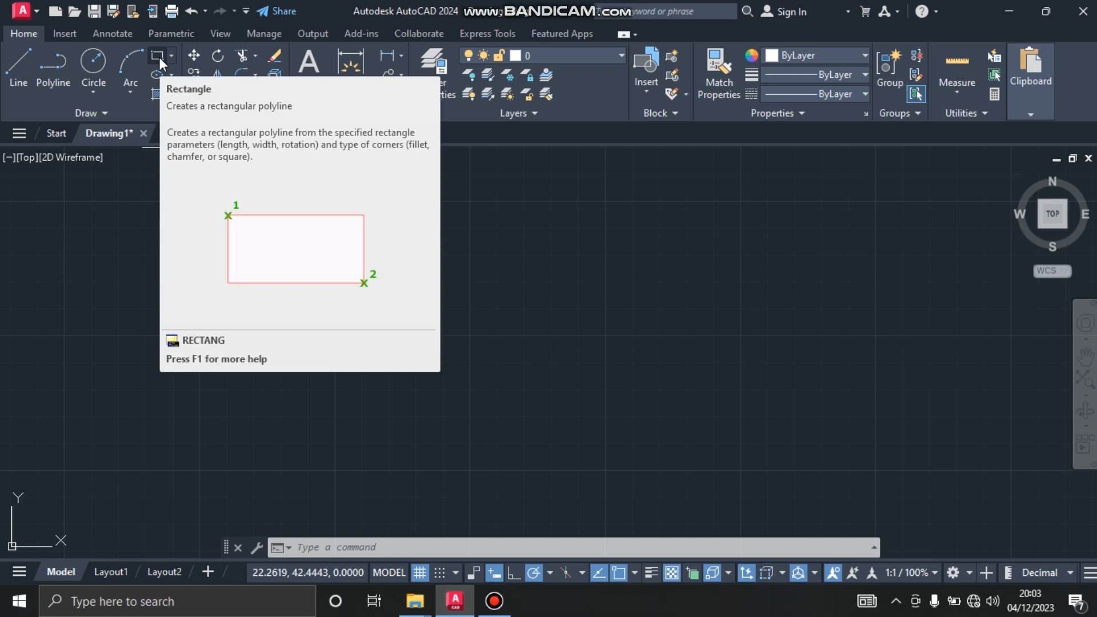
click(159, 57)
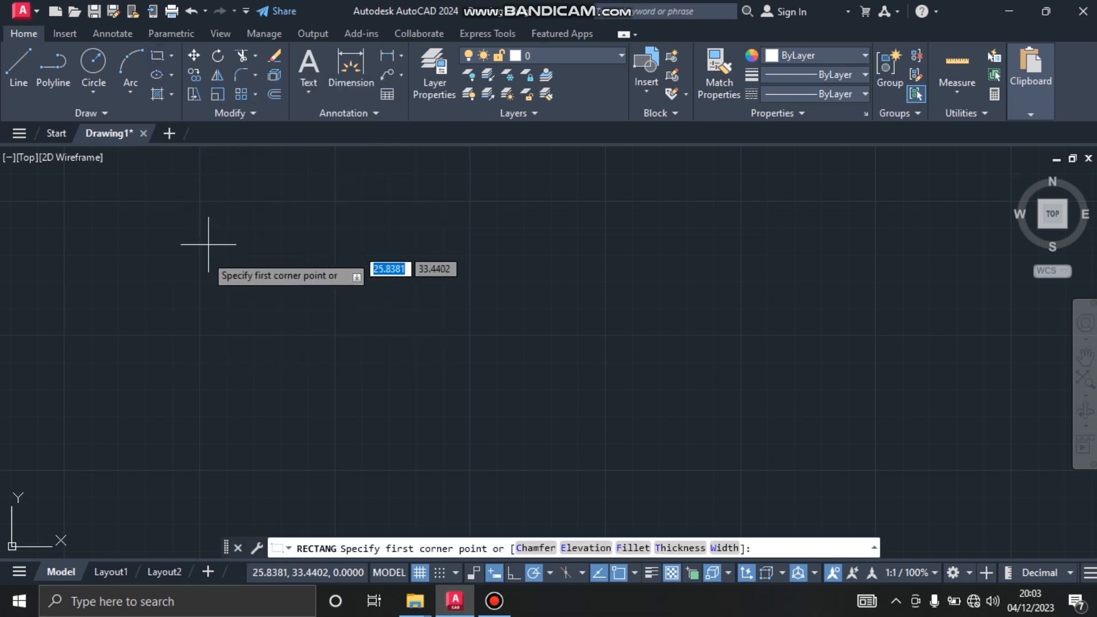
click(156, 257)
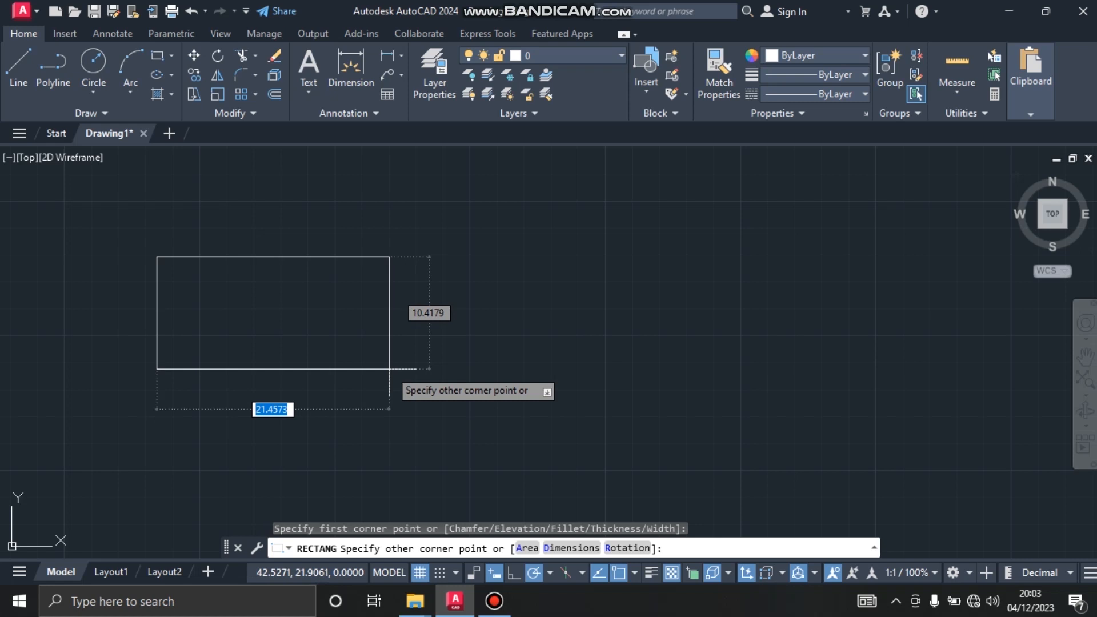
text(20)
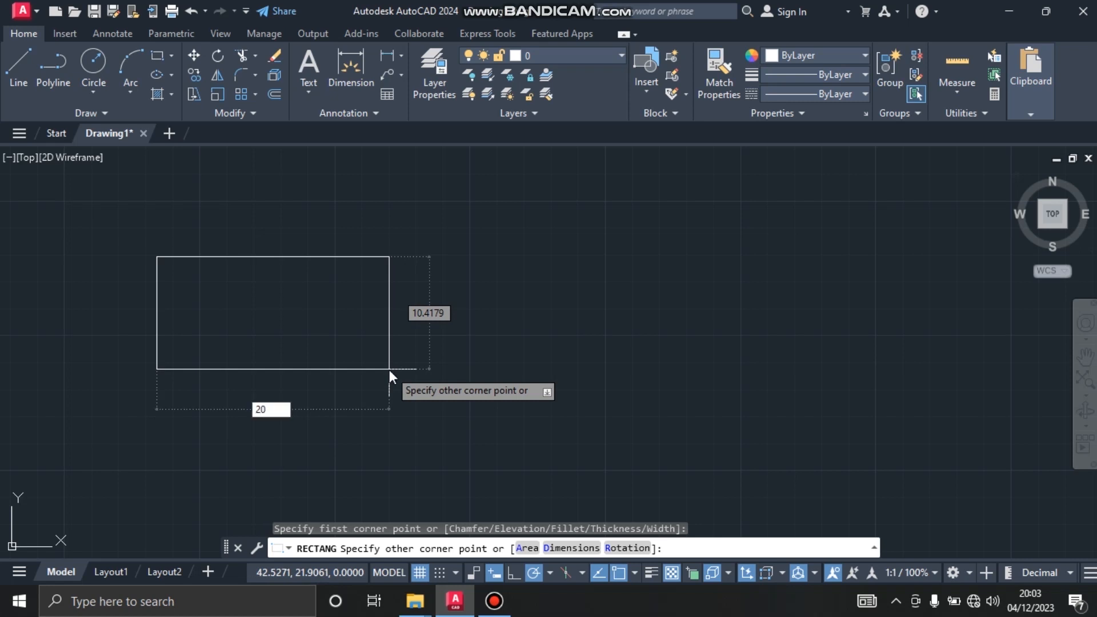
key(Tab)
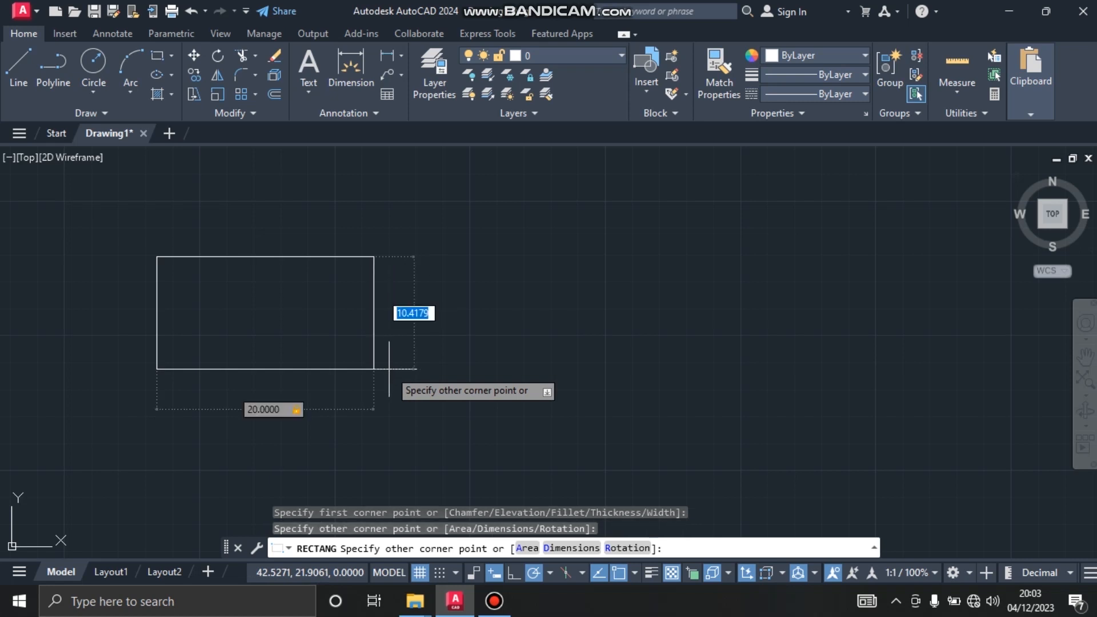
text(0)
key(Return)
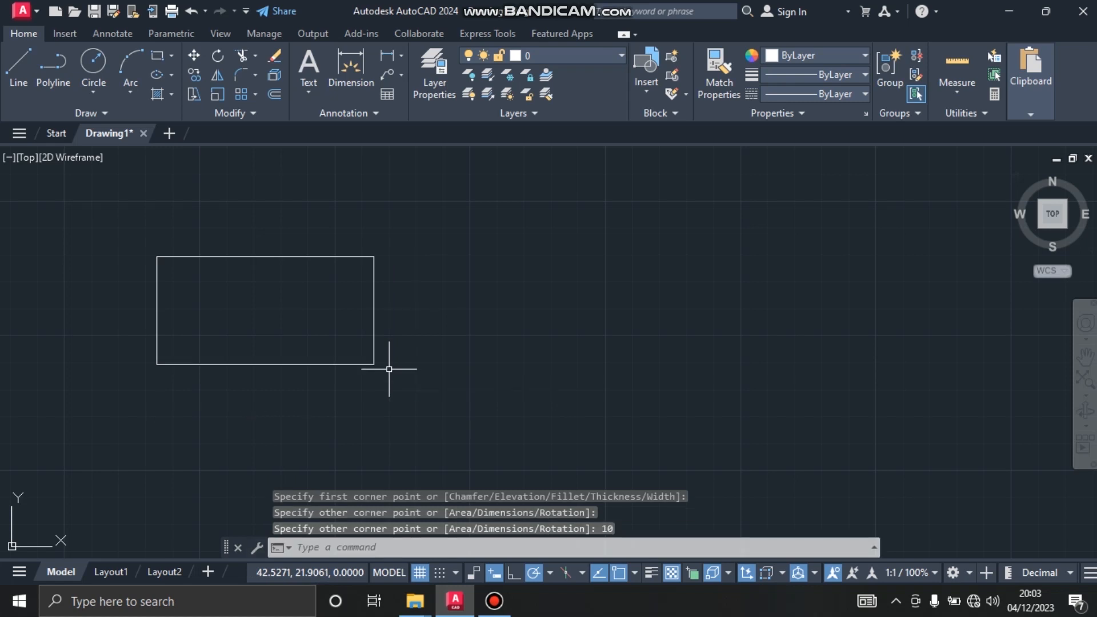
Draw a six-sided polygon inscribed in a circle, with a freely picked centre beside the rectangle and a horizontally picked radius
middle_drag(416, 284, 368, 305)
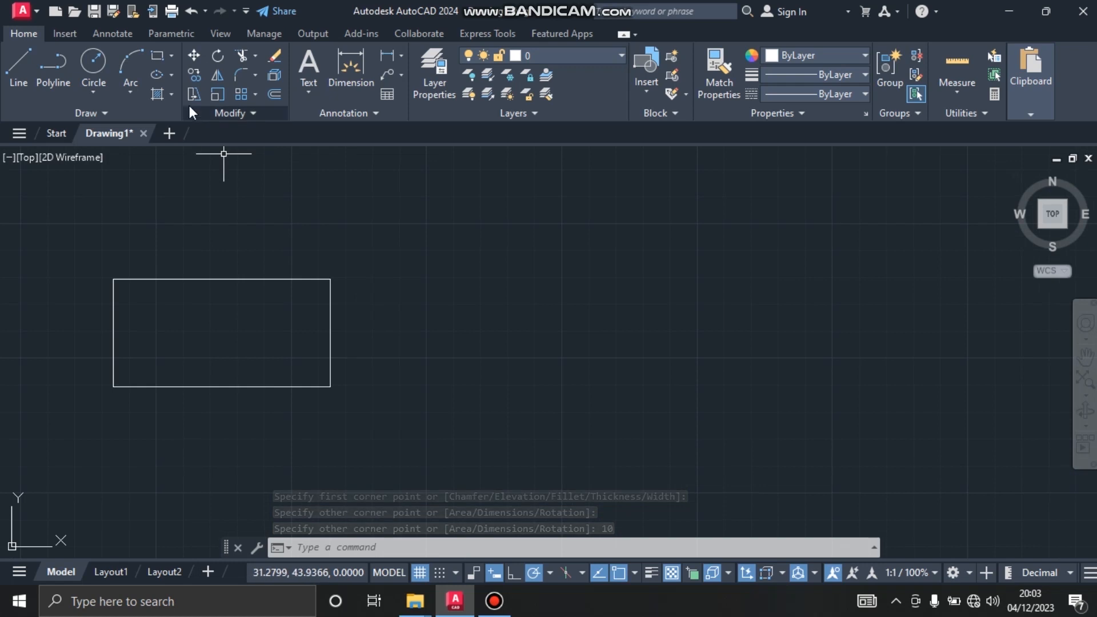
click(172, 53)
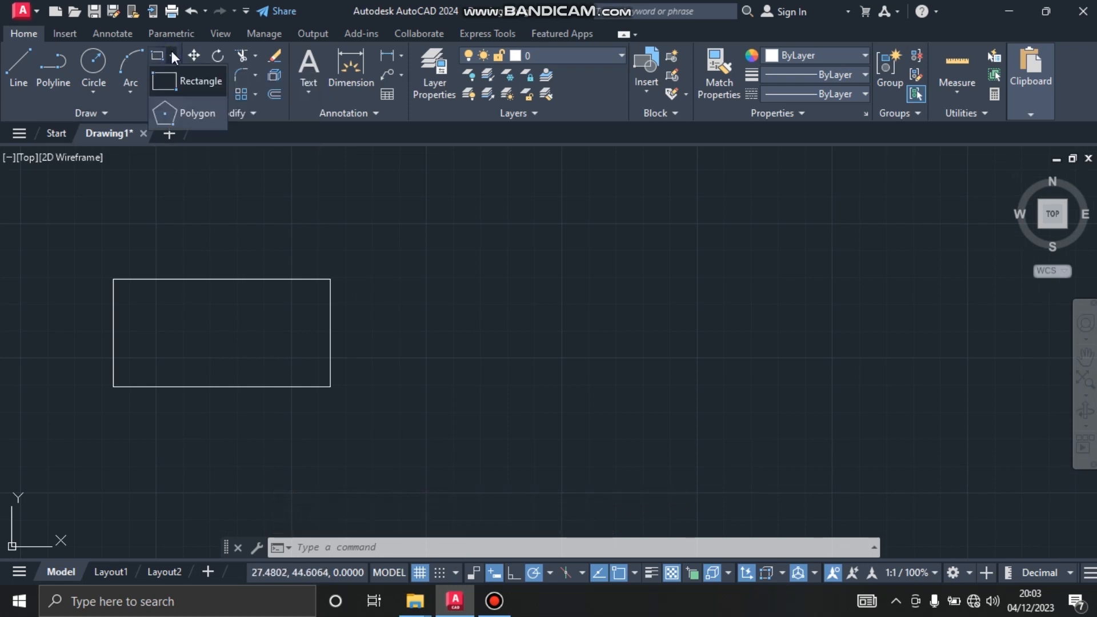
click(203, 115)
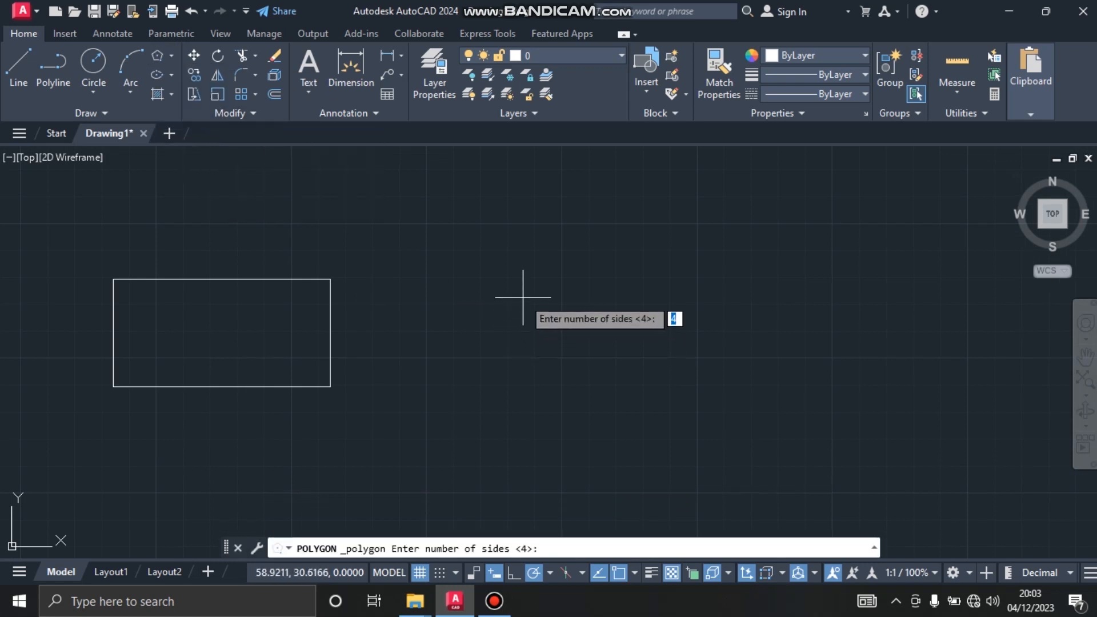
key(Return)
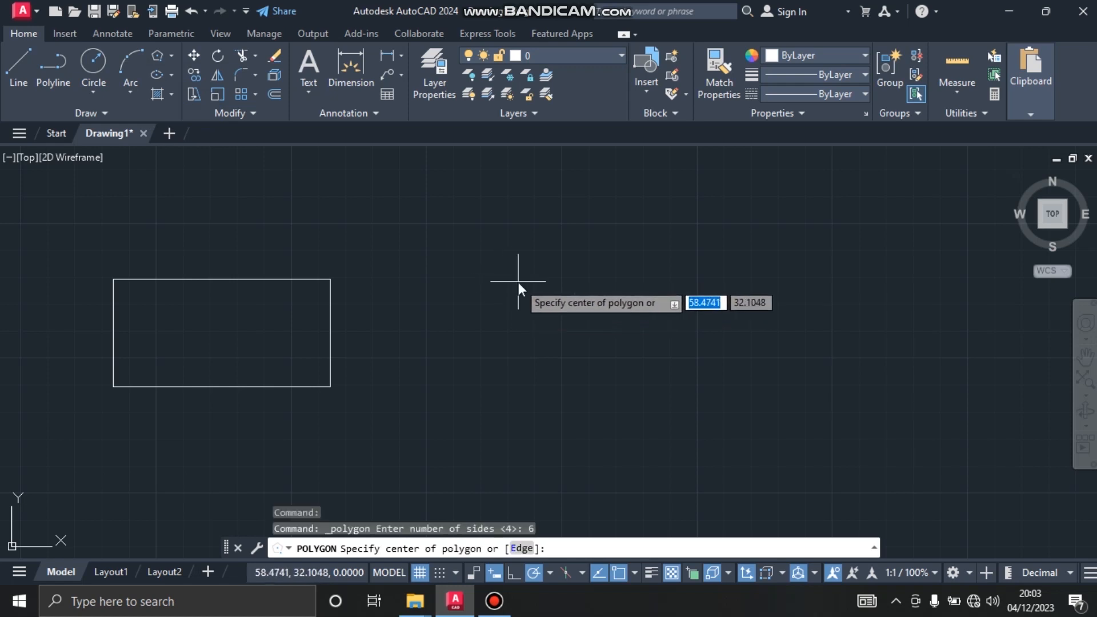
click(516, 284)
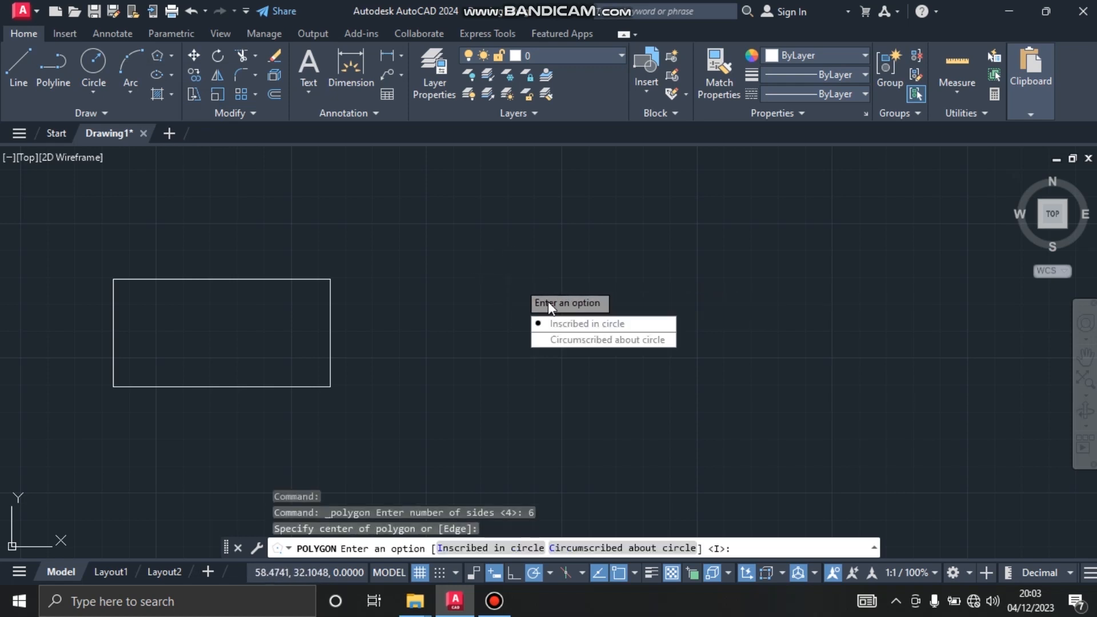
click(613, 324)
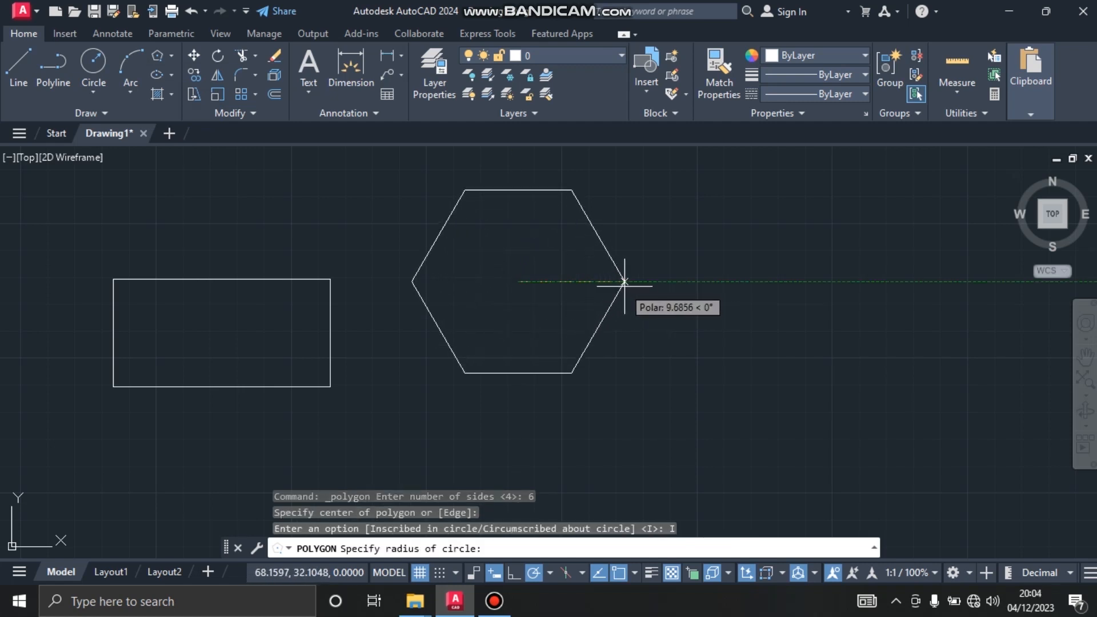
click(647, 282)
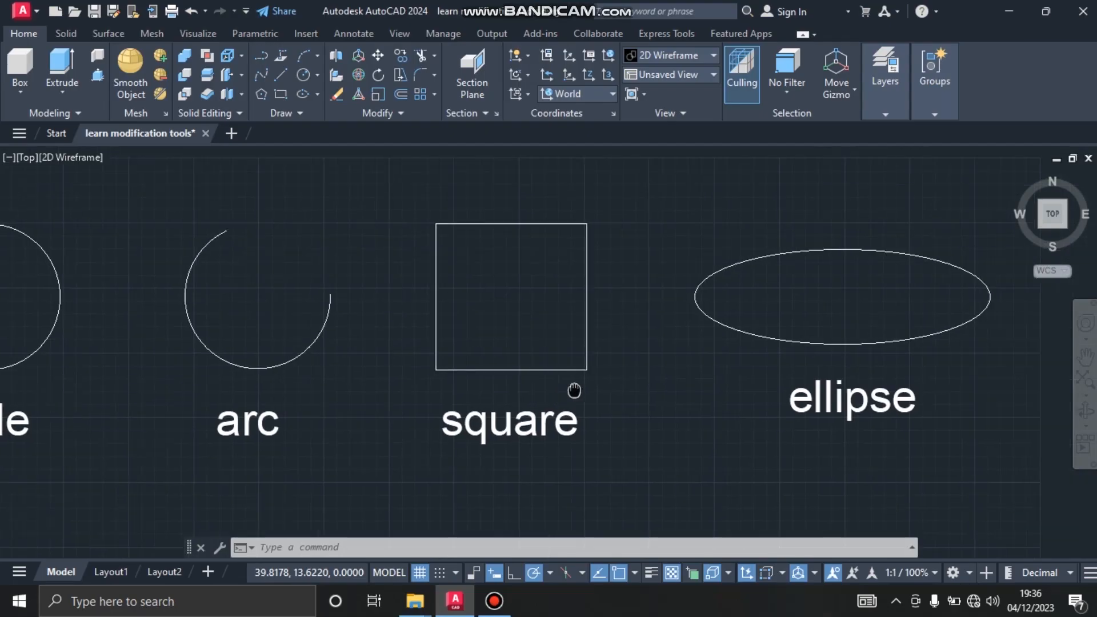
Select the square alone and clear it, and select the ellipse, the square and the "square" label together before clearing the selection
middle_drag(574, 390, 568, 392)
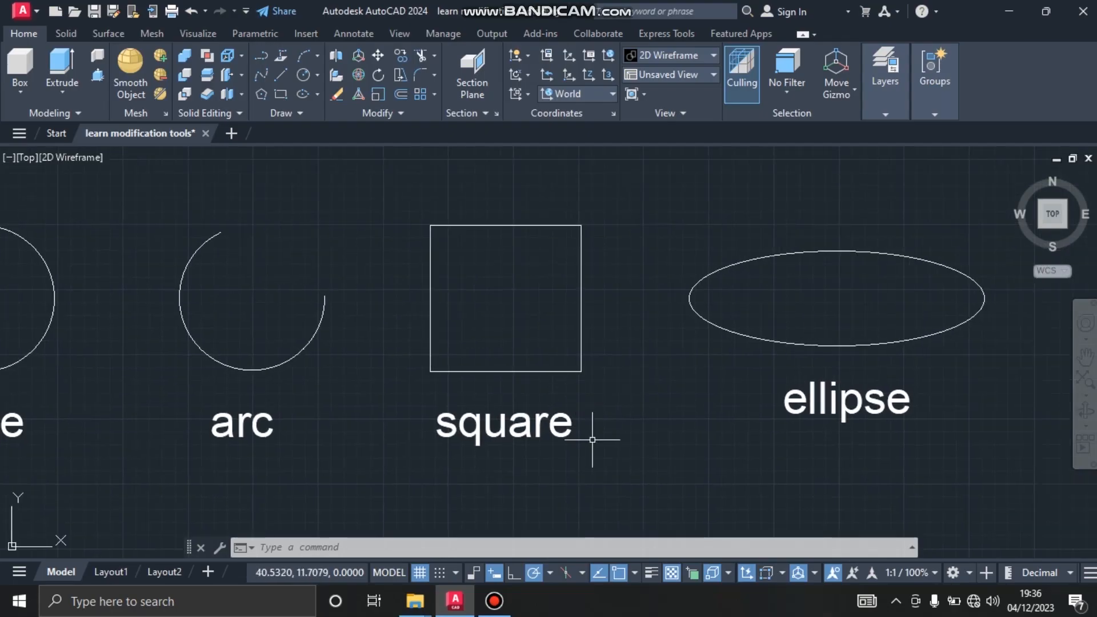
click(430, 331)
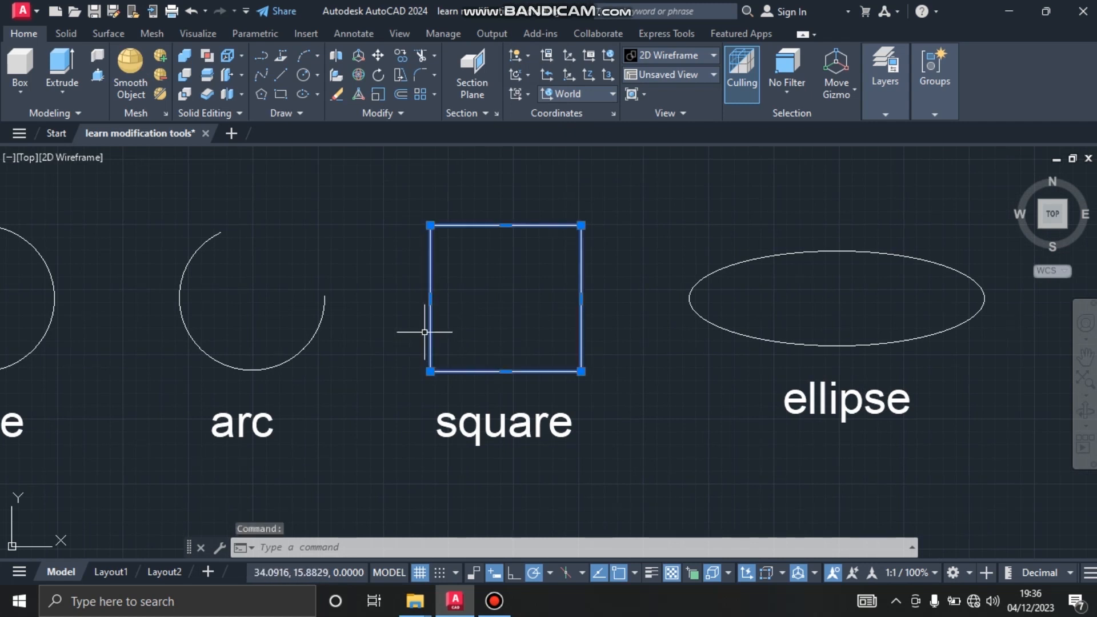
key(Escape)
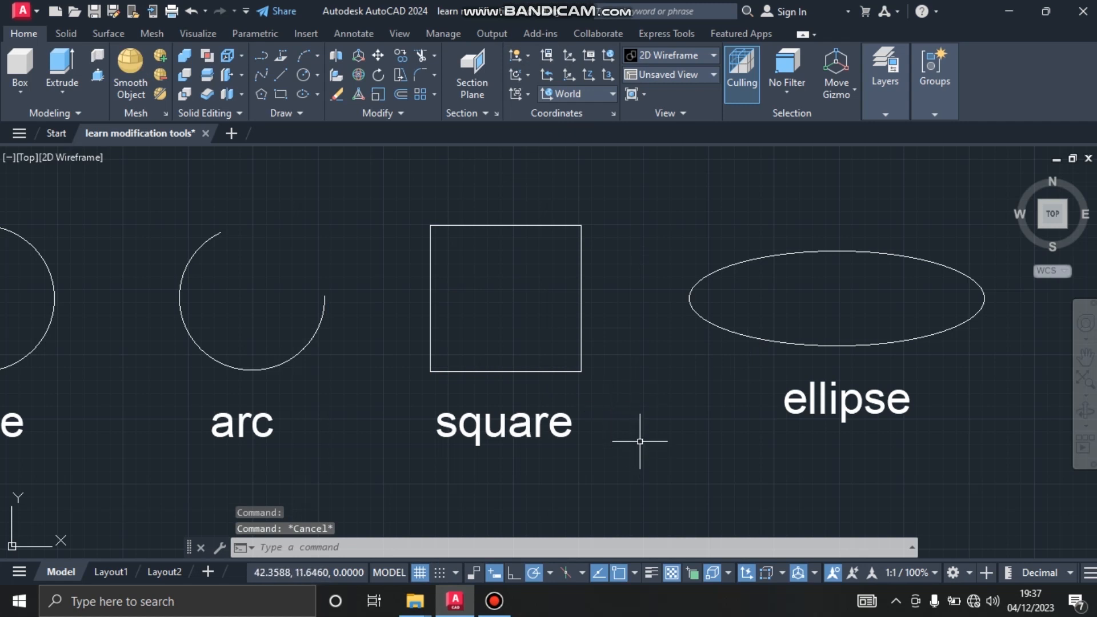
click(724, 330)
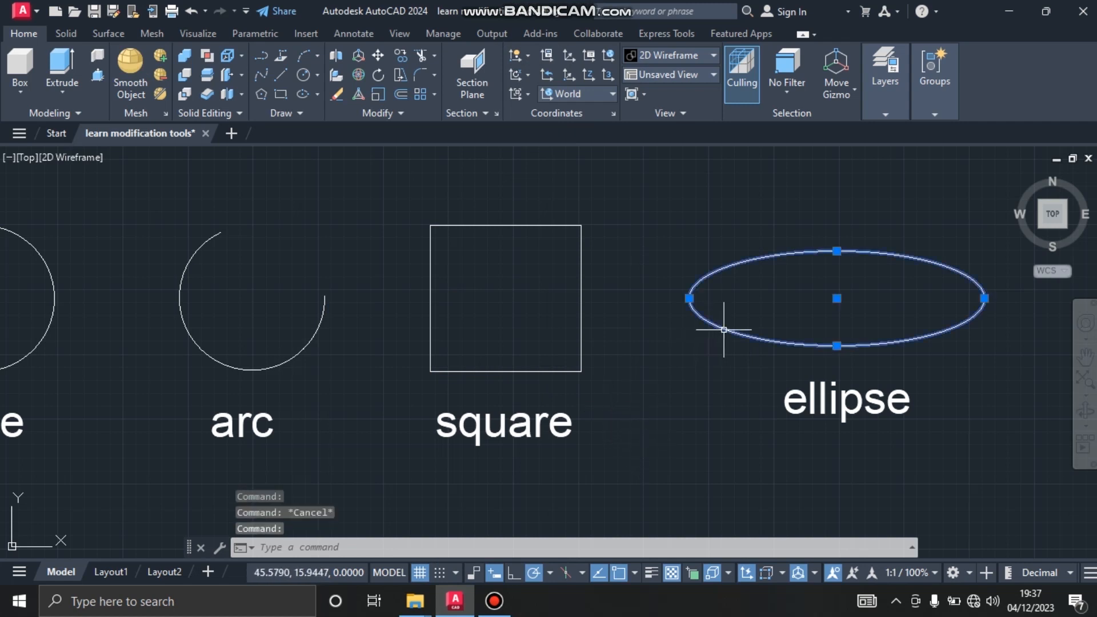
click(578, 345)
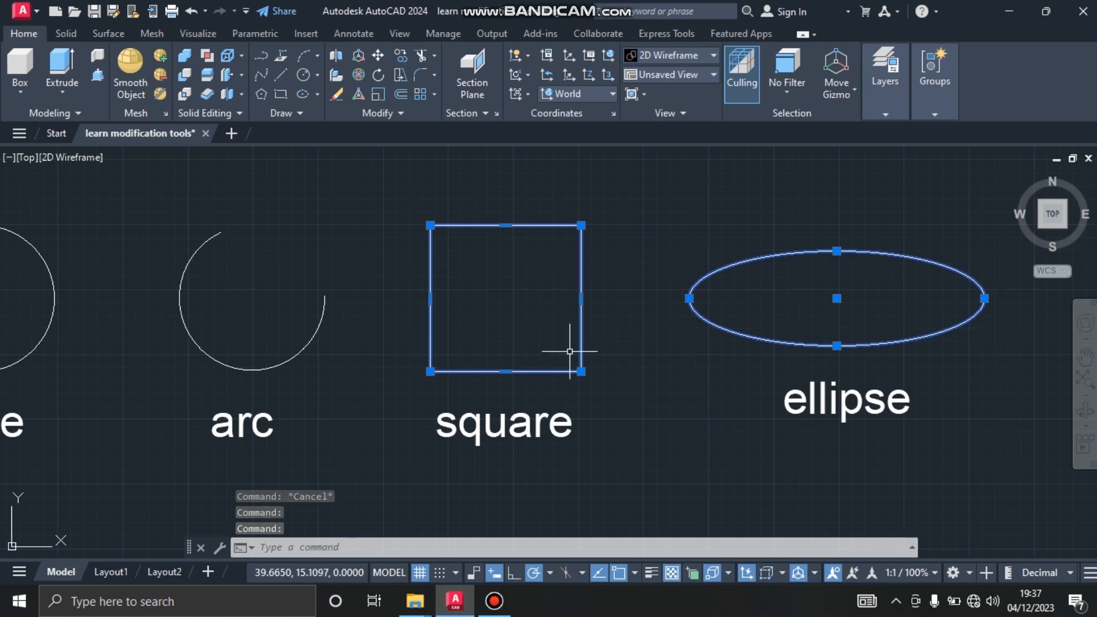
click(520, 424)
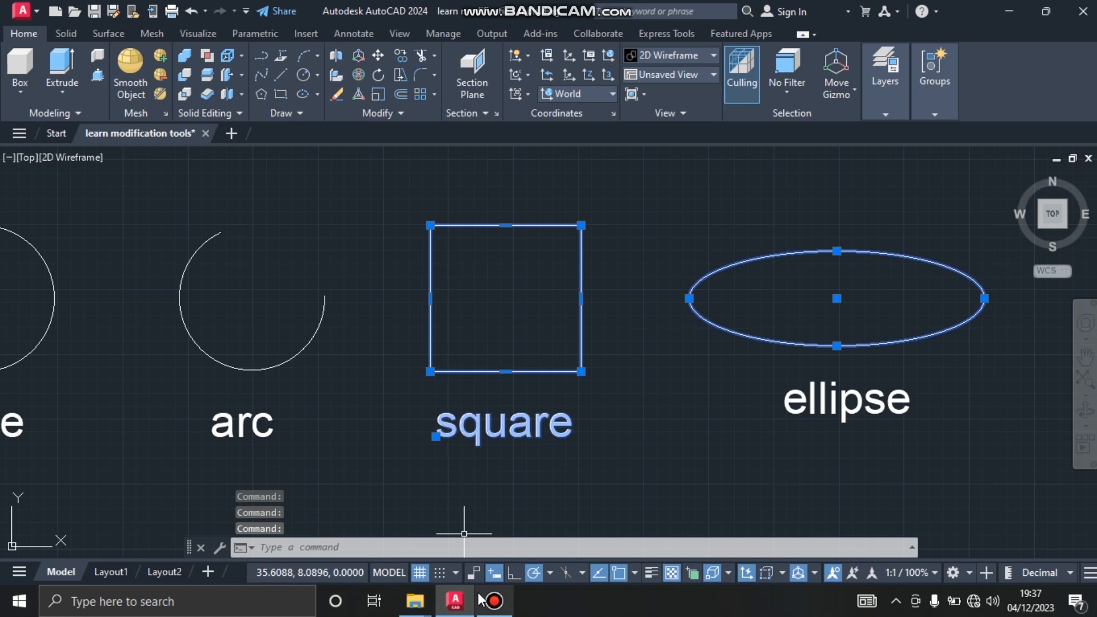
key(Escape)
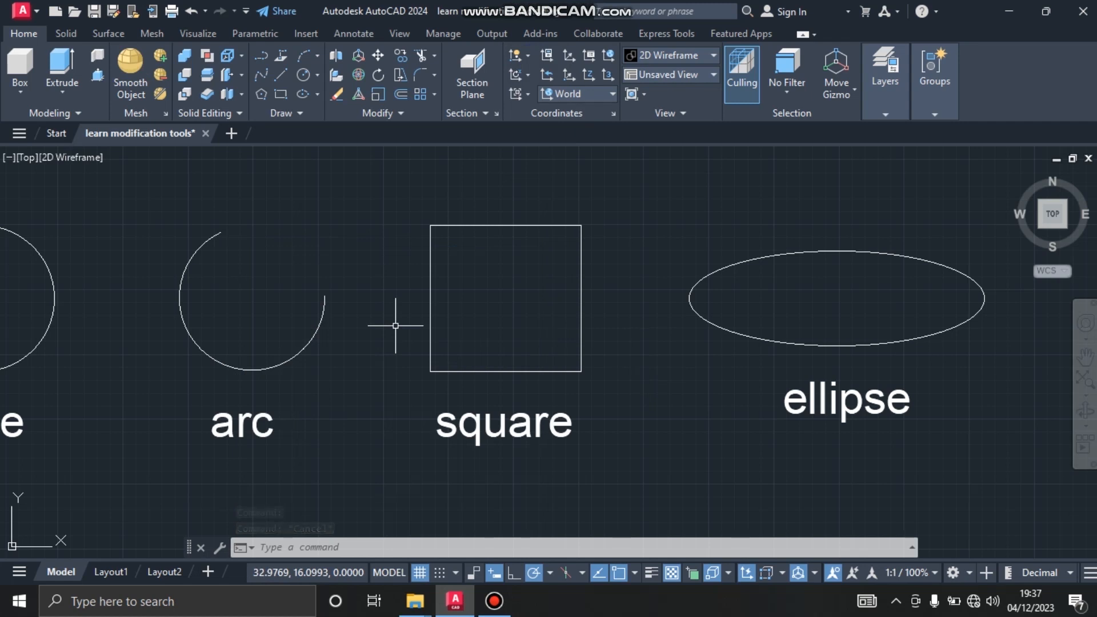
Select all objects in the drawing, remove the square and its label from the selection, and deselect everything
key(ctrl+a)
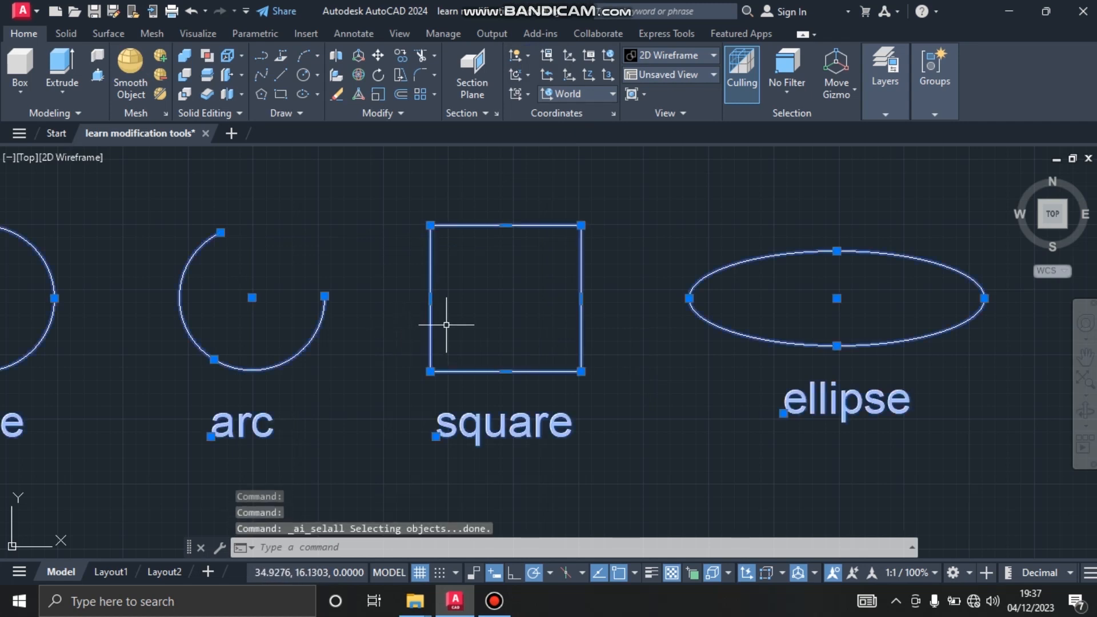
scroll(380, 326, down, 2)
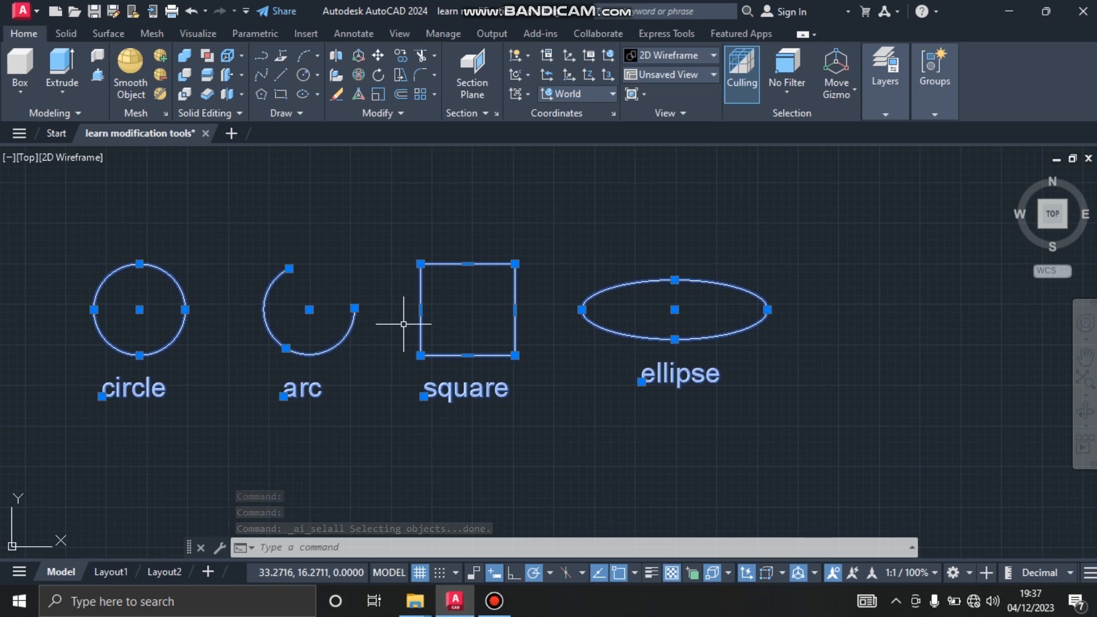
key(Escape)
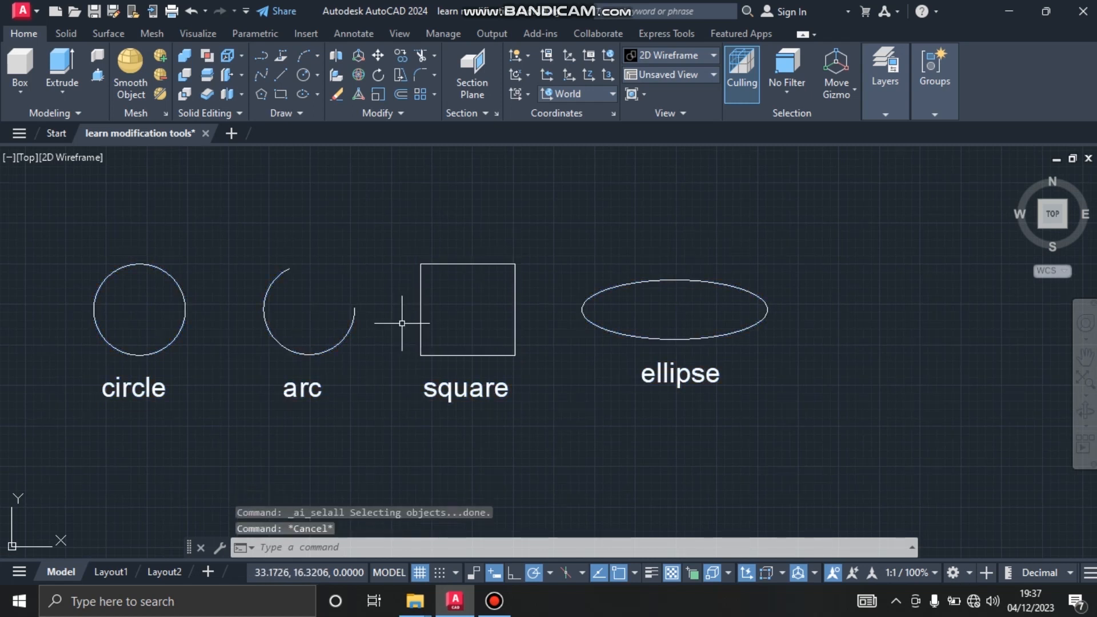
key(ctrl+a)
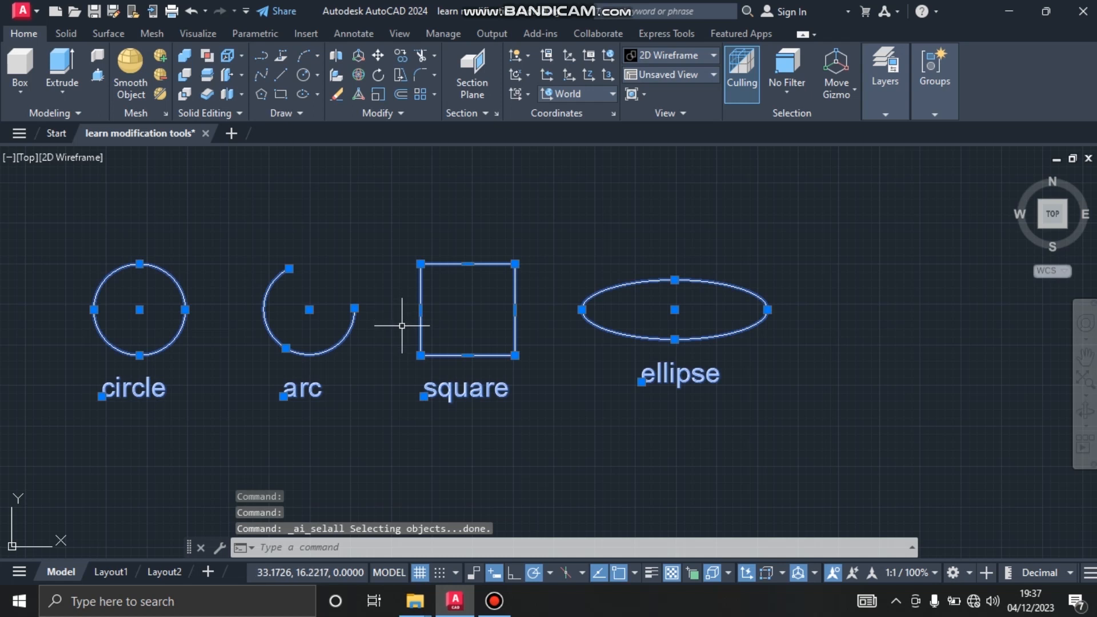
shift+click(420, 350)
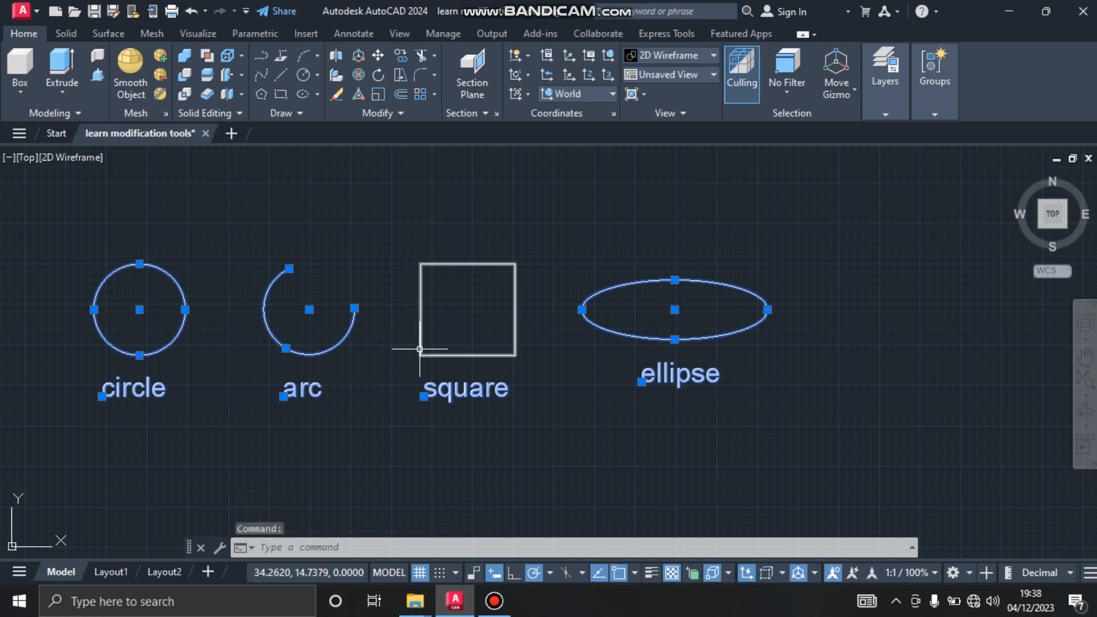
shift+click(428, 391)
key(Escape)
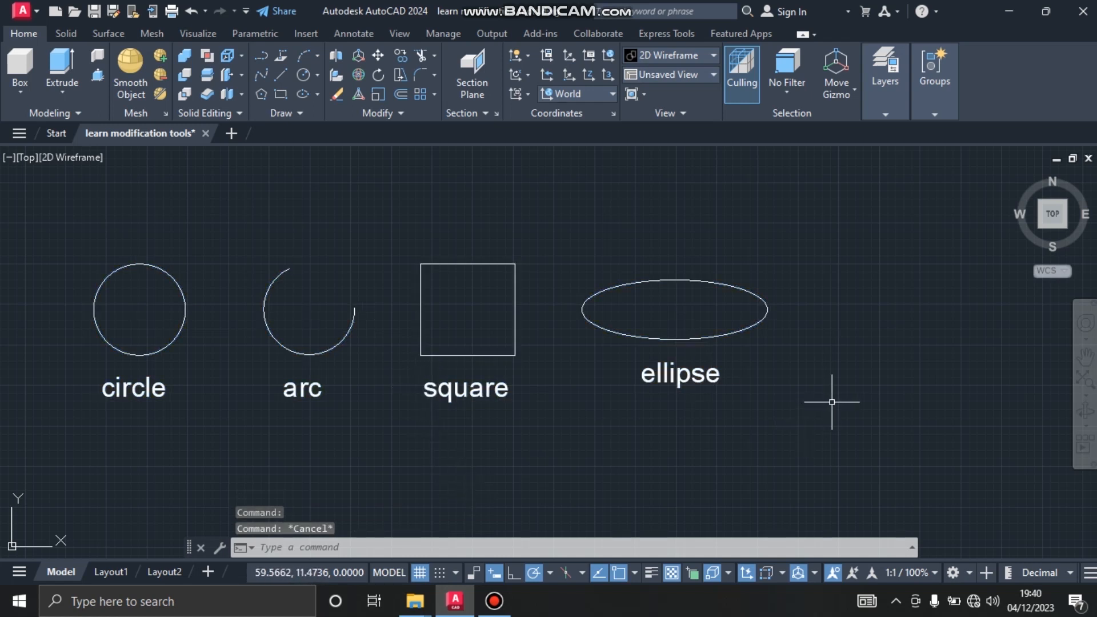
Select the ellipse and its label with a crossing window, and add the circle and its label with an enclosing window
click(816, 394)
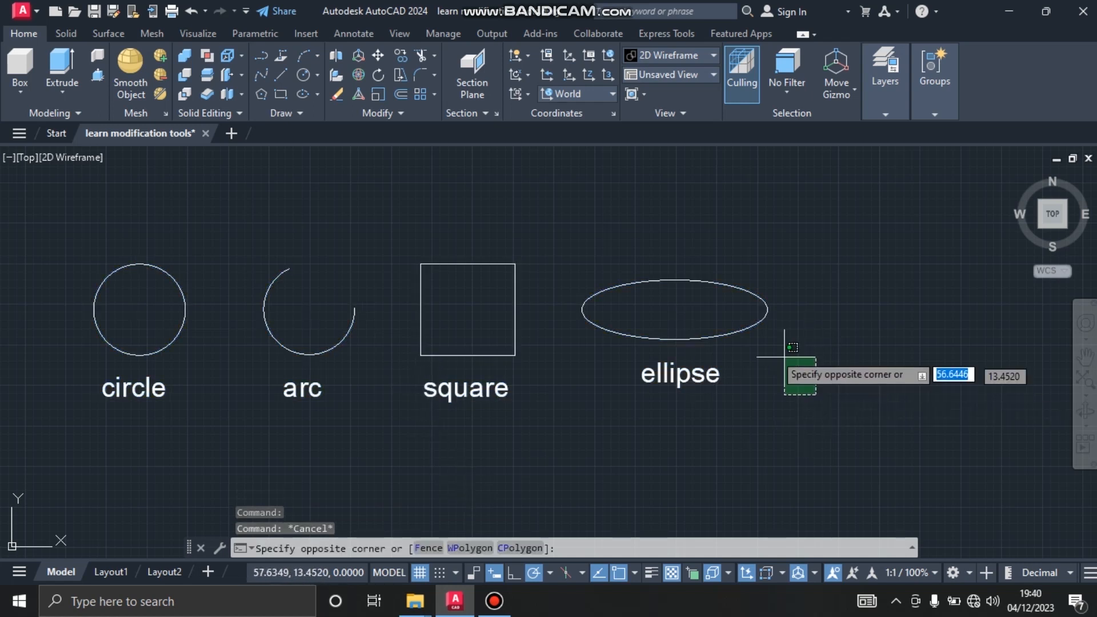
click(552, 234)
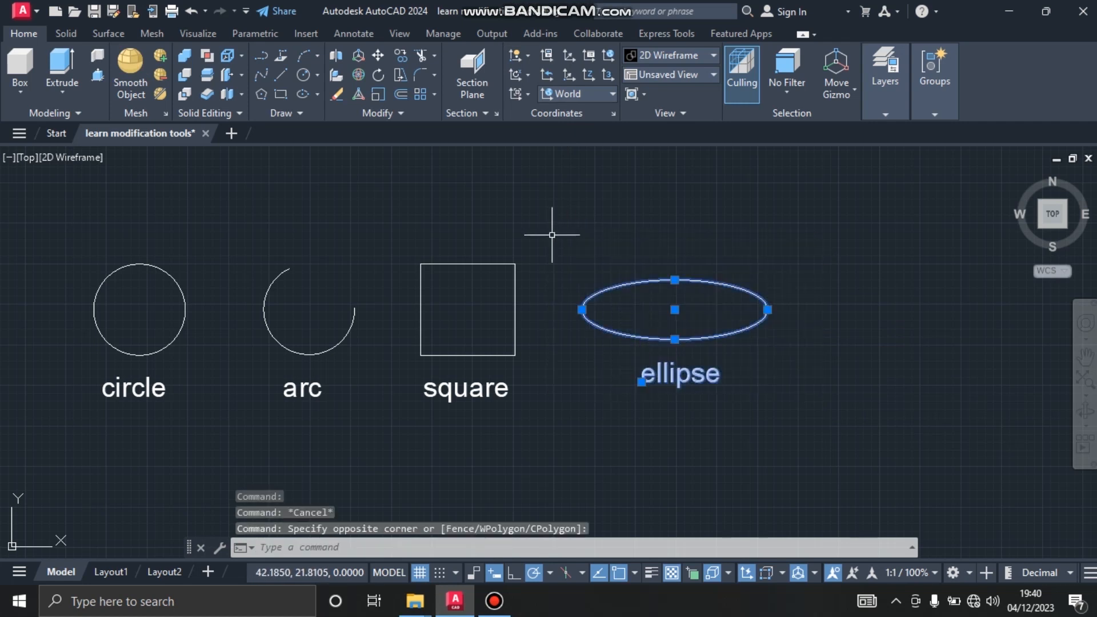
click(55, 229)
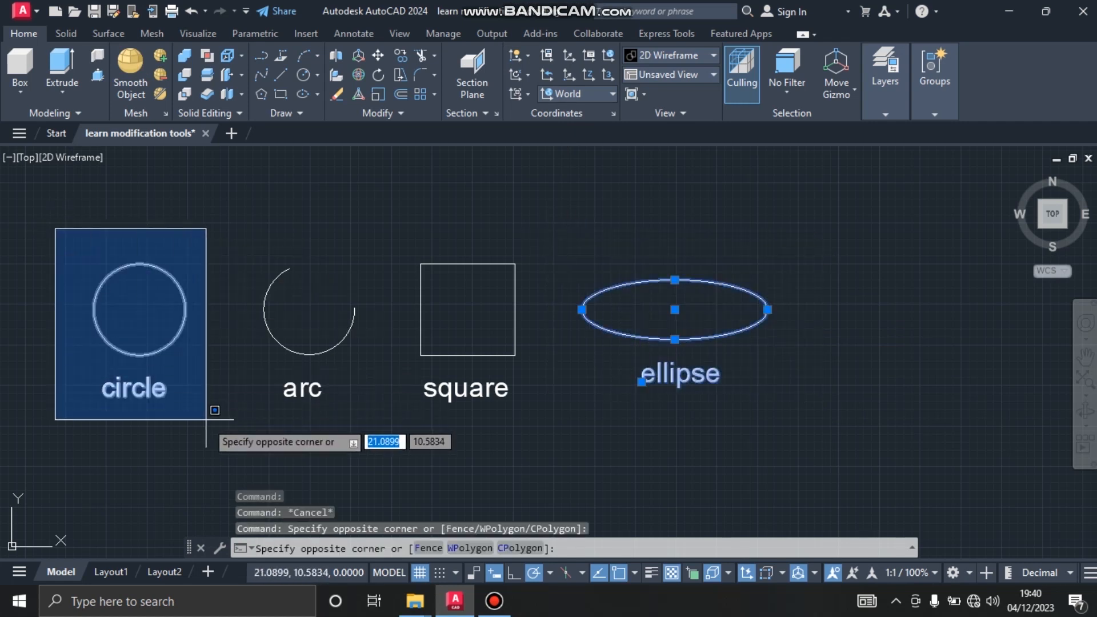
click(212, 442)
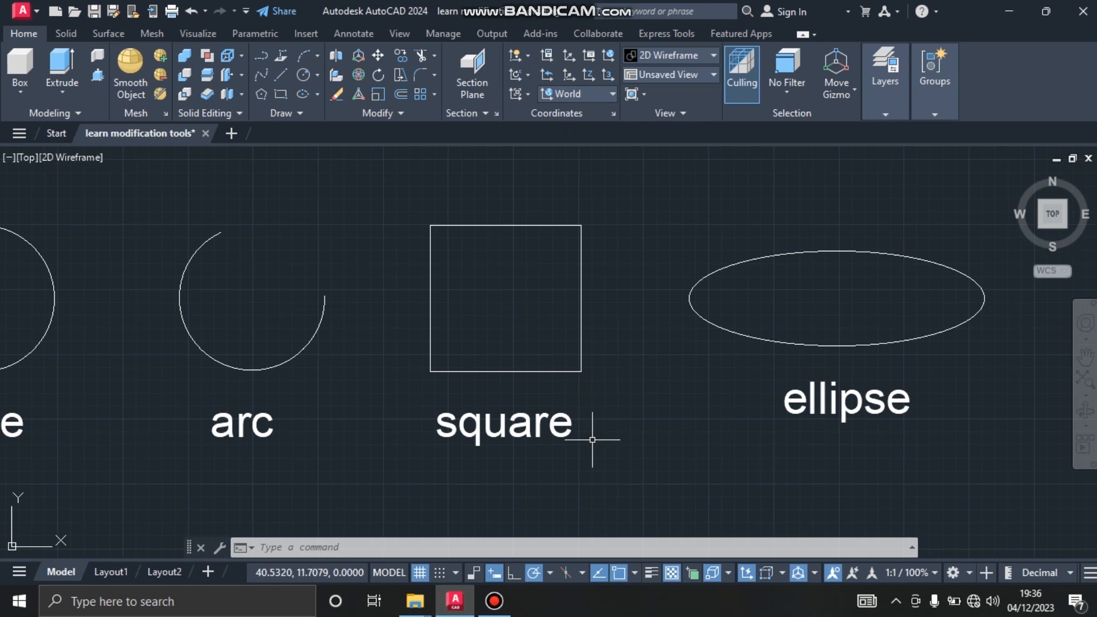
Pick only the square and deselect it, and build a combined selection of ellipse, square and "square" label before clearing it
click(429, 333)
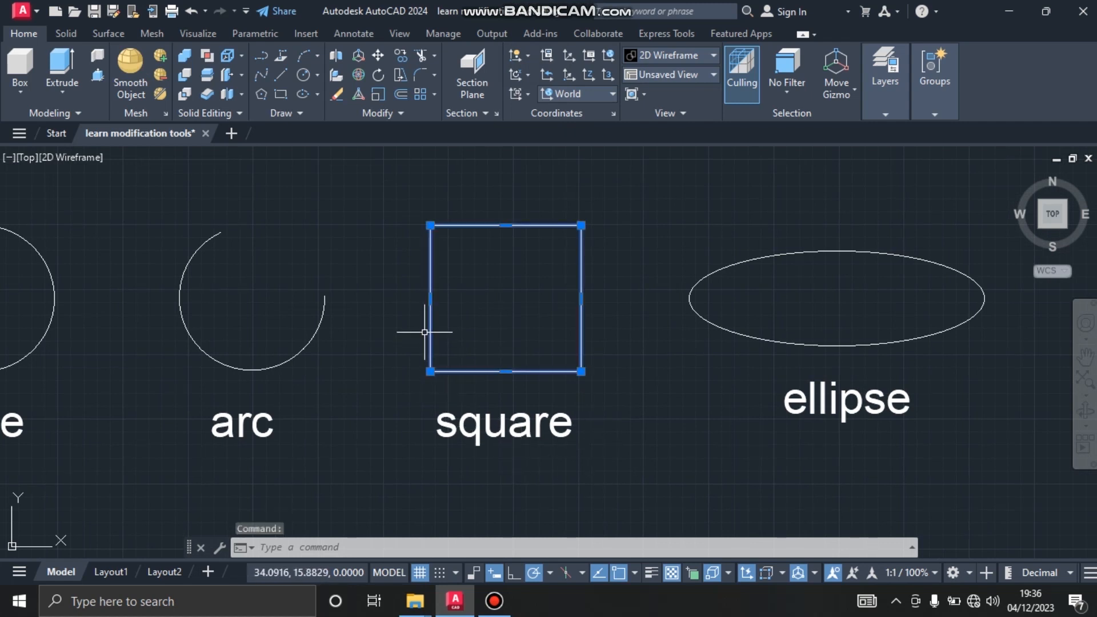
key(Escape)
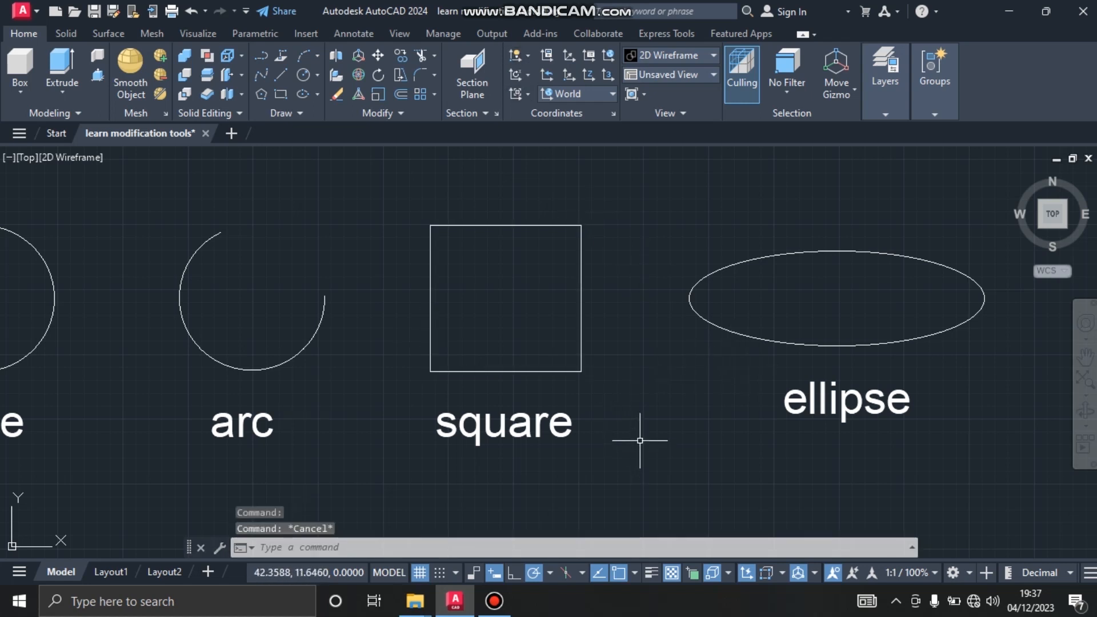
click(724, 330)
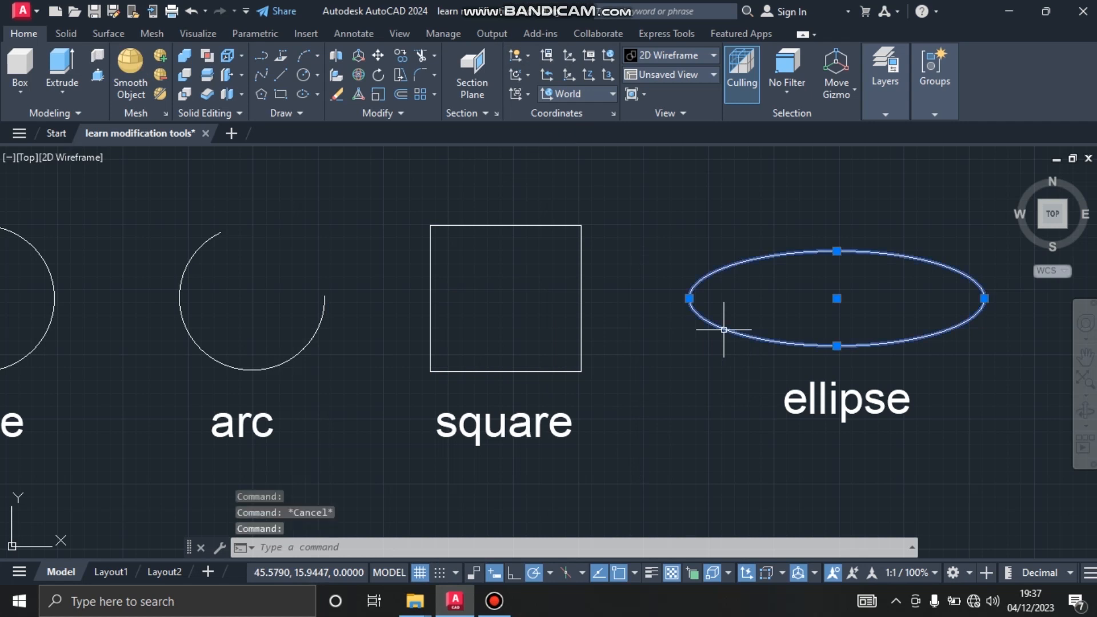
click(581, 341)
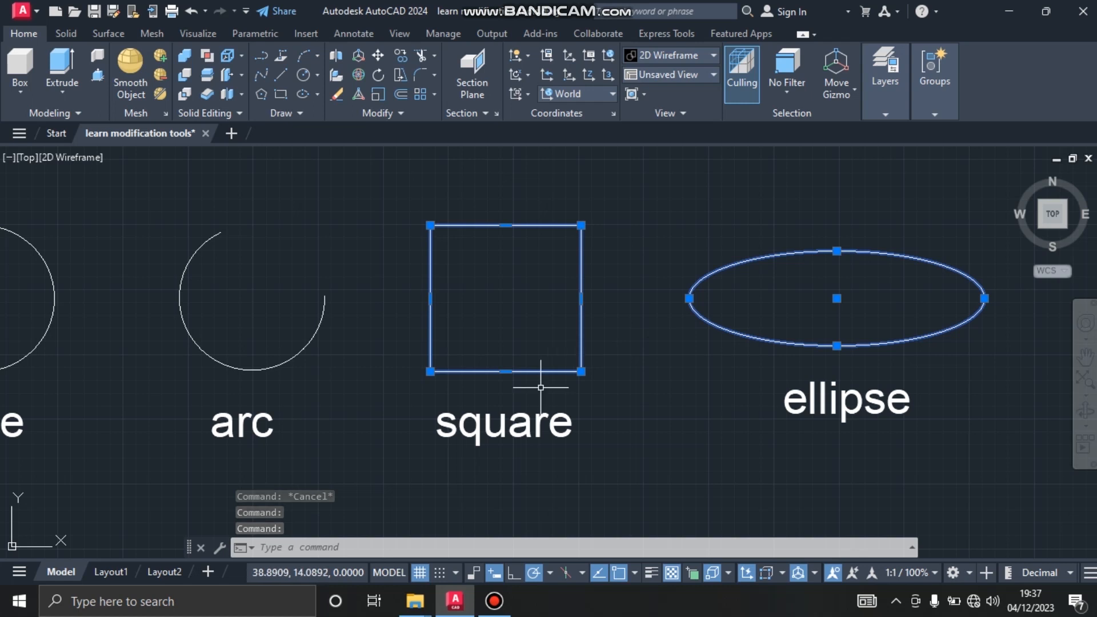
click(520, 424)
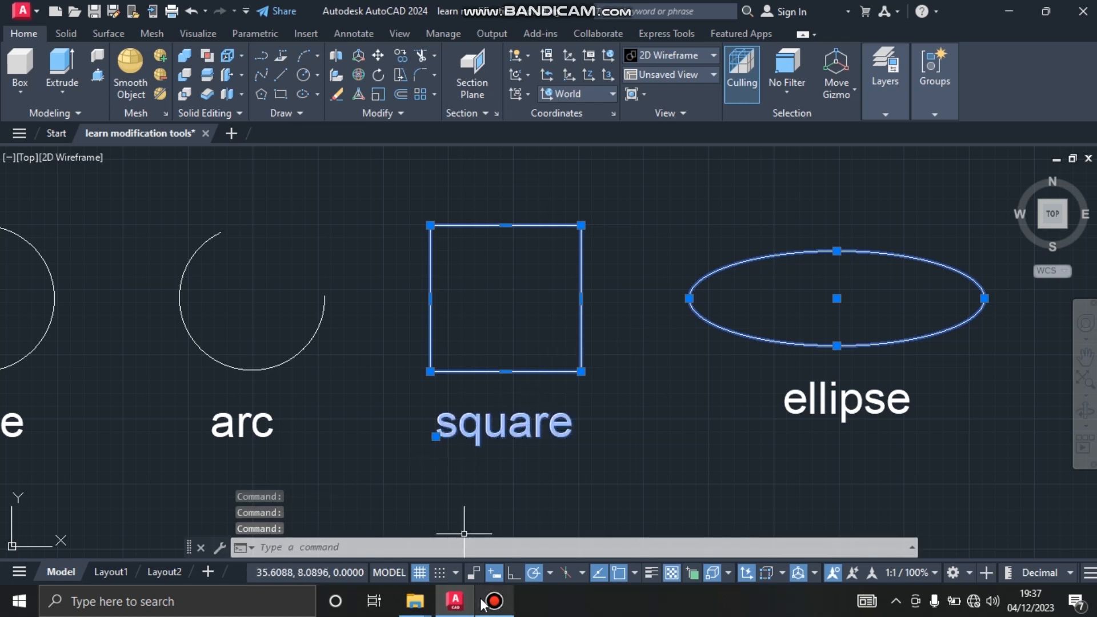
key(Escape)
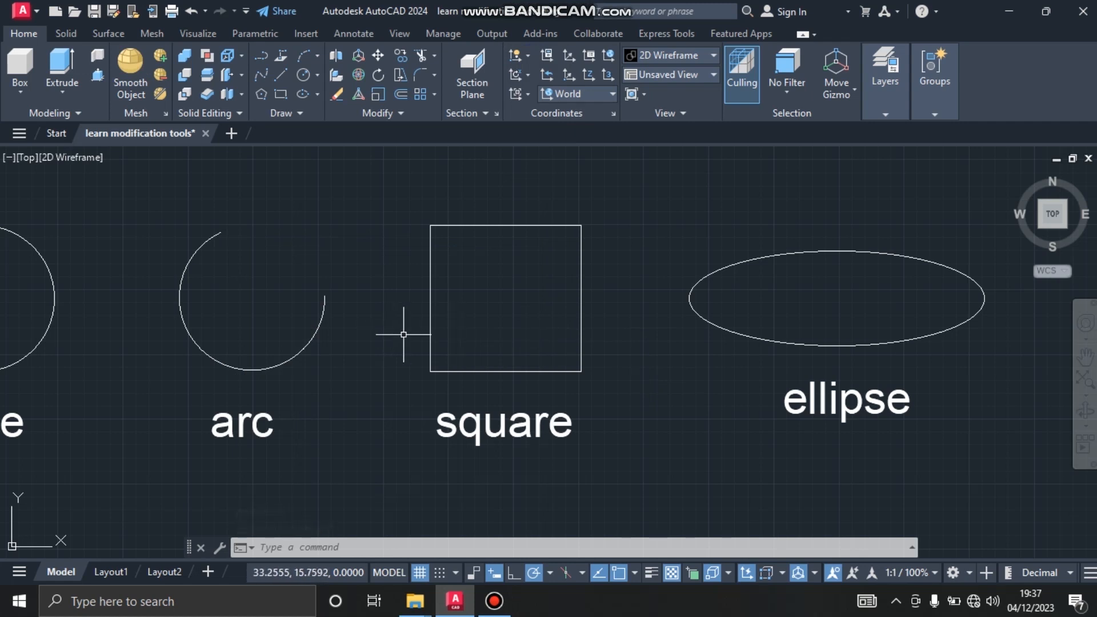
Select every object in the drawing and take the square and its label out of the selection
key(ctrl+a)
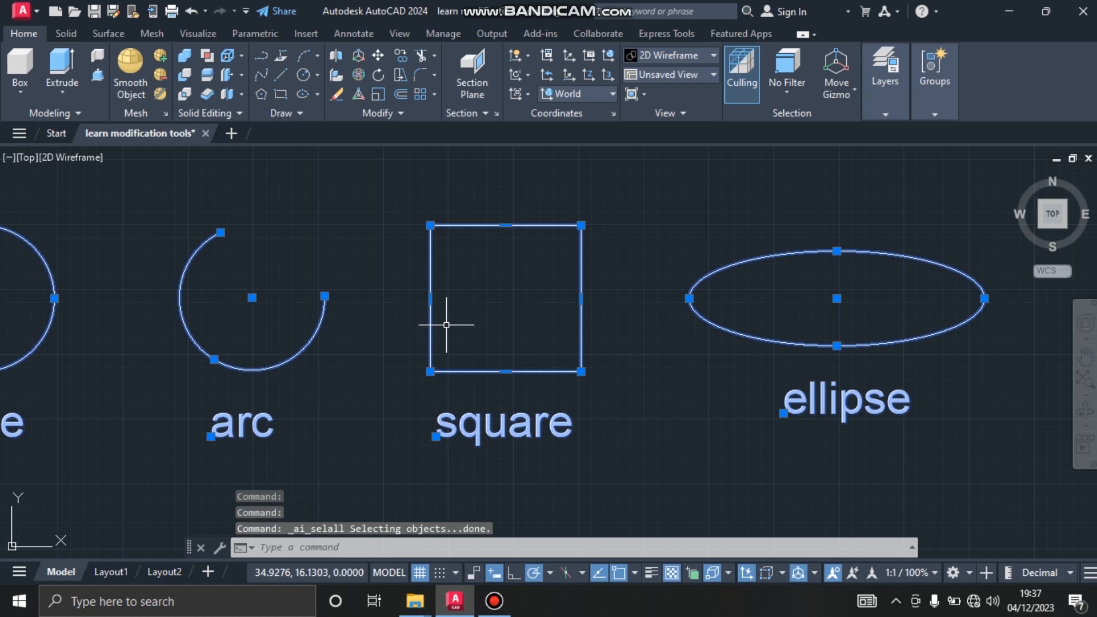
scroll(400, 327, down, 2)
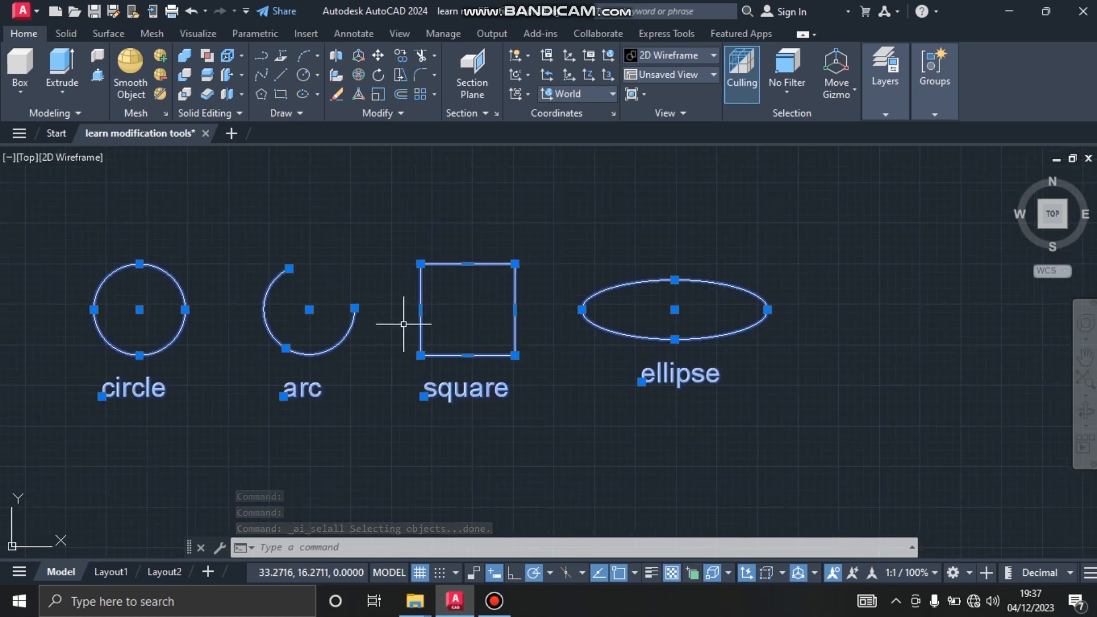
key(Escape)
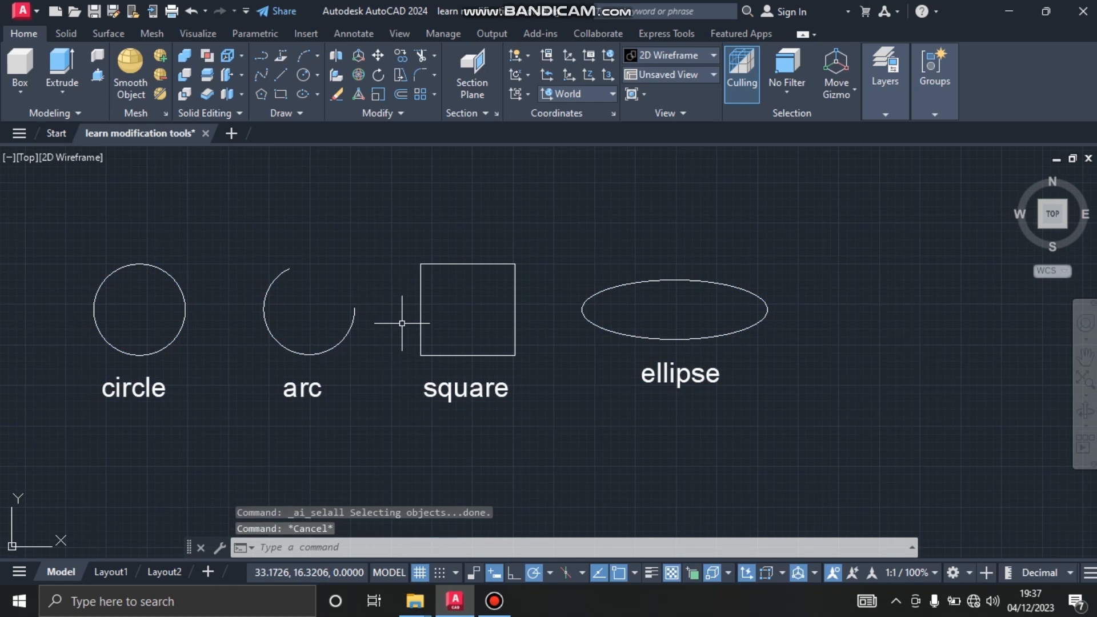
key(ctrl+a)
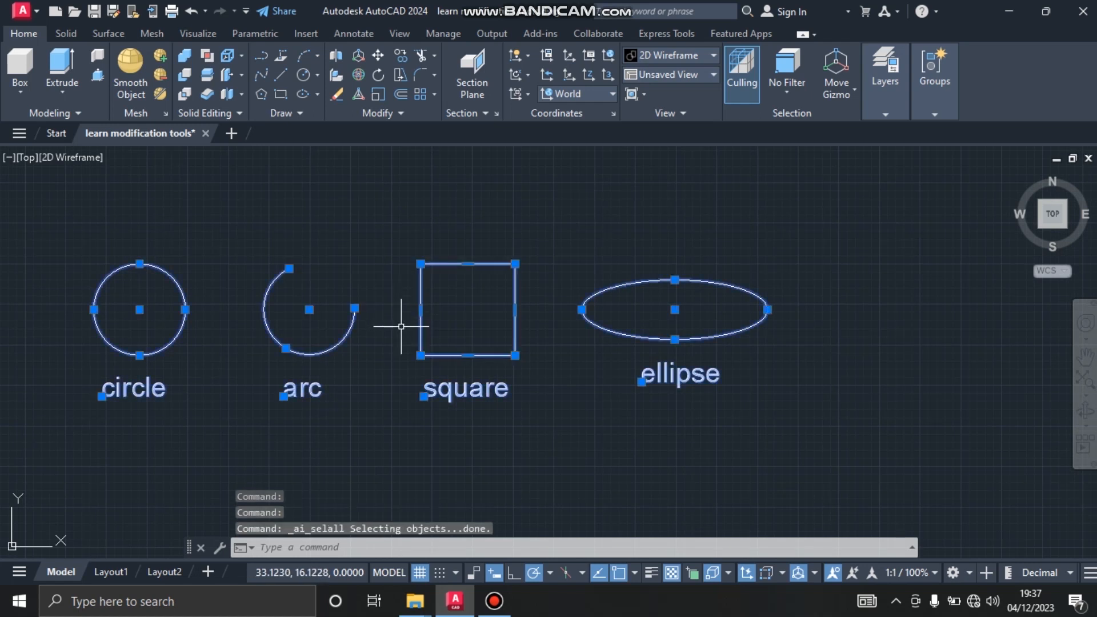
shift+click(420, 350)
shift+click(431, 388)
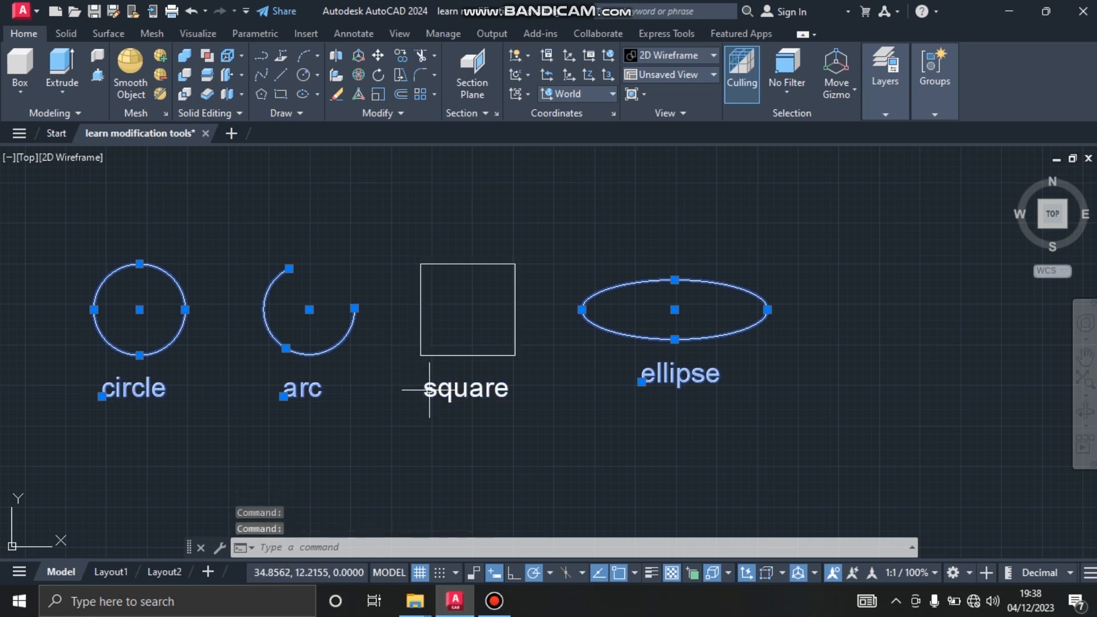
Select the ellipse and its label with a crossing window and the circle and its label with an enclosing window
key(Escape)
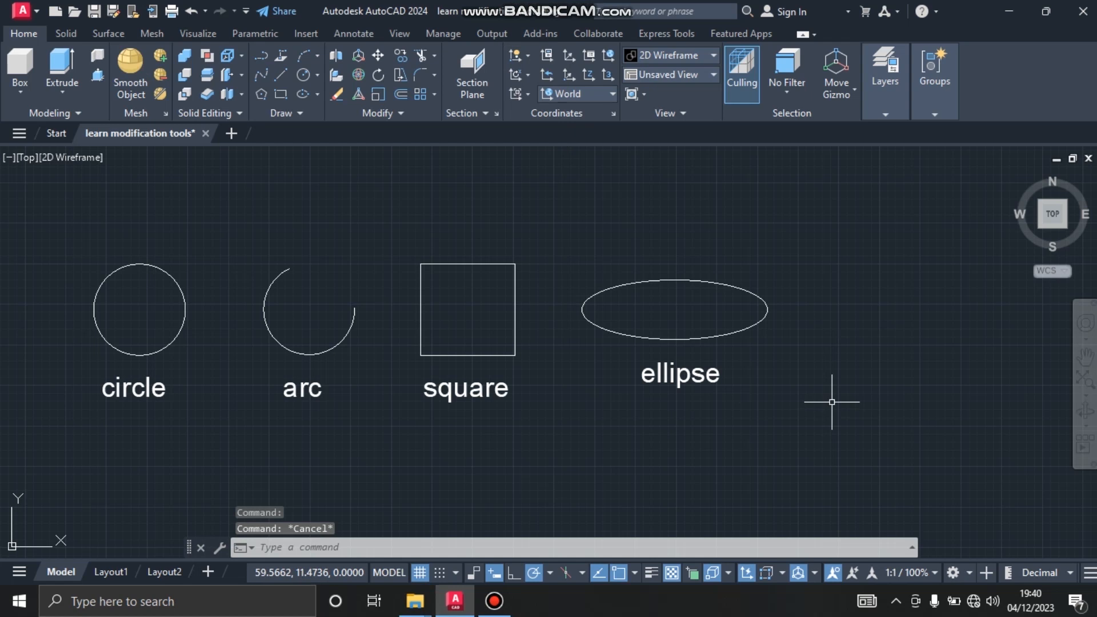
click(816, 394)
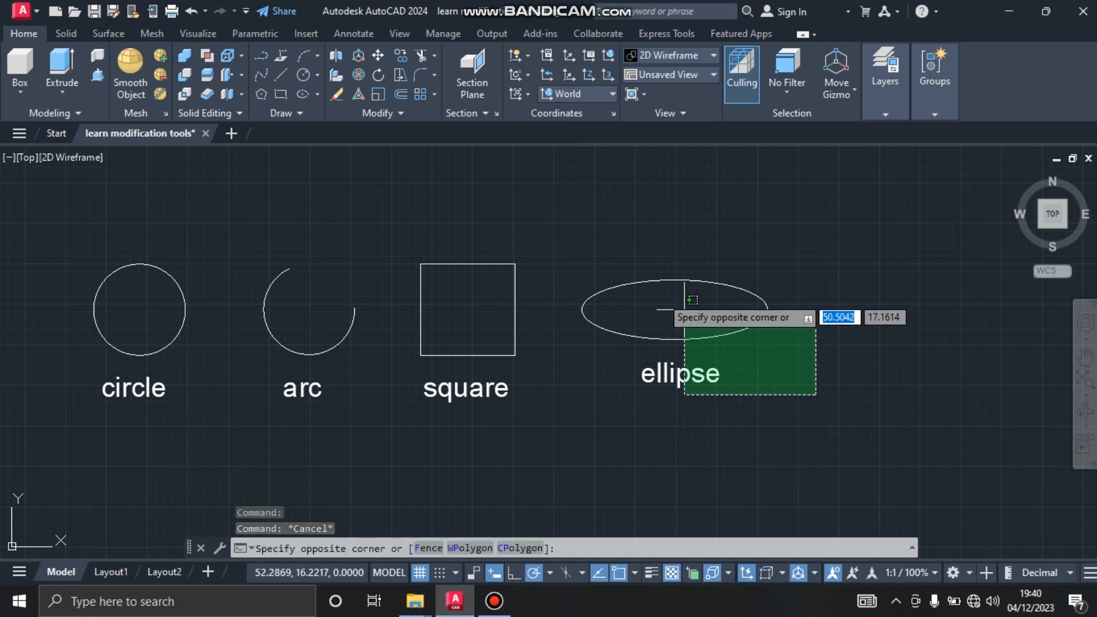
click(549, 234)
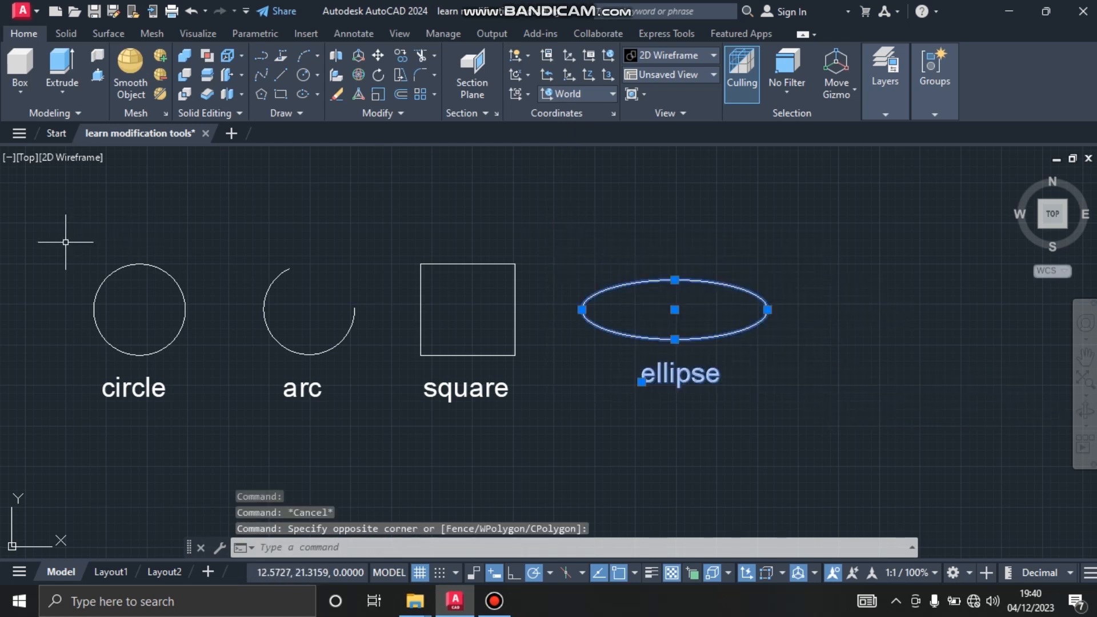
click(54, 229)
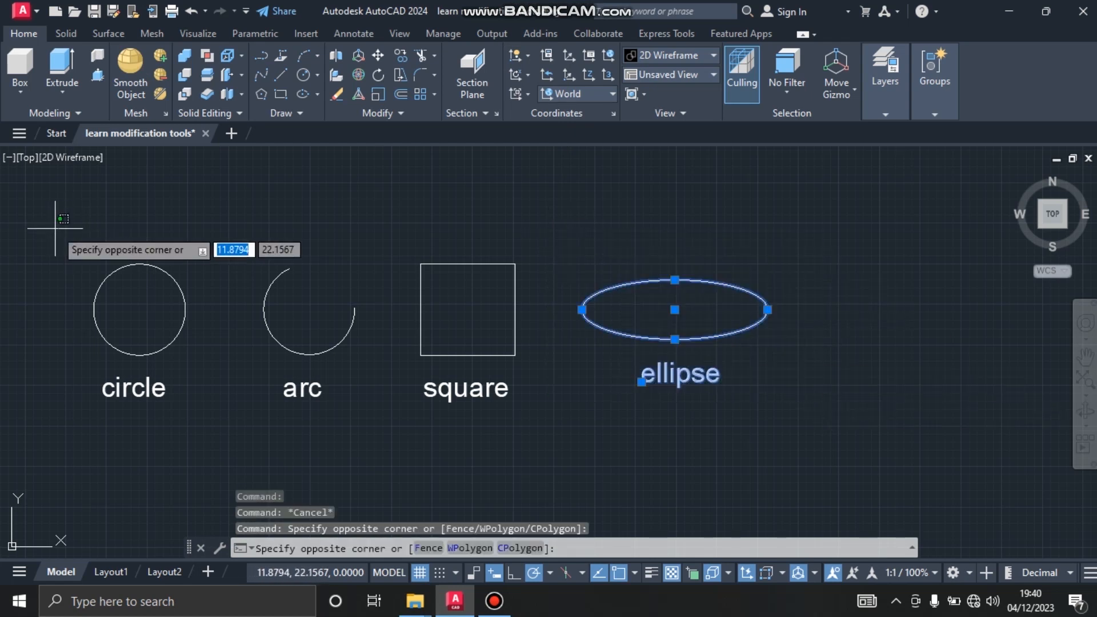
click(211, 441)
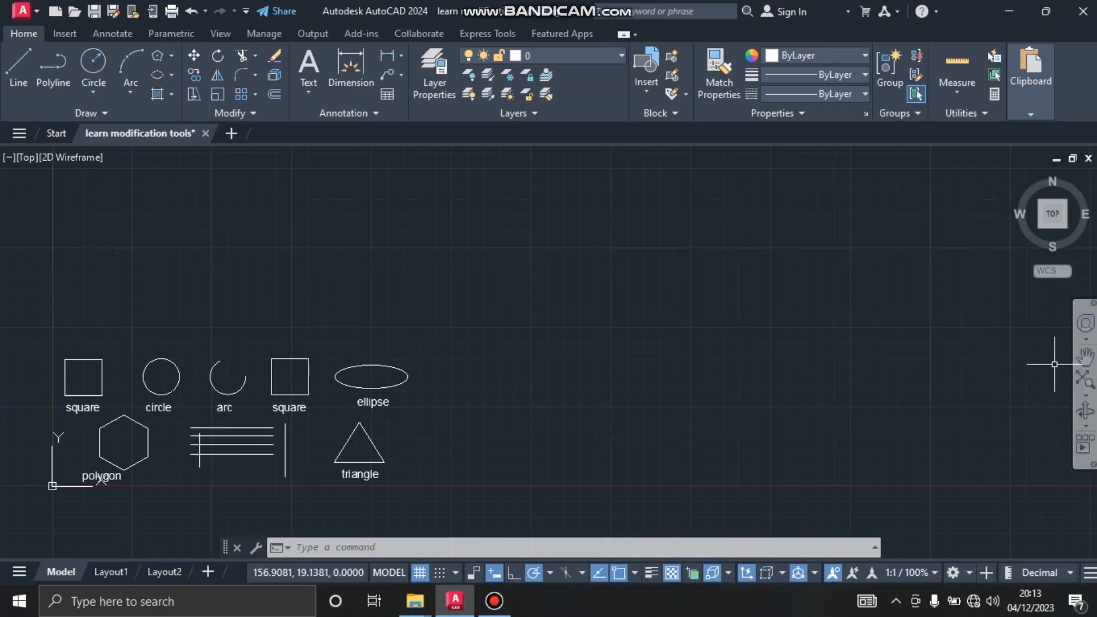
Pan around the drawing of labelled shapes with the Pan tool and zoom to its extents
click(1086, 358)
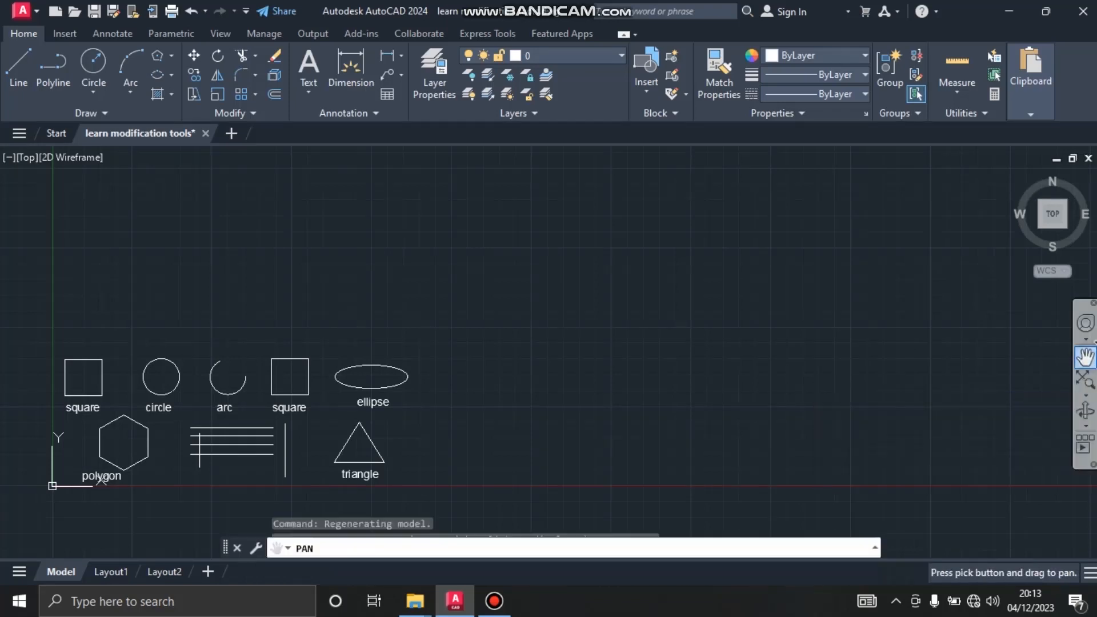
mouse_move(255, 421)
mouse_down()
mouse_move(458, 269)
mouse_move(337, 423)
mouse_move(605, 257)
mouse_move(360, 395)
mouse_move(360, 251)
mouse_move(334, 293)
mouse_move(383, 293)
mouse_up()
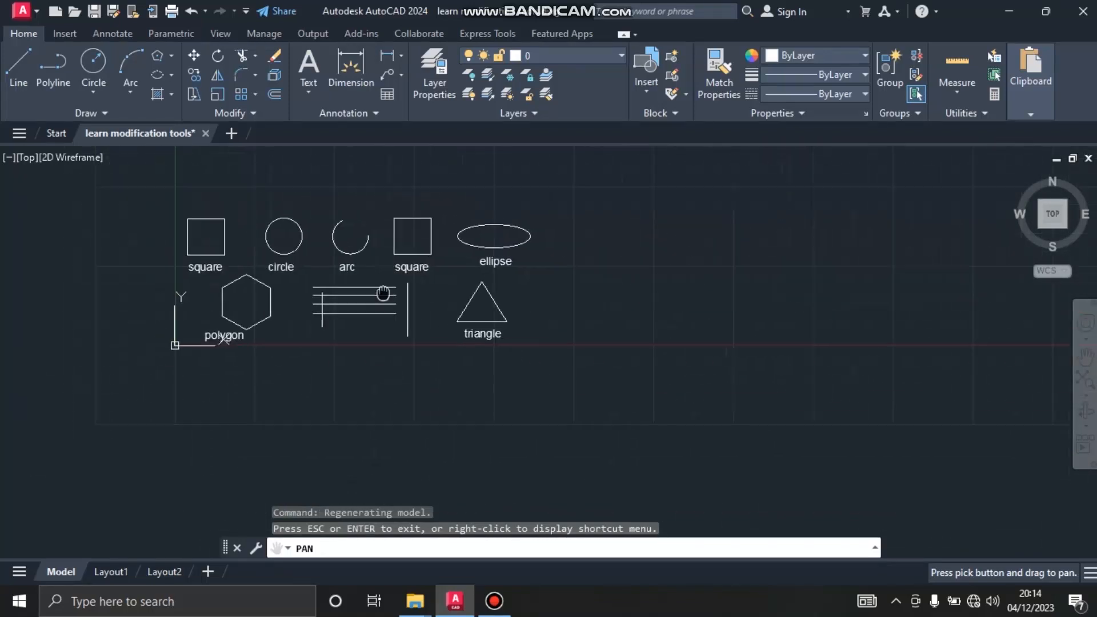
drag(443, 313, 297, 370)
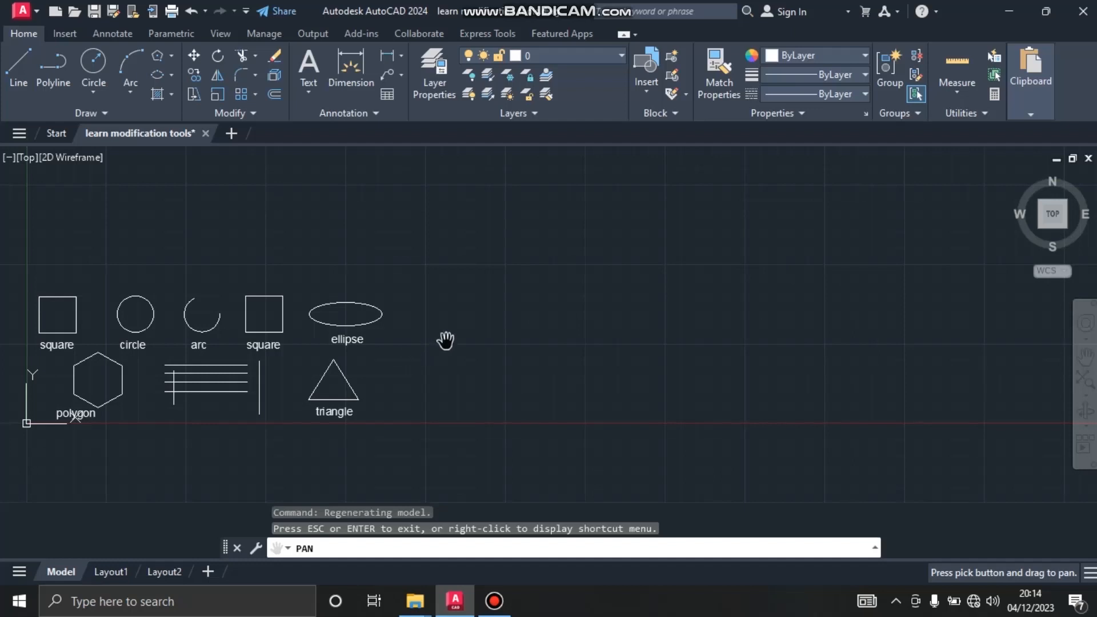
key(Escape)
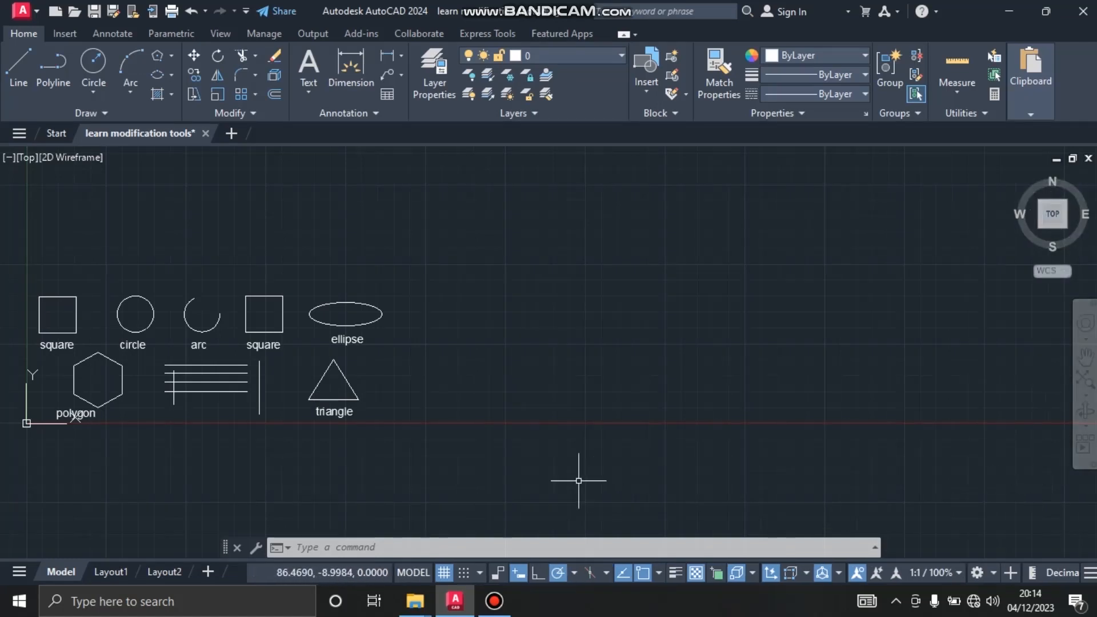
click(1088, 380)
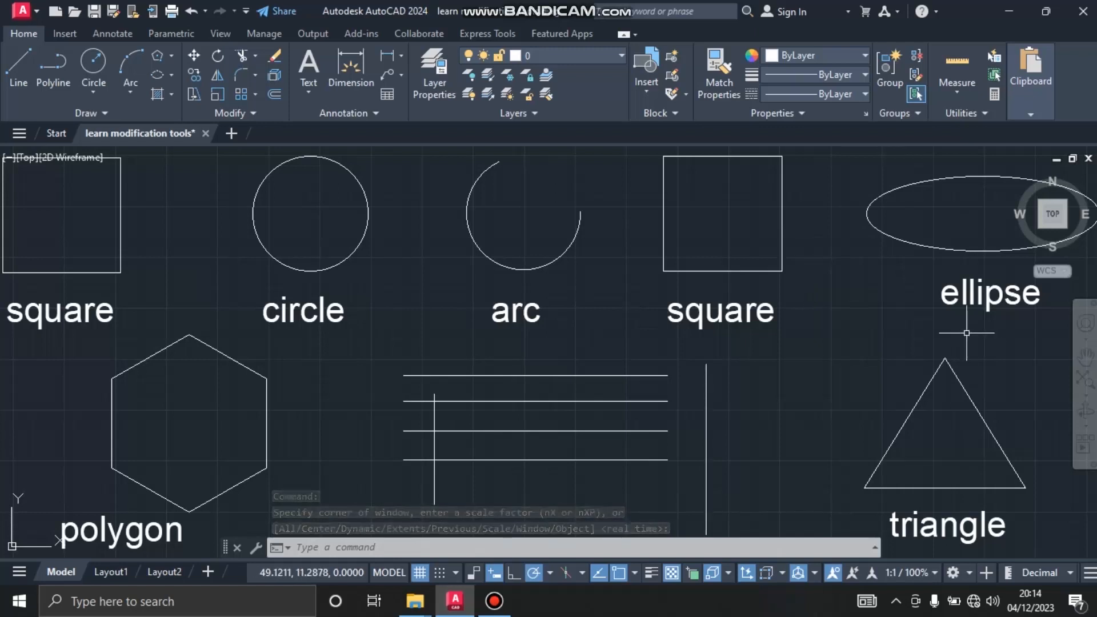
Close the navigation bar and turn its display back on
click(1093, 303)
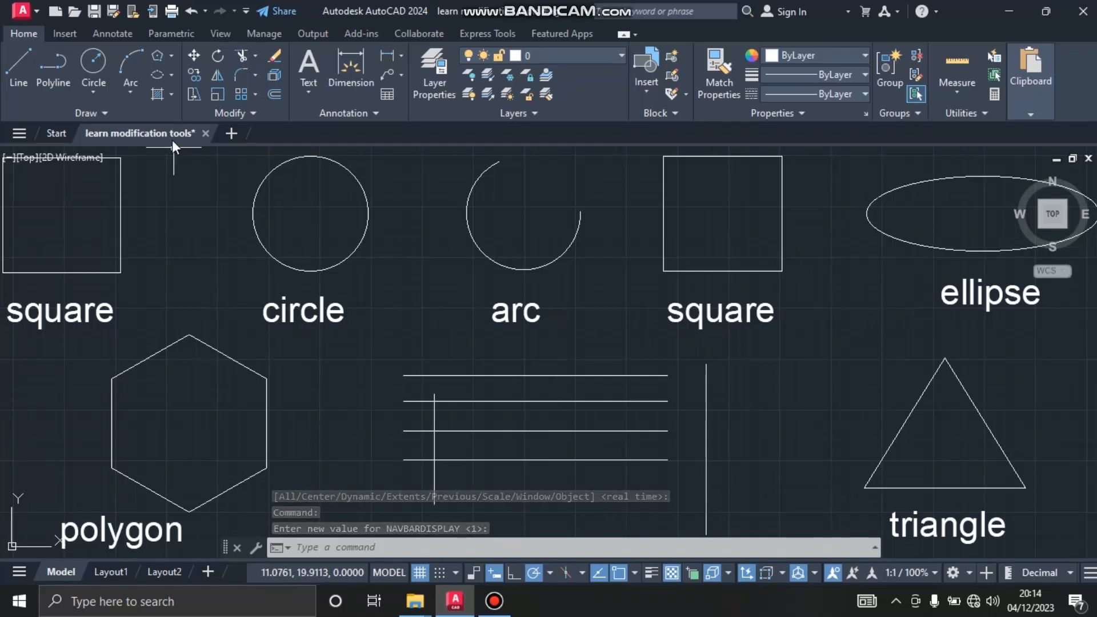
click(226, 33)
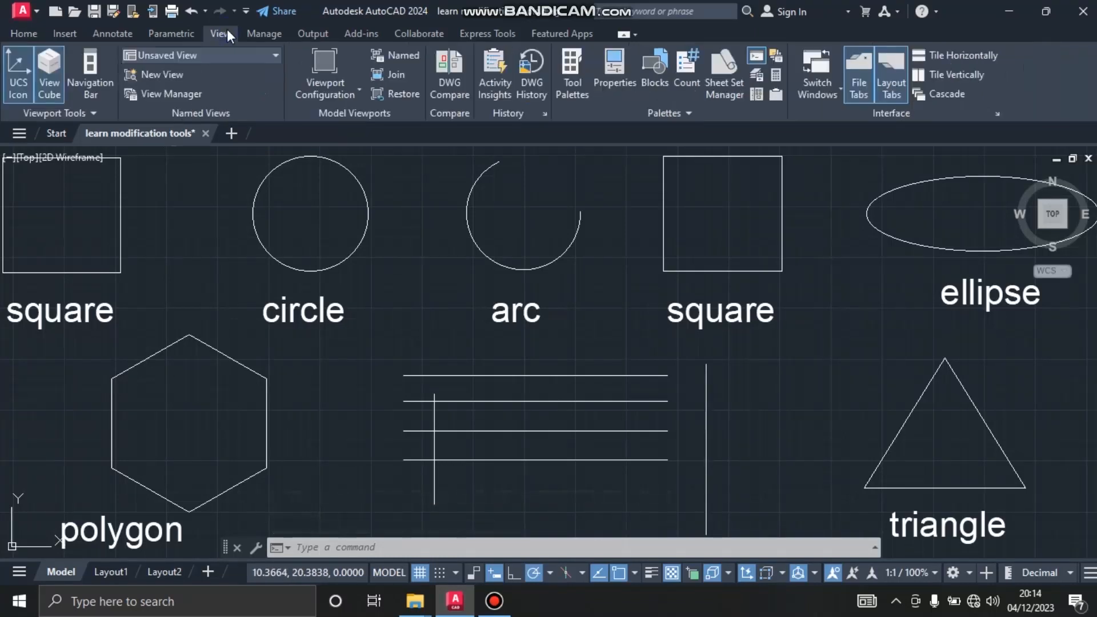
click(95, 88)
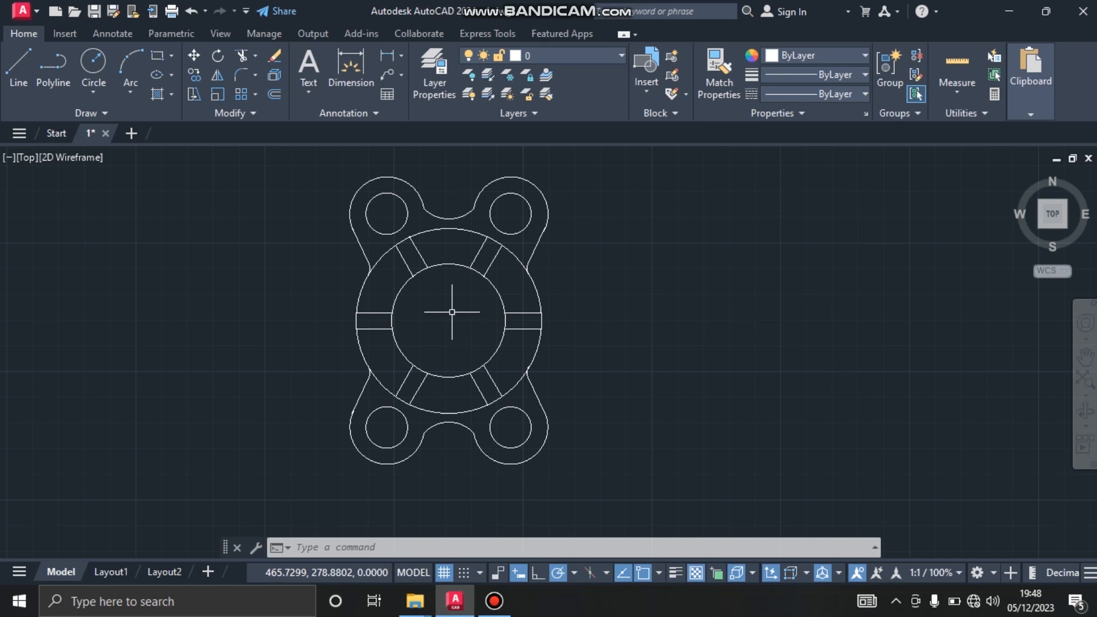
Zoom in and out on the flange drawing to examine its central ring and the upper-right corner hole
scroll(450, 309, up, 8)
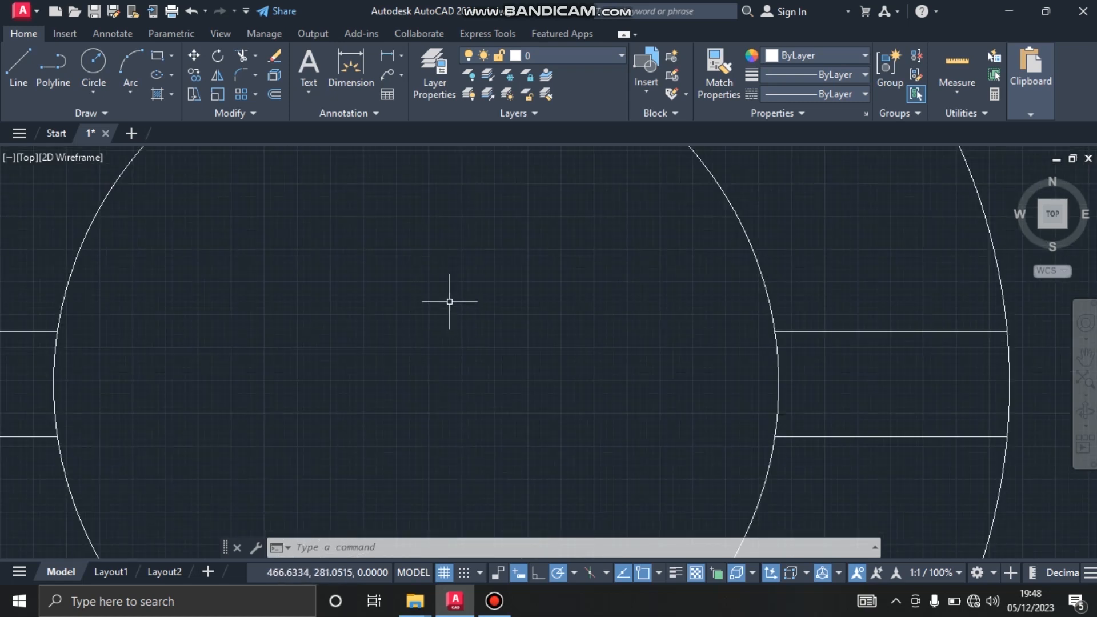
scroll(450, 301, down, 10)
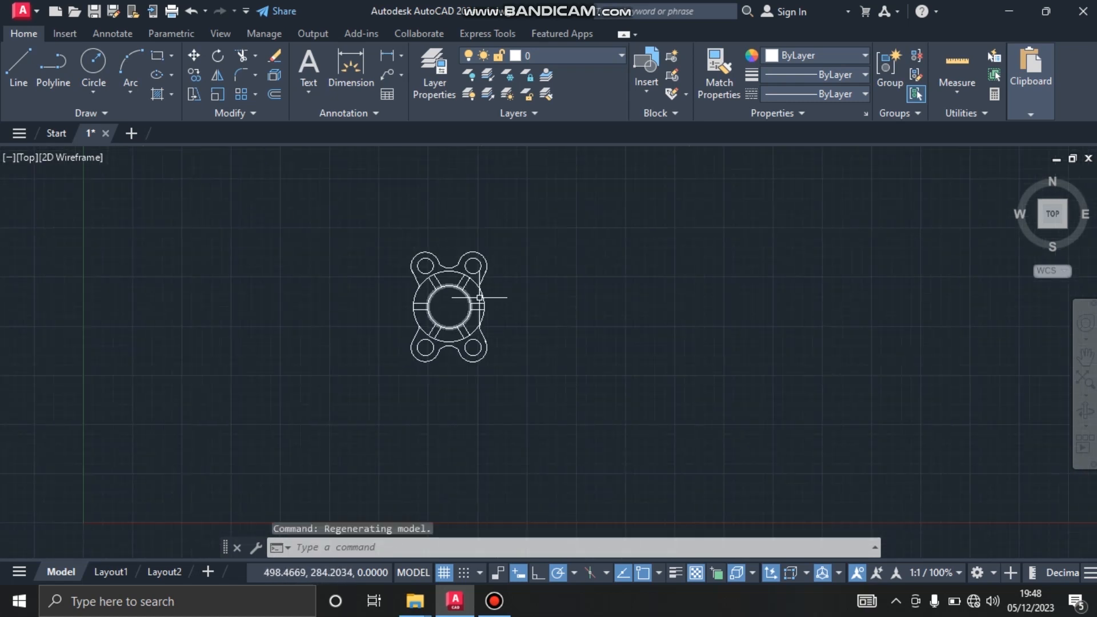
scroll(479, 272, up, 2)
scroll(479, 272, up, 3)
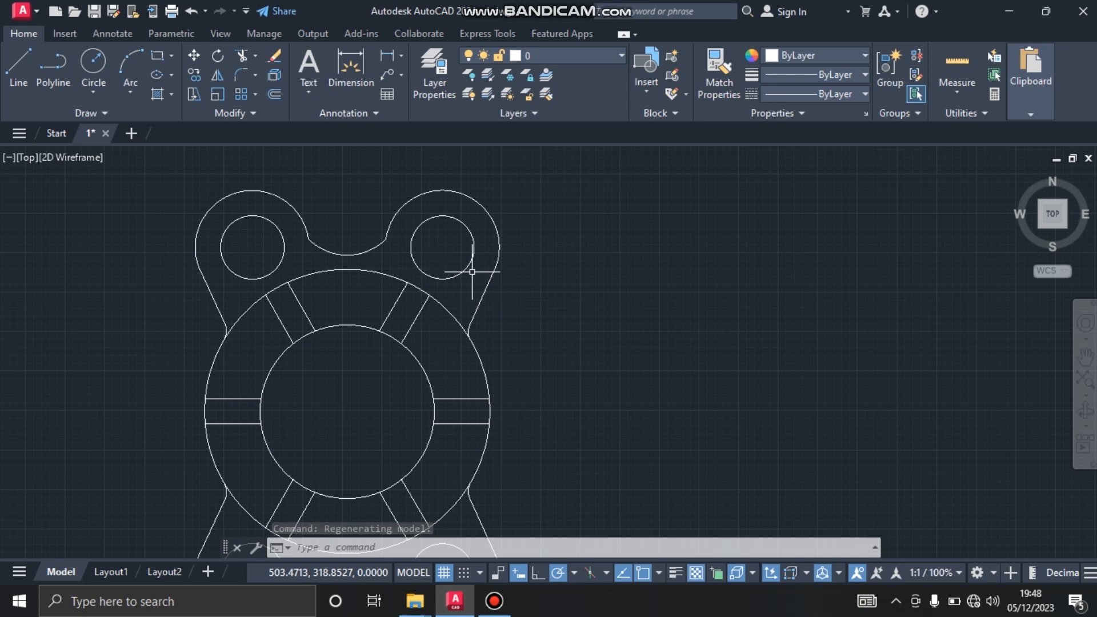
scroll(465, 241, up, 5)
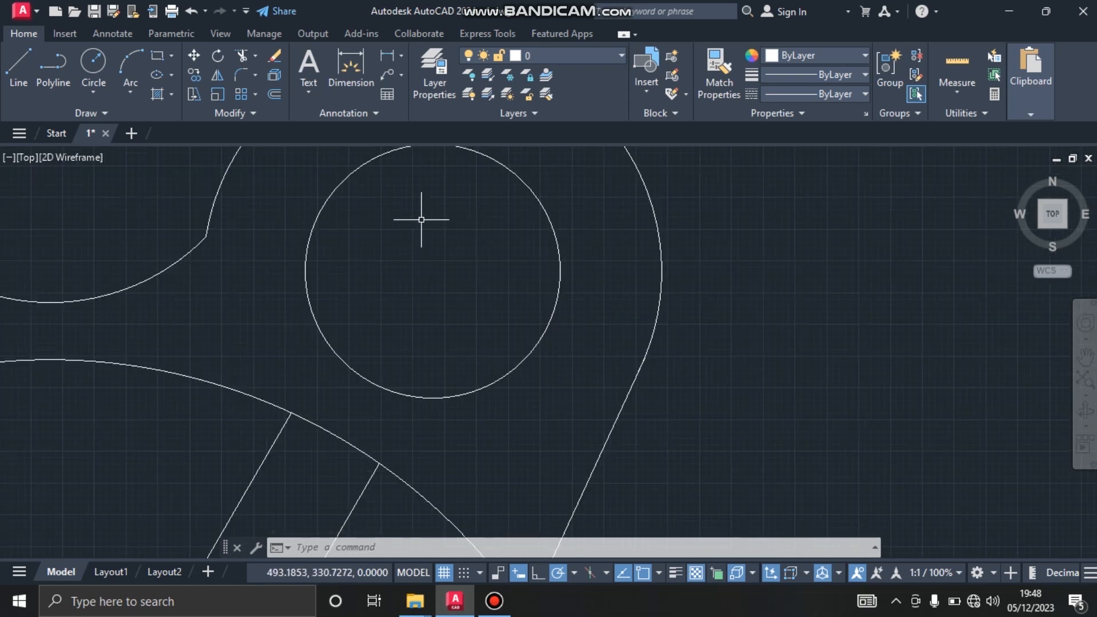
scroll(420, 220, down, 6)
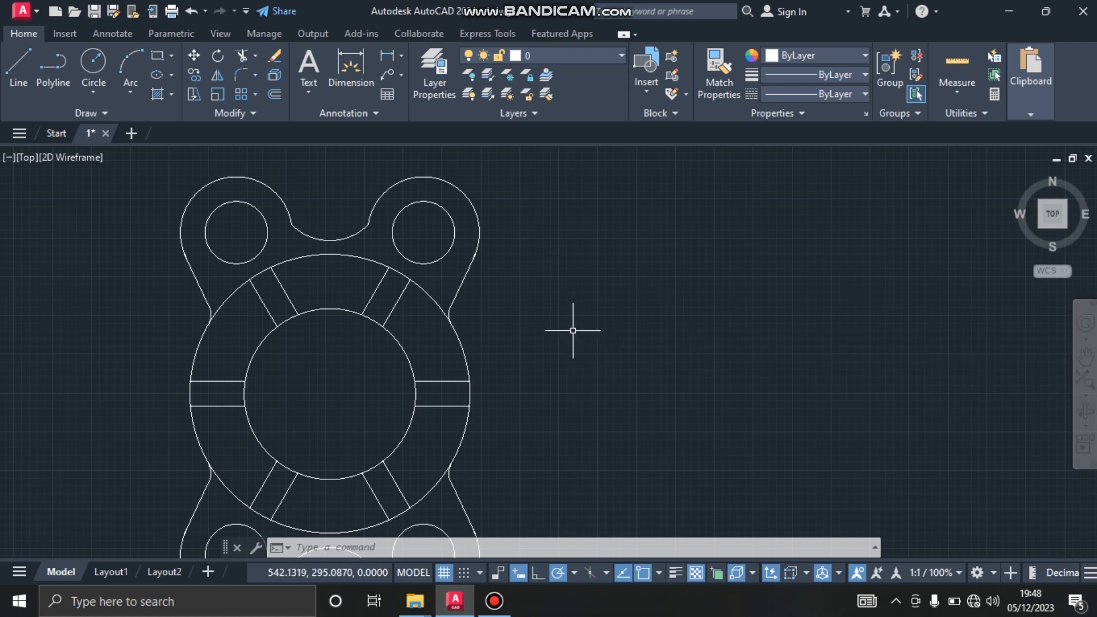
Pan the flange drawing towards the middle of the view with the Pan tool and exit the tool
mouse_move(700, 252)
mouse_down()
mouse_move(629, 309)
mouse_move(813, 247)
mouse_move(755, 227)
mouse_move(770, 264)
mouse_move(756, 215)
mouse_move(657, 252)
mouse_move(741, 275)
mouse_move(698, 272)
mouse_up()
key(Escape)
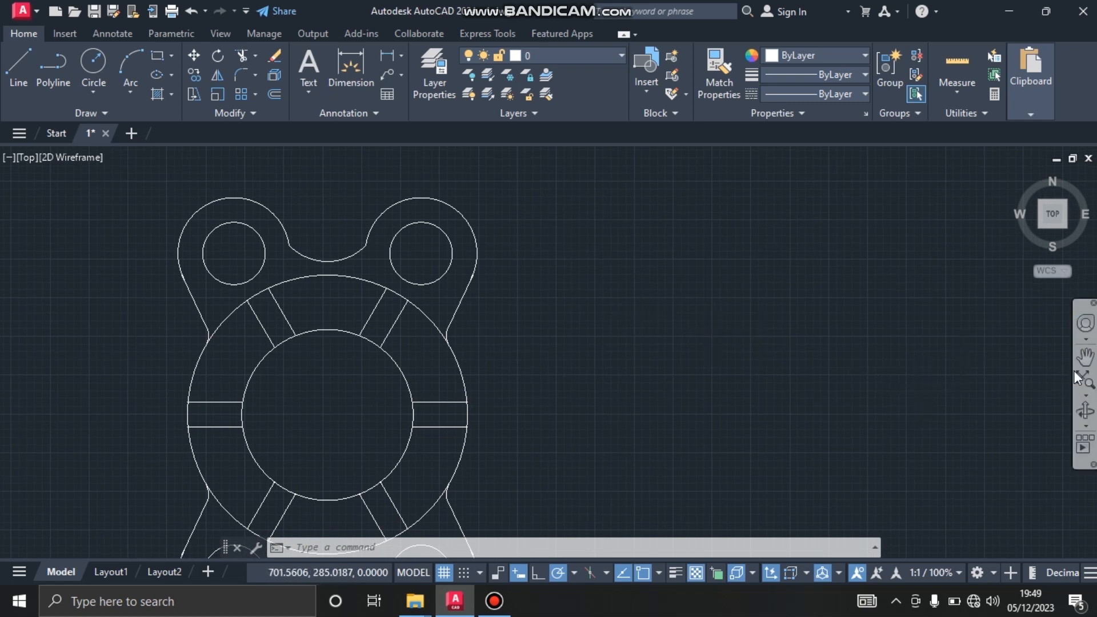
click(1085, 356)
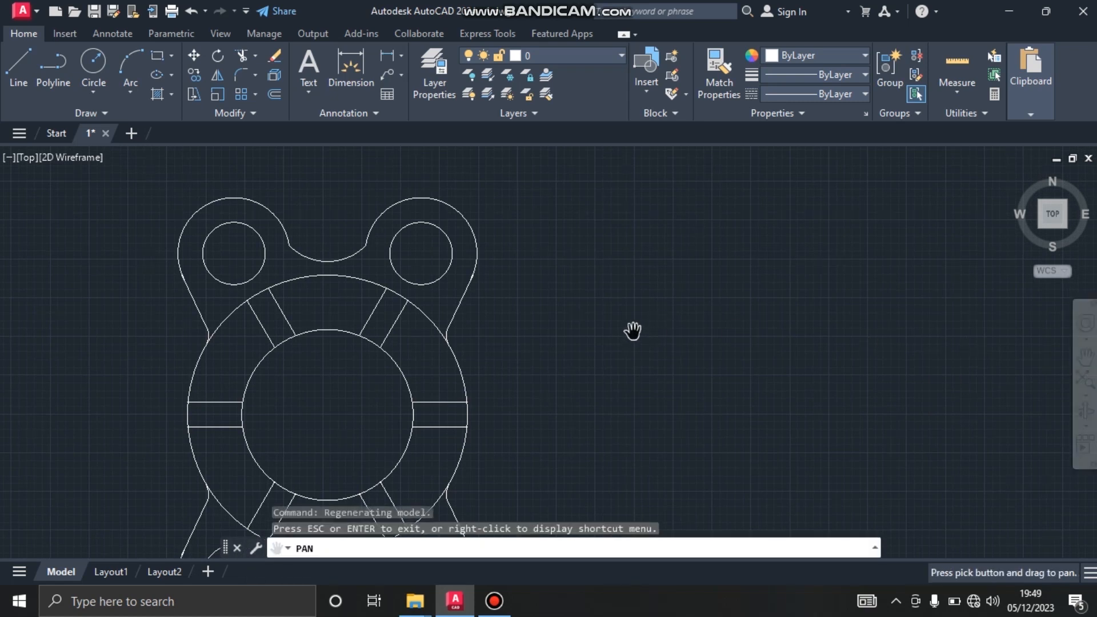
drag(480, 345, 624, 295)
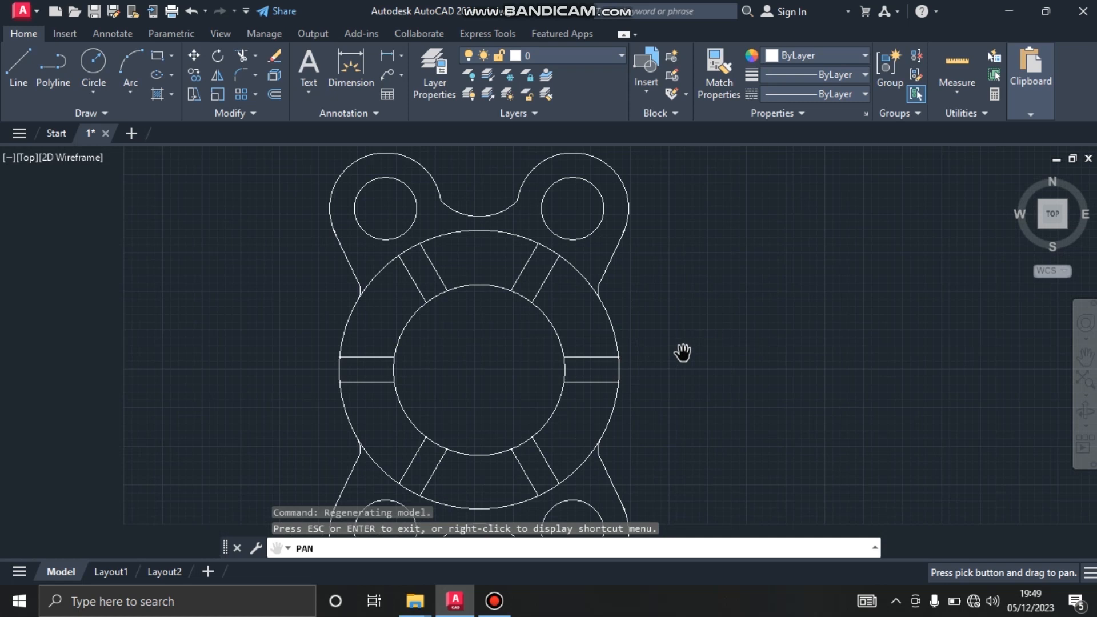
key(Escape)
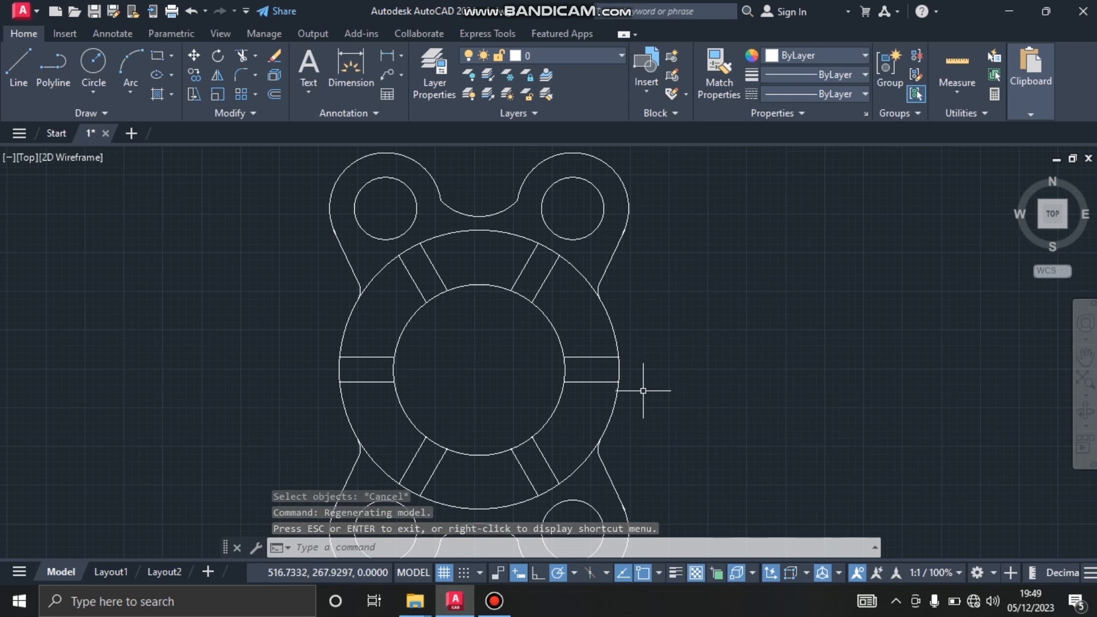
Select one rib line of the flange, extend the selection to the whole flange with a crossing window, and clear it
scroll(673, 361, down, 2)
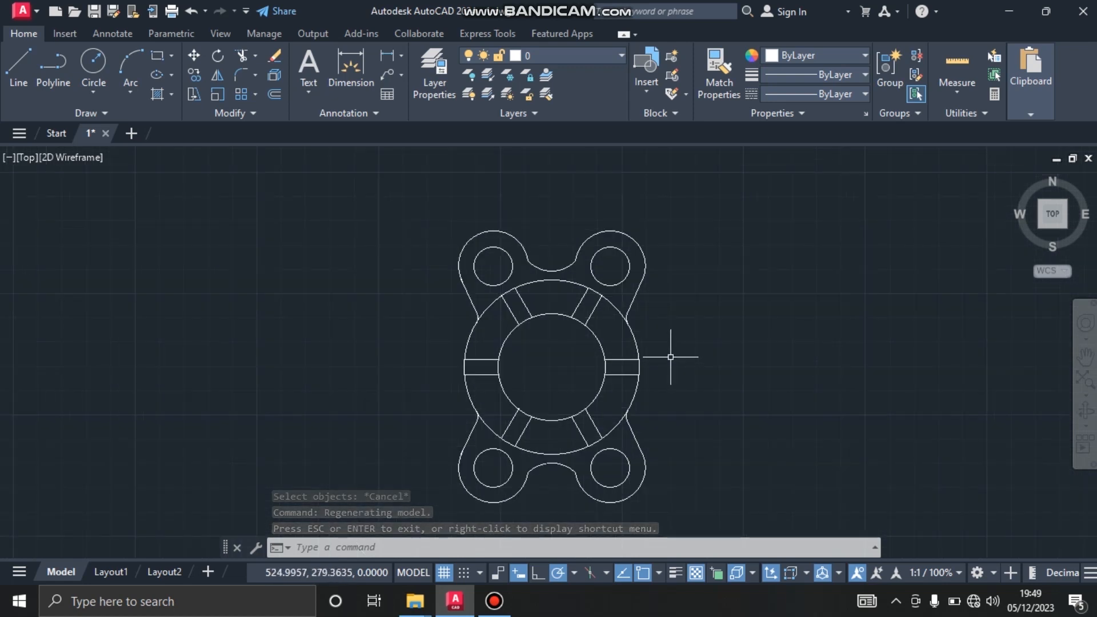
click(633, 375)
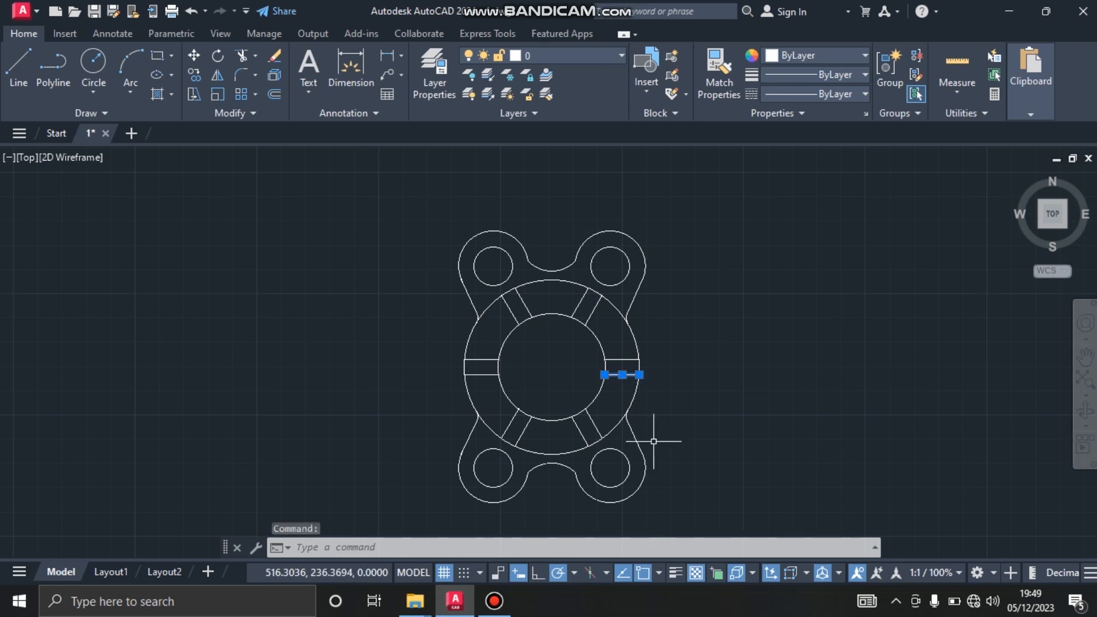
click(688, 498)
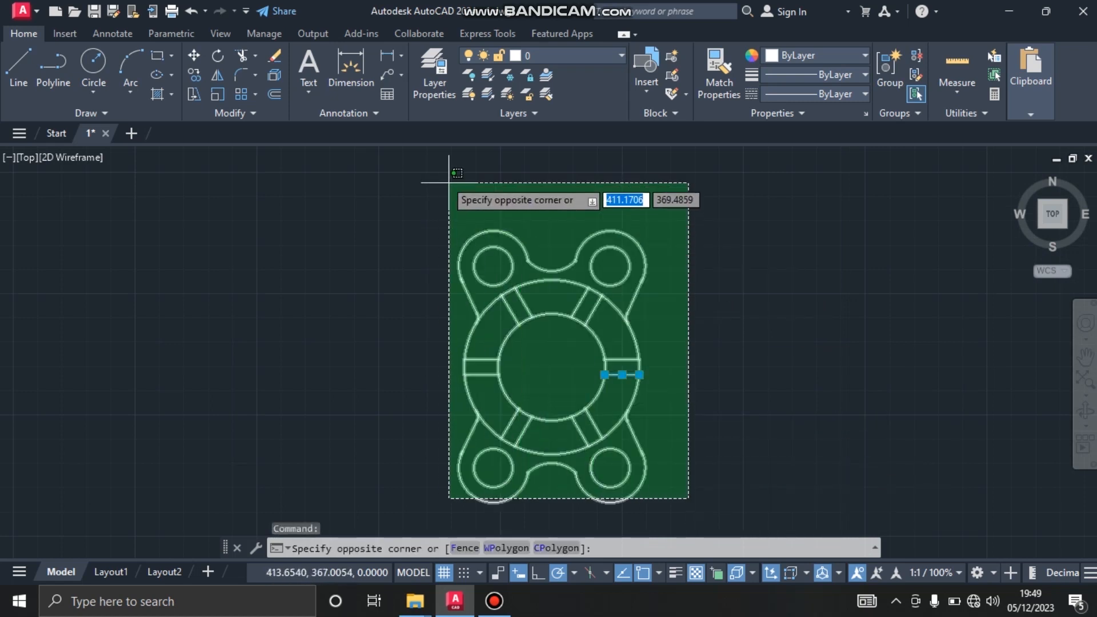
click(431, 186)
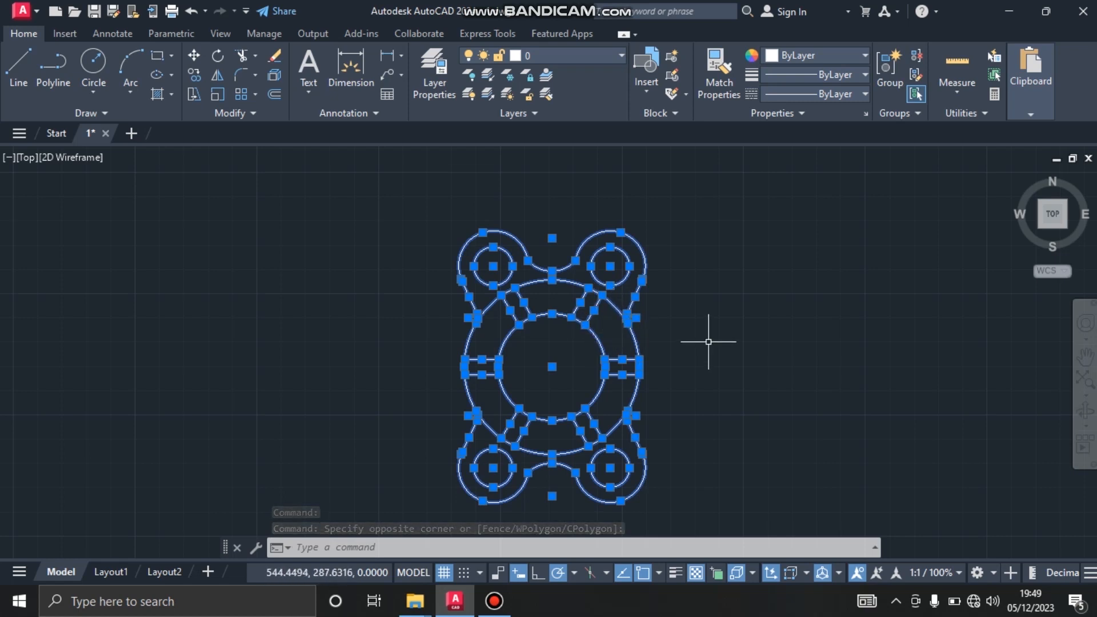
key(Escape)
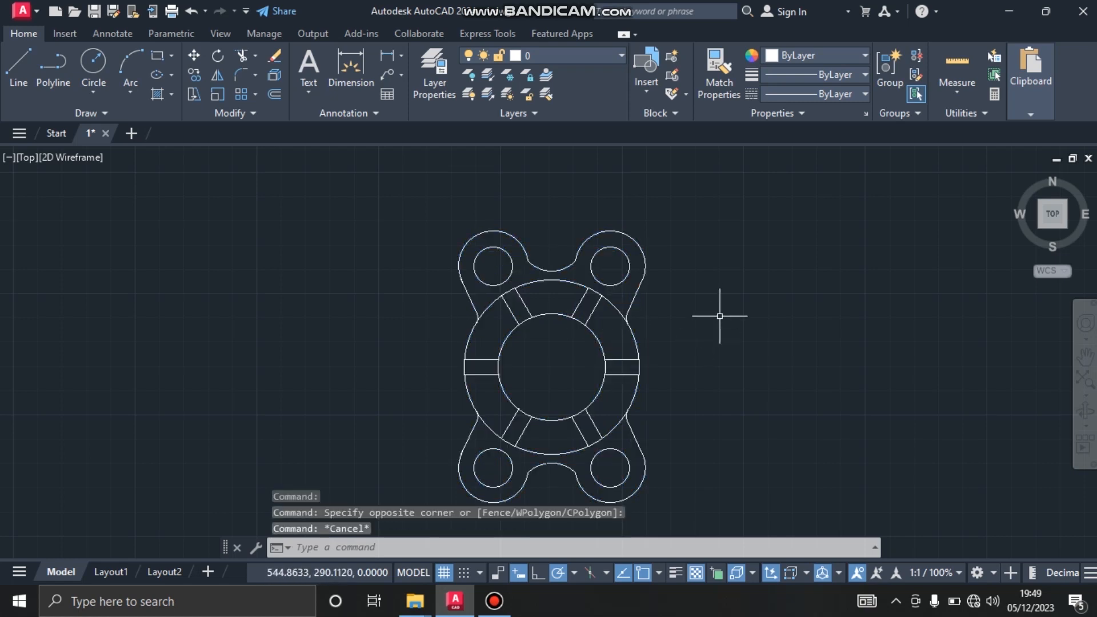
Select the entire flange with a crossing window and erase it
click(677, 478)
click(360, 231)
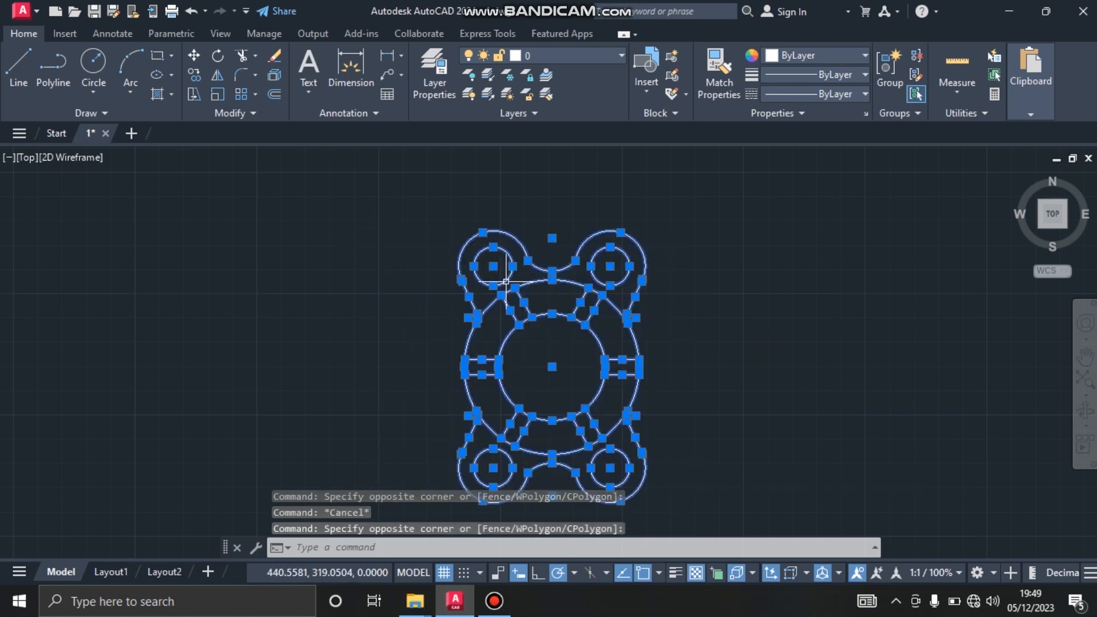
right_click(518, 324)
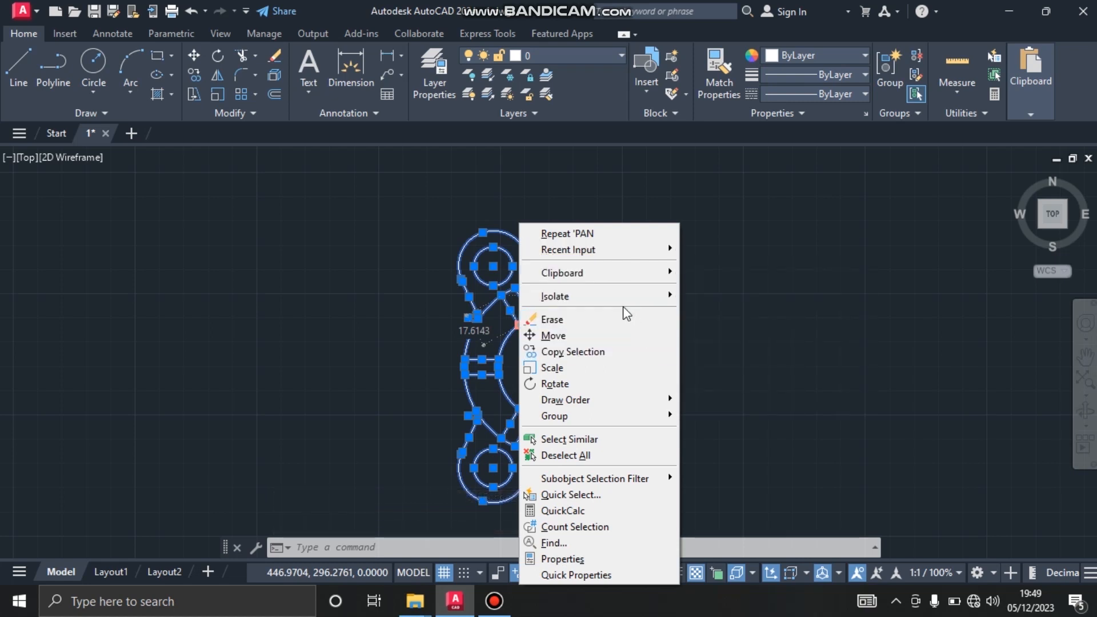
click(597, 321)
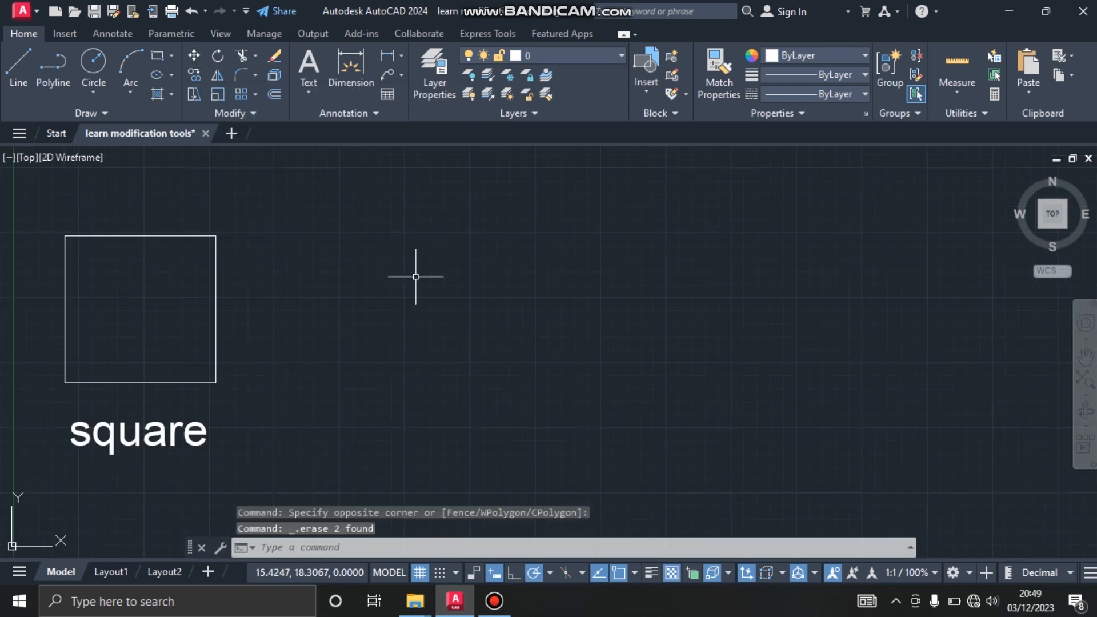
Move the square without its label about 26 units to the right, using its lower-left corner as base point
click(310, 409)
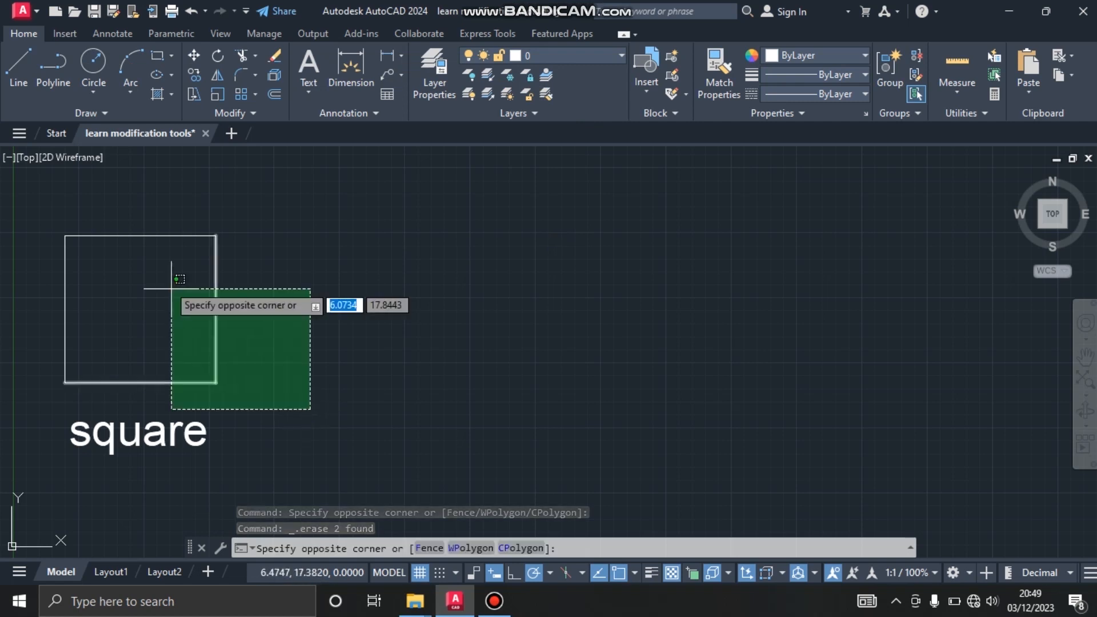
click(48, 206)
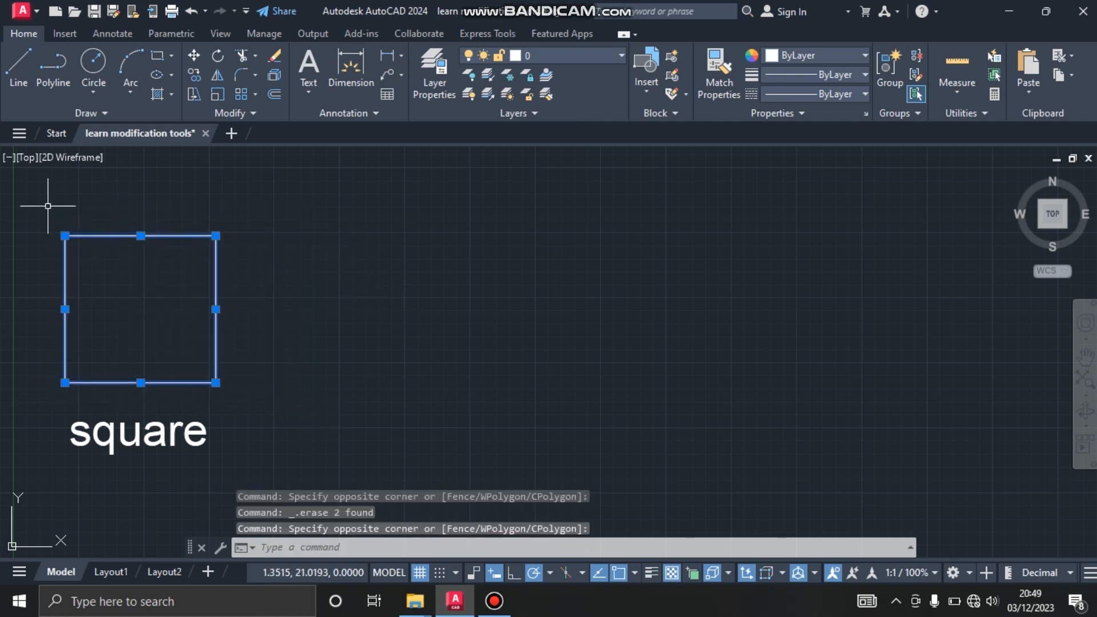
click(194, 58)
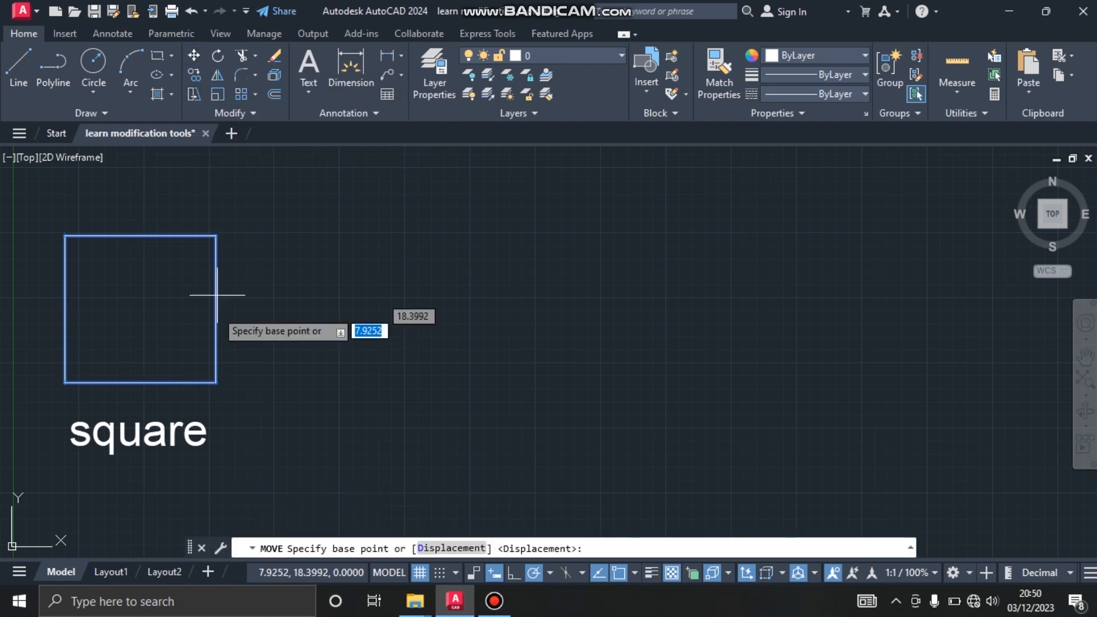
click(66, 382)
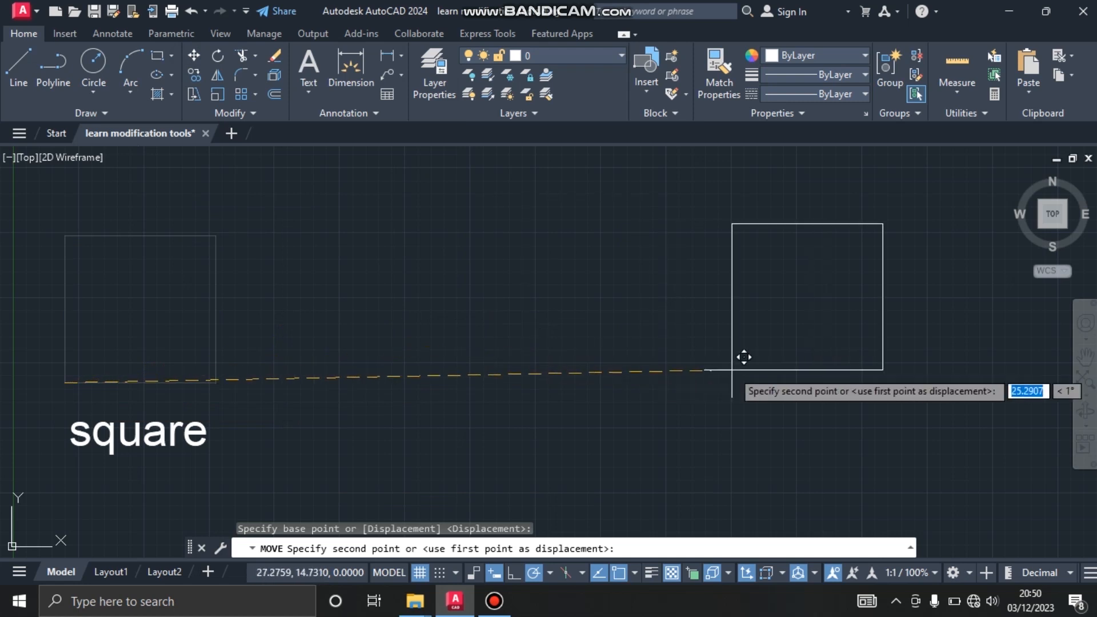
click(760, 367)
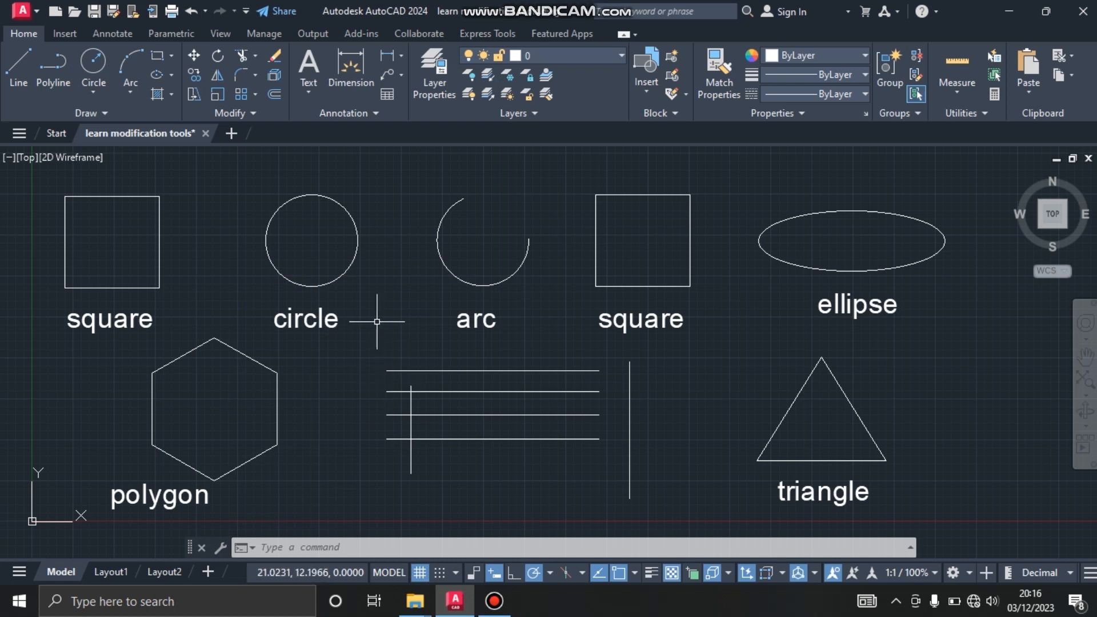
Move the circle without its label to the empty space right of the triangle, using its left quadrant as base point
click(344, 273)
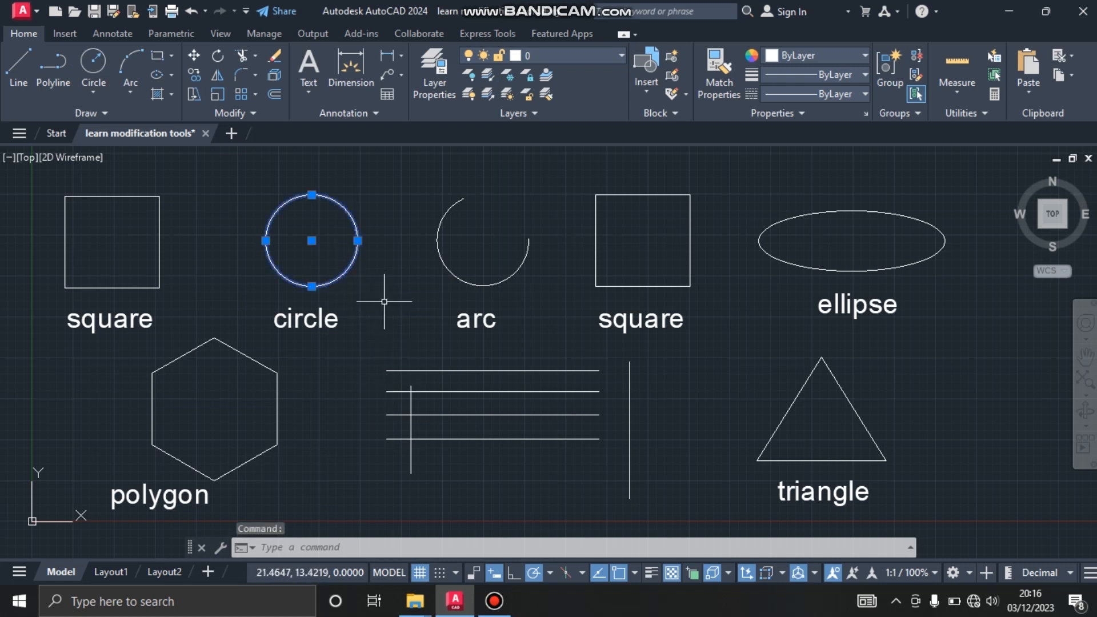
click(194, 56)
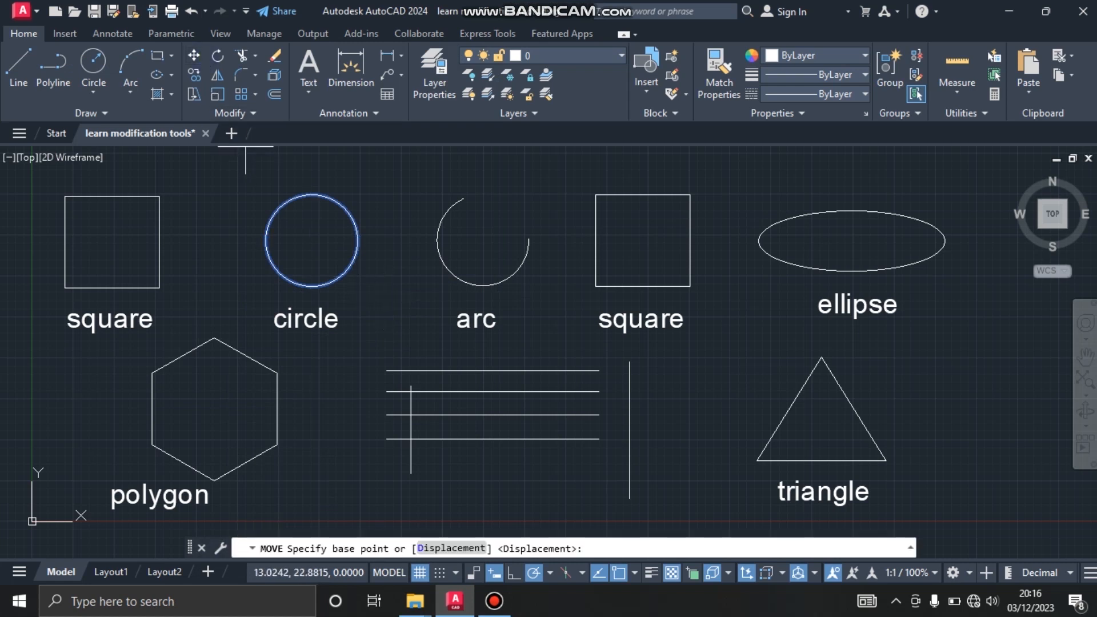
click(265, 240)
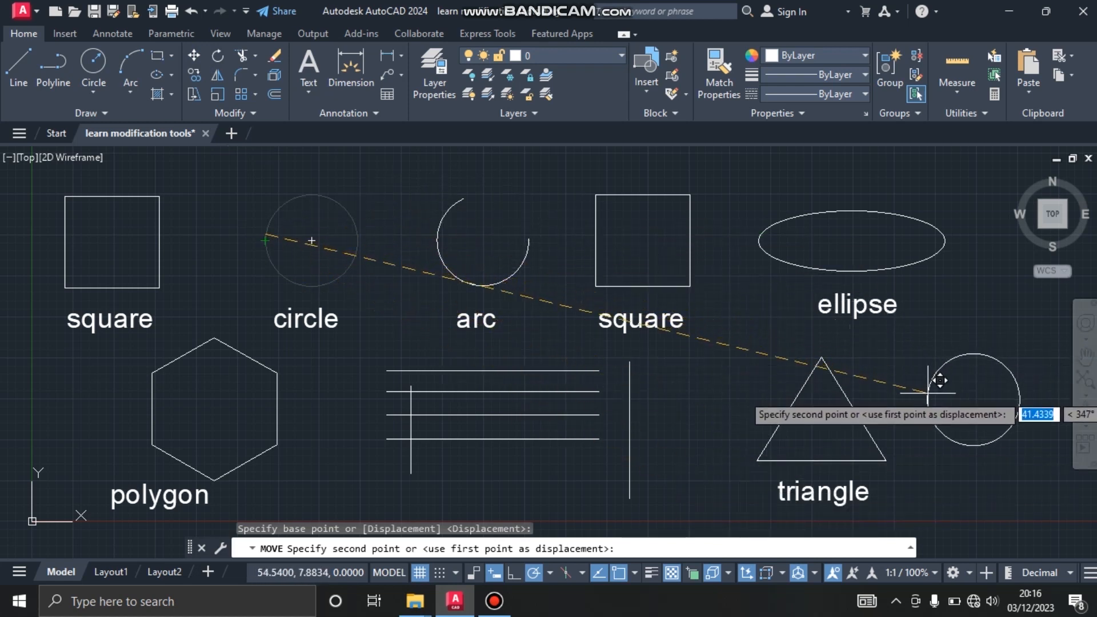
click(932, 405)
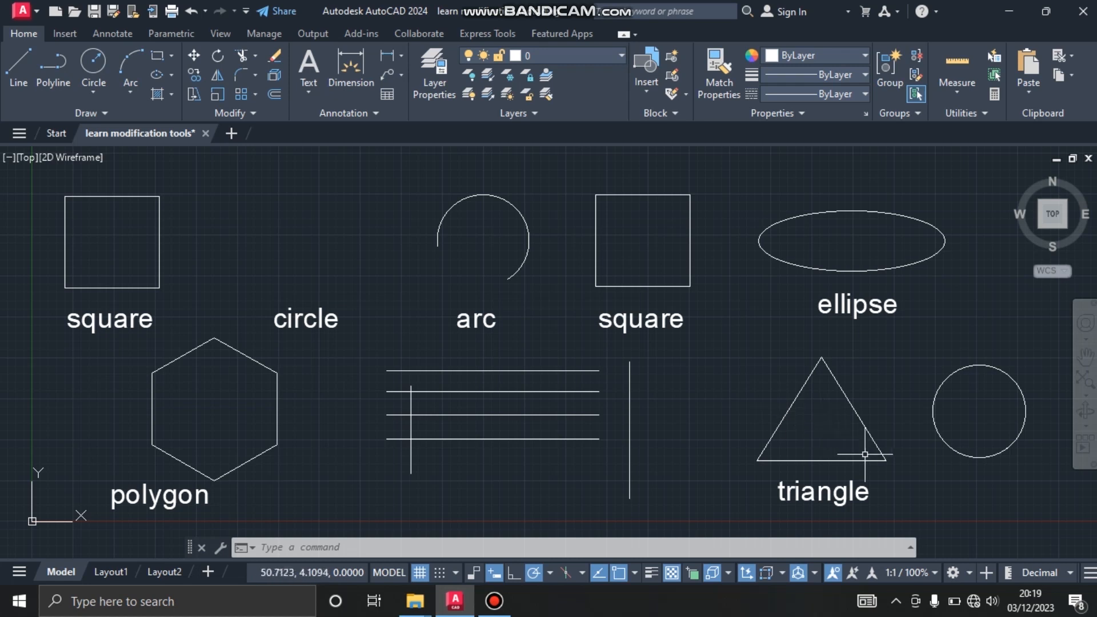
Rotate the triangle about a base point near its centre to a freehand angle so it points obliquely
click(889, 467)
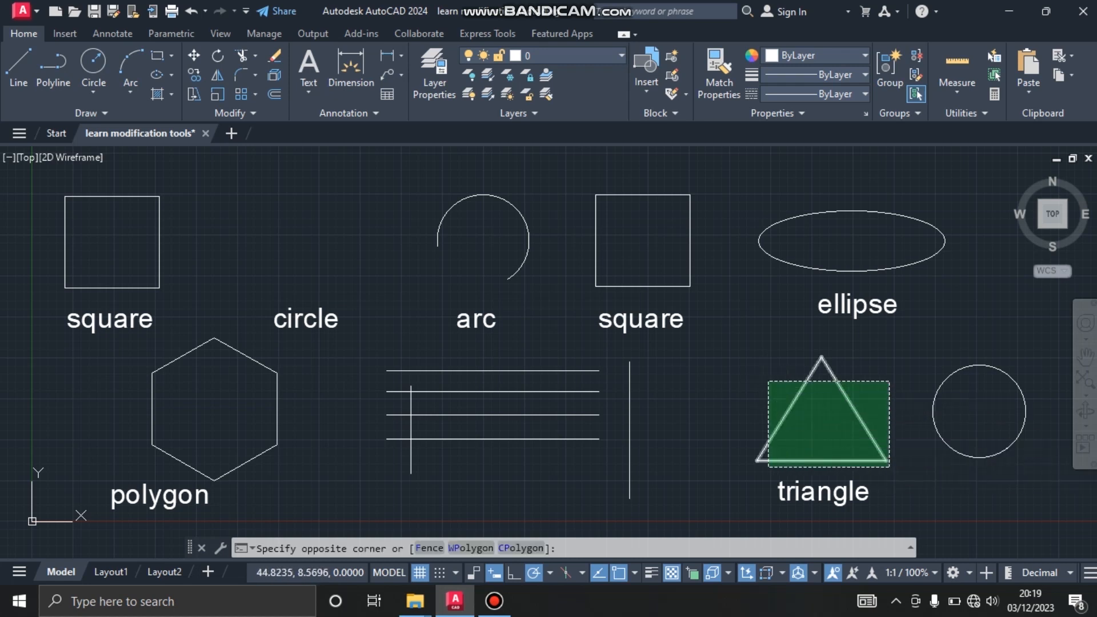
click(769, 381)
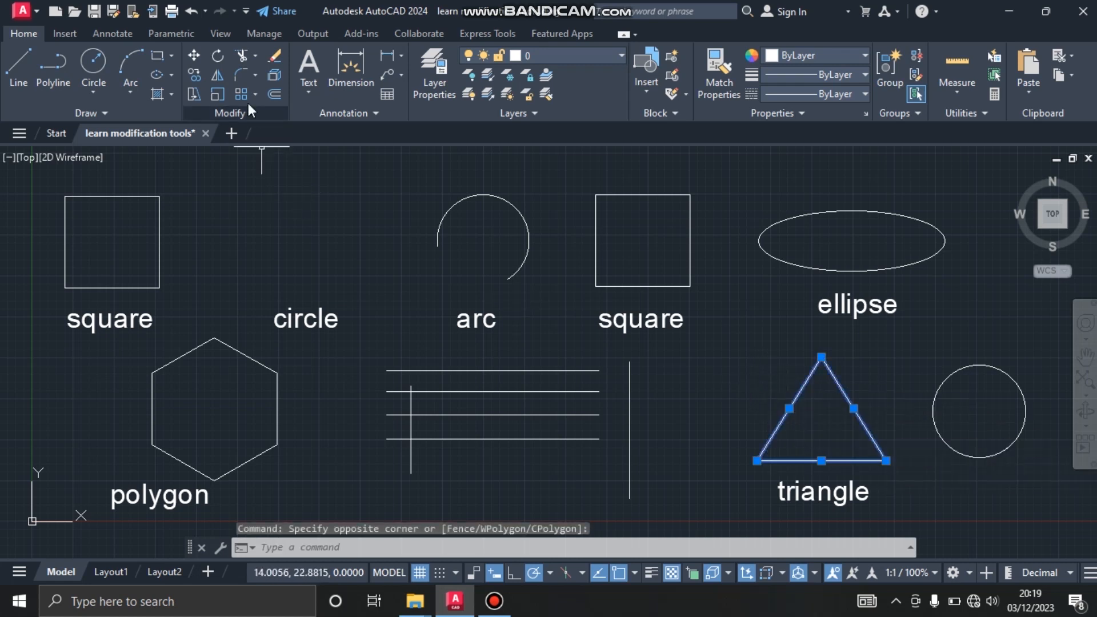
click(220, 59)
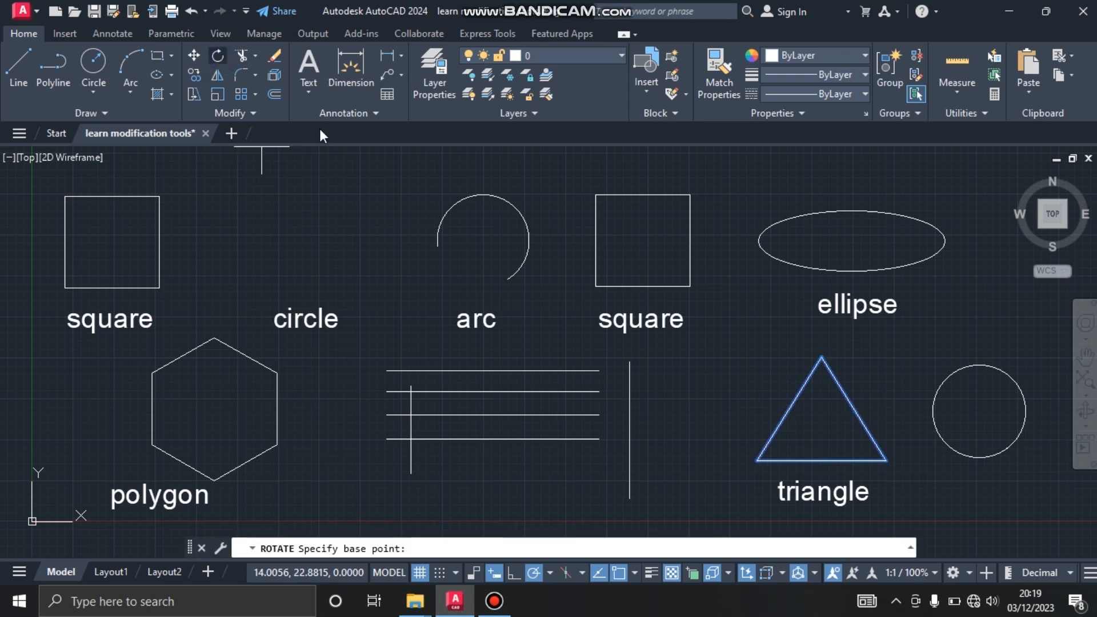
click(819, 418)
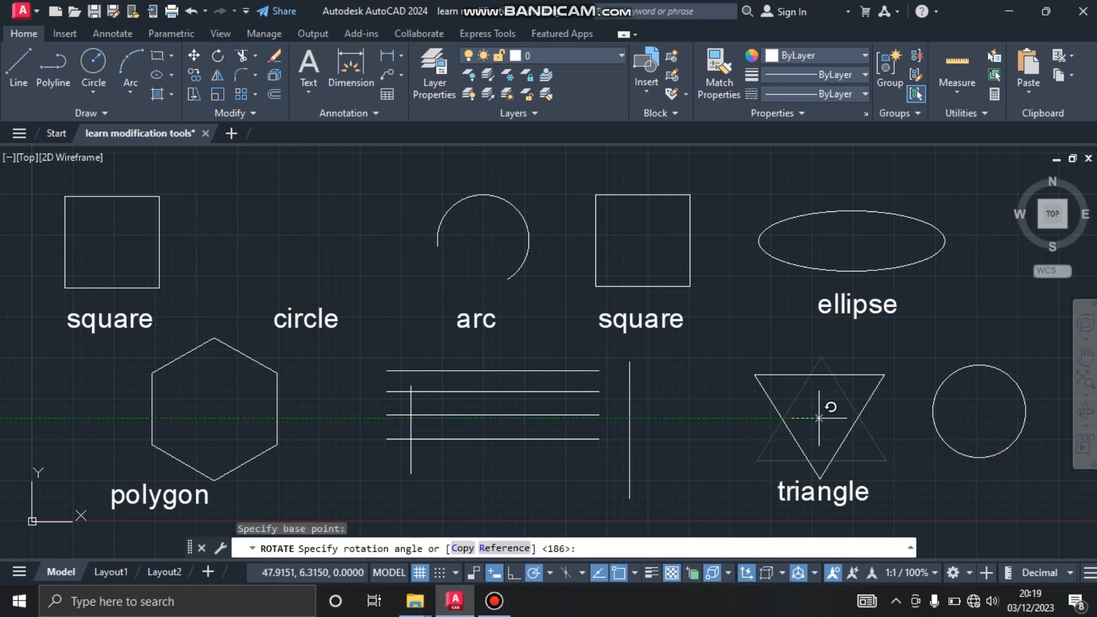
click(787, 444)
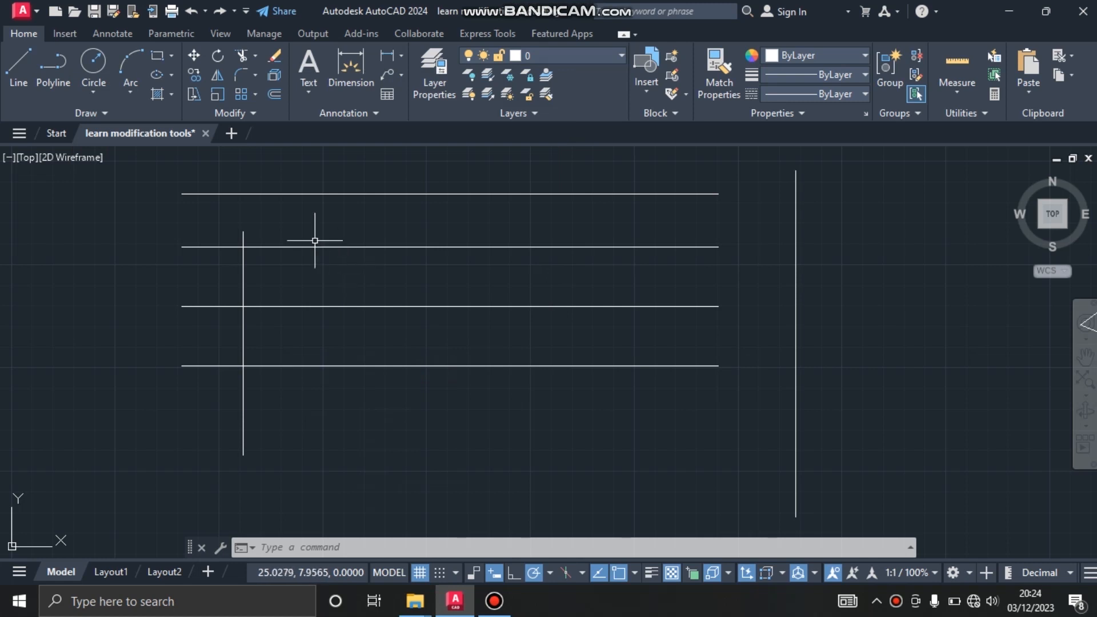
Trim the second horizontal line left of the crossing vertical line and the third horizontal line right of it
click(255, 56)
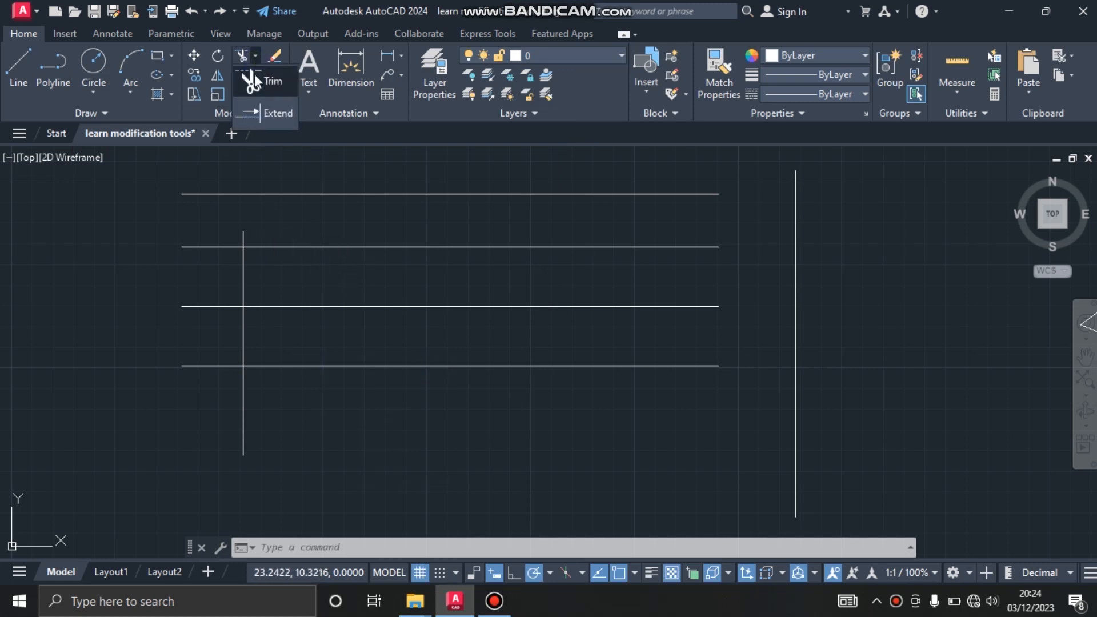
click(262, 80)
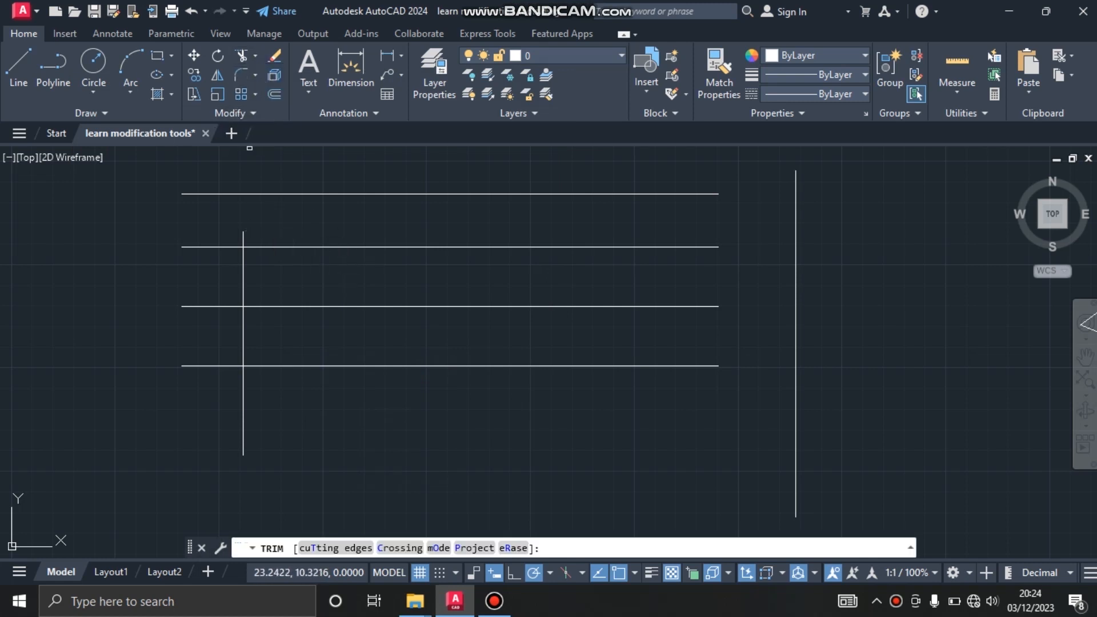
click(192, 246)
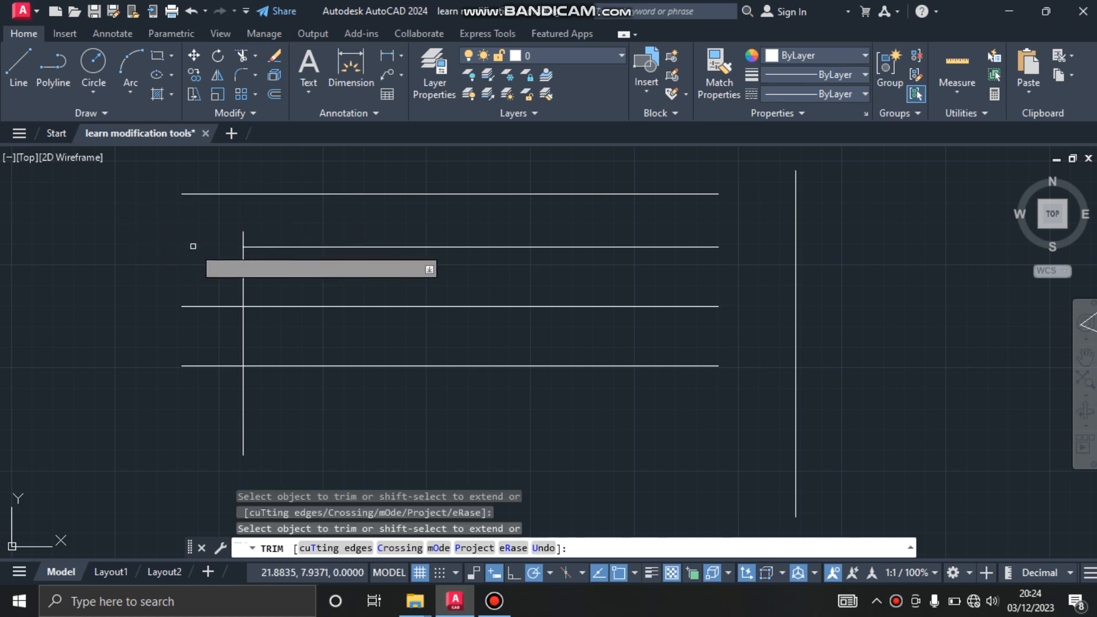
click(276, 305)
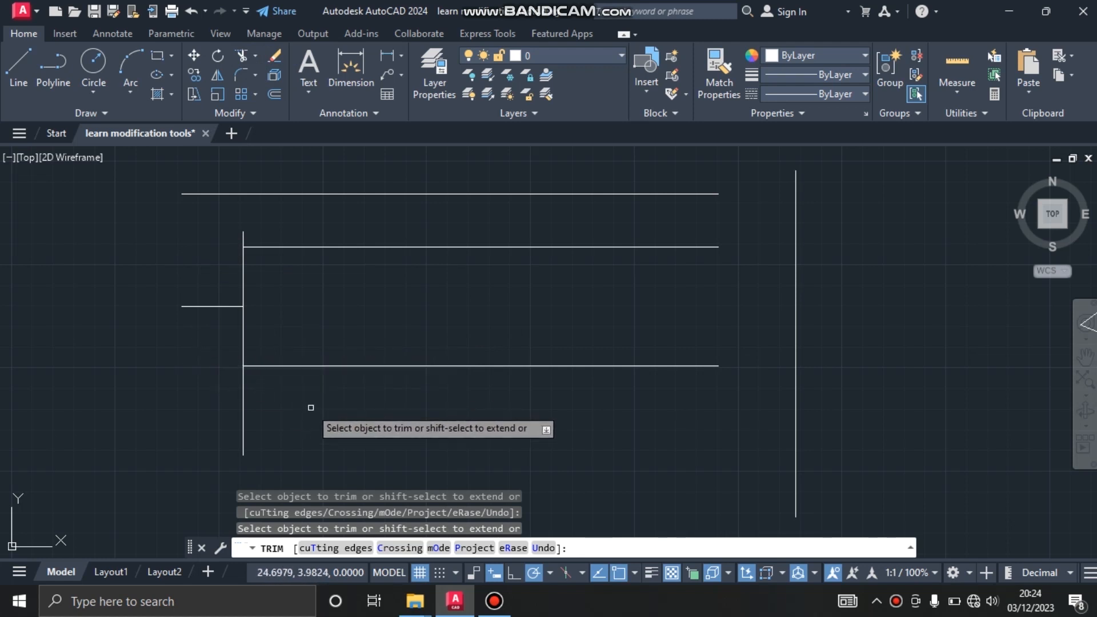
key(Escape)
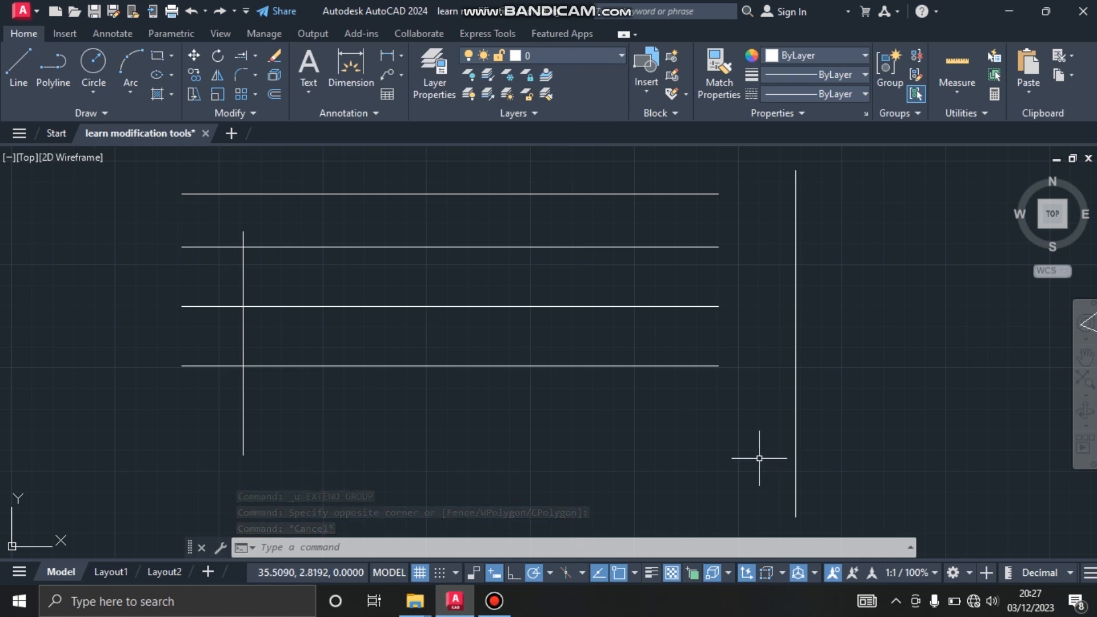
click(718, 437)
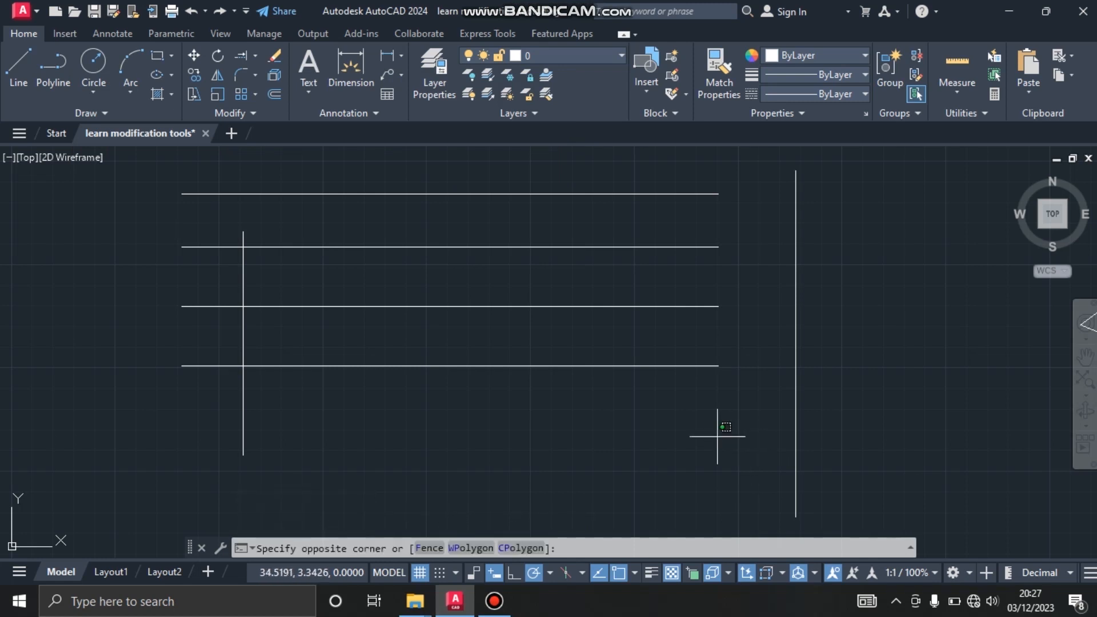
click(659, 218)
key(Escape)
click(955, 401)
click(787, 361)
key(Escape)
Extend the three lower horizontal lines to the separate vertical line on their right using Extend
click(843, 393)
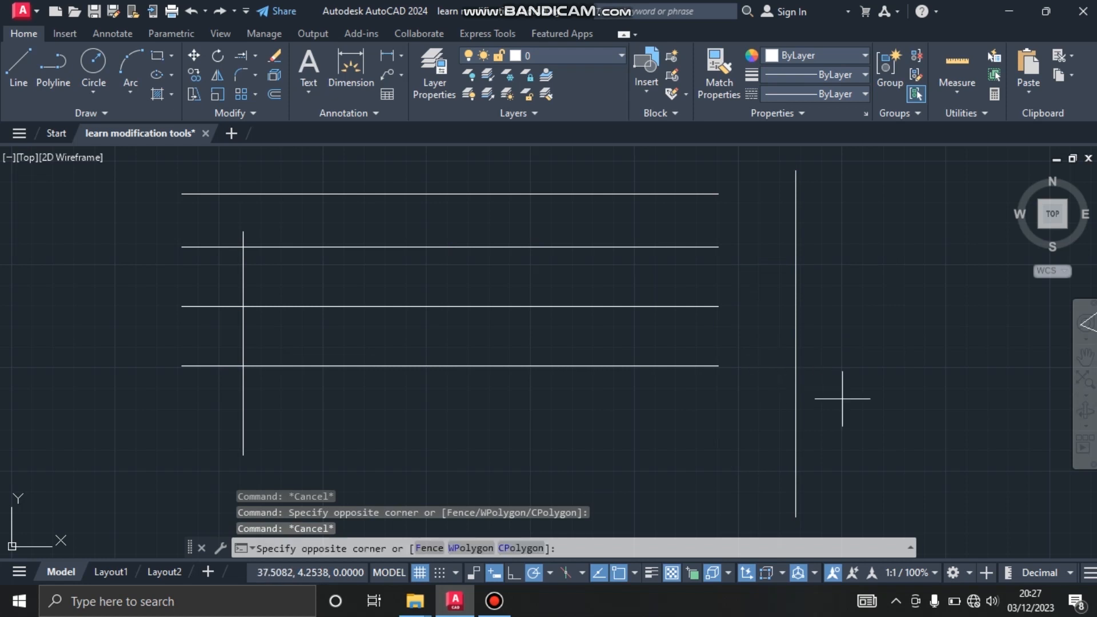
click(789, 348)
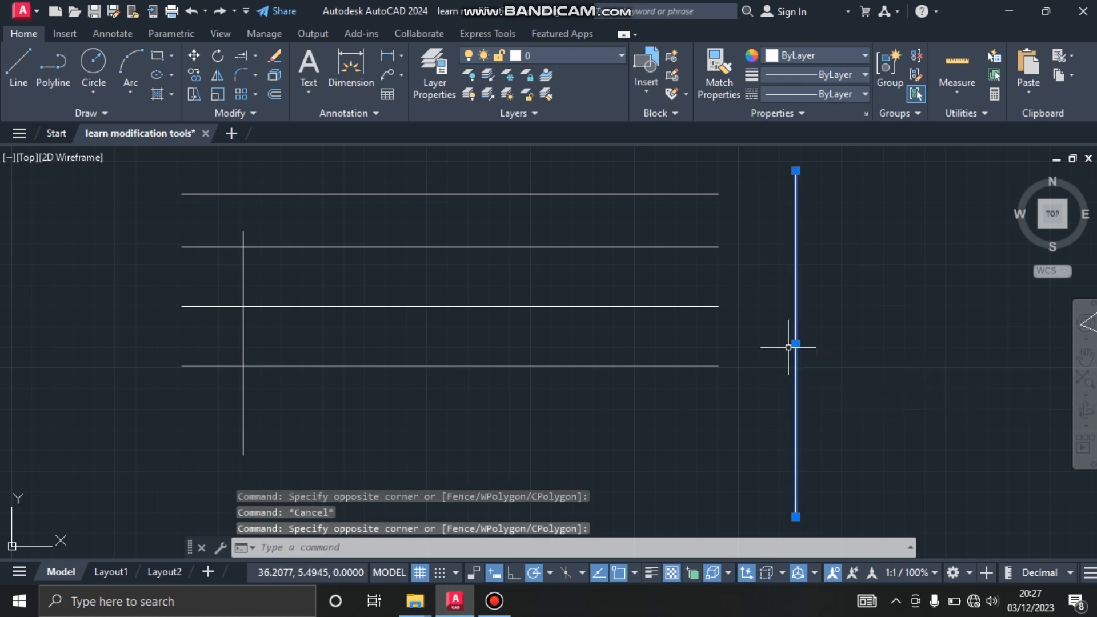
click(255, 56)
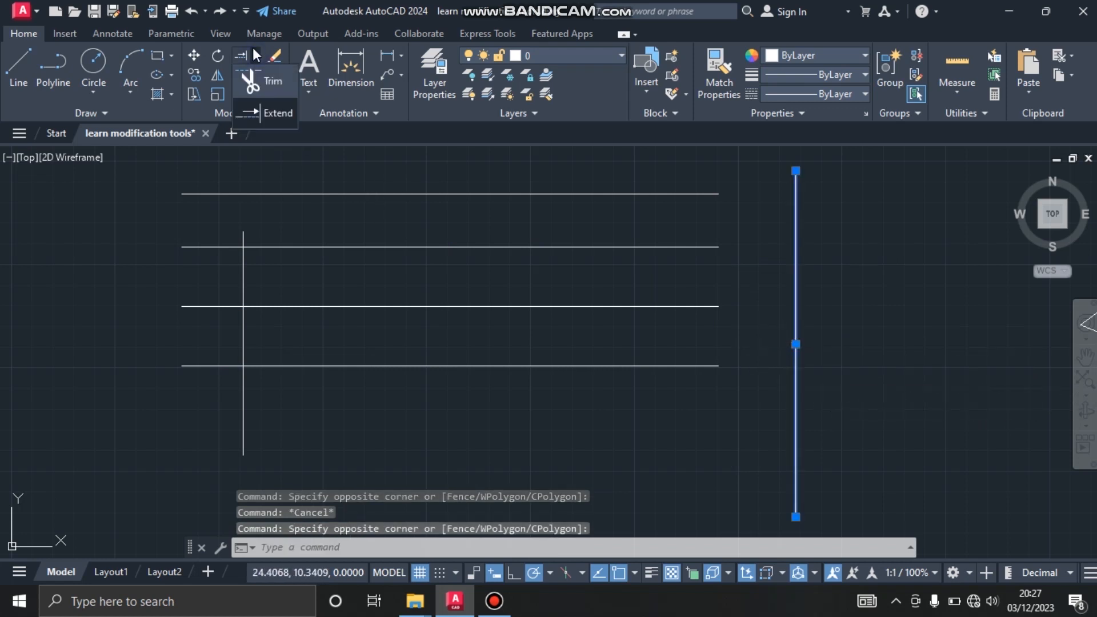
click(276, 110)
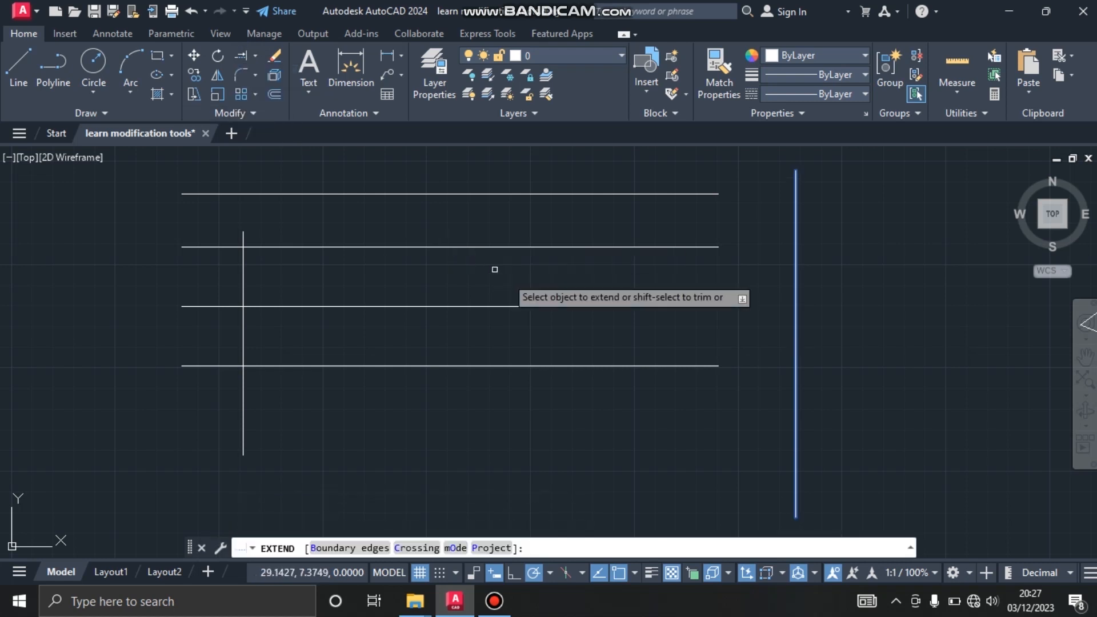
click(607, 366)
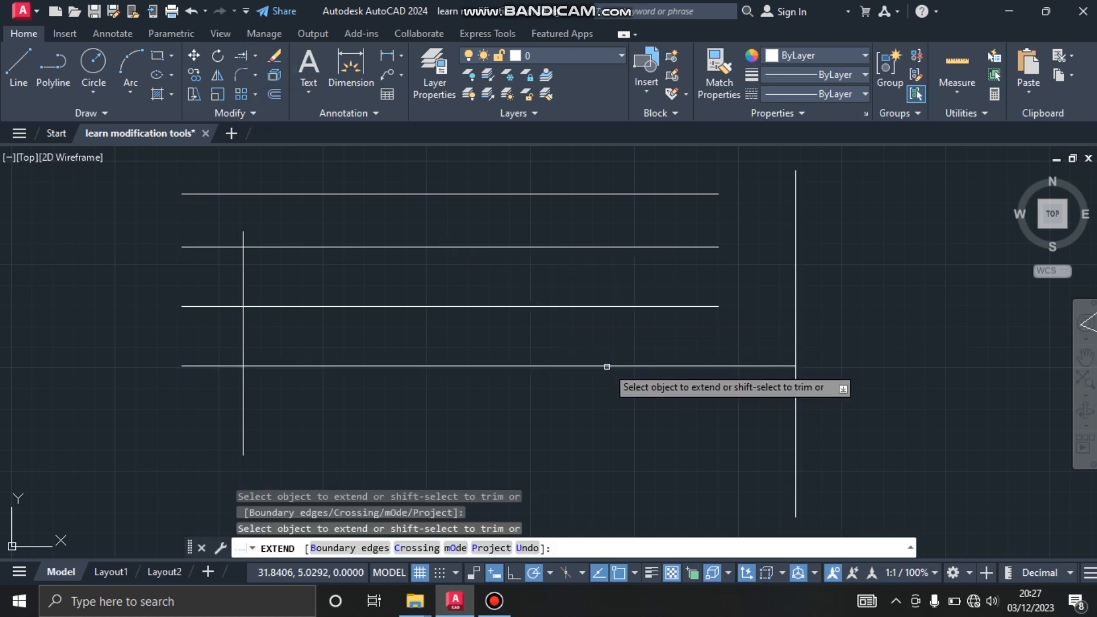
click(633, 307)
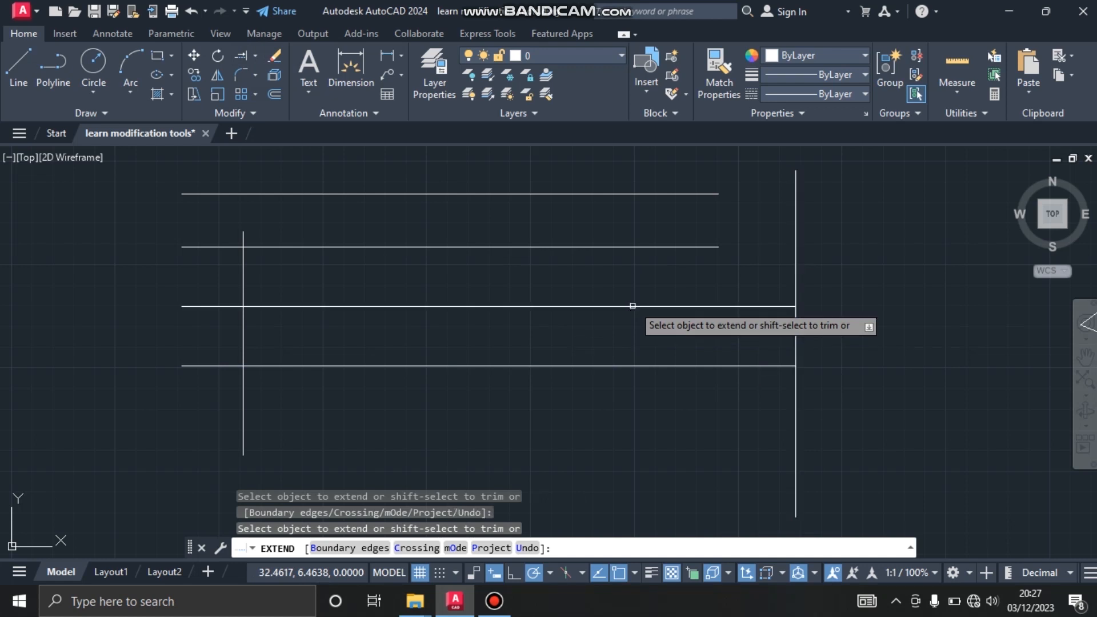
click(646, 247)
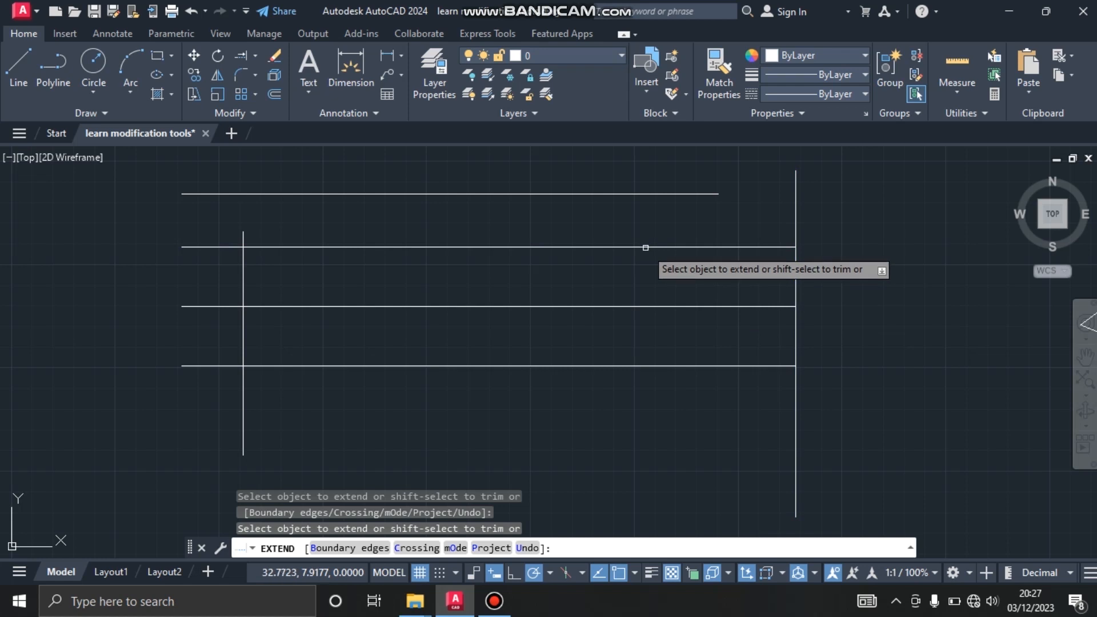
key(Escape)
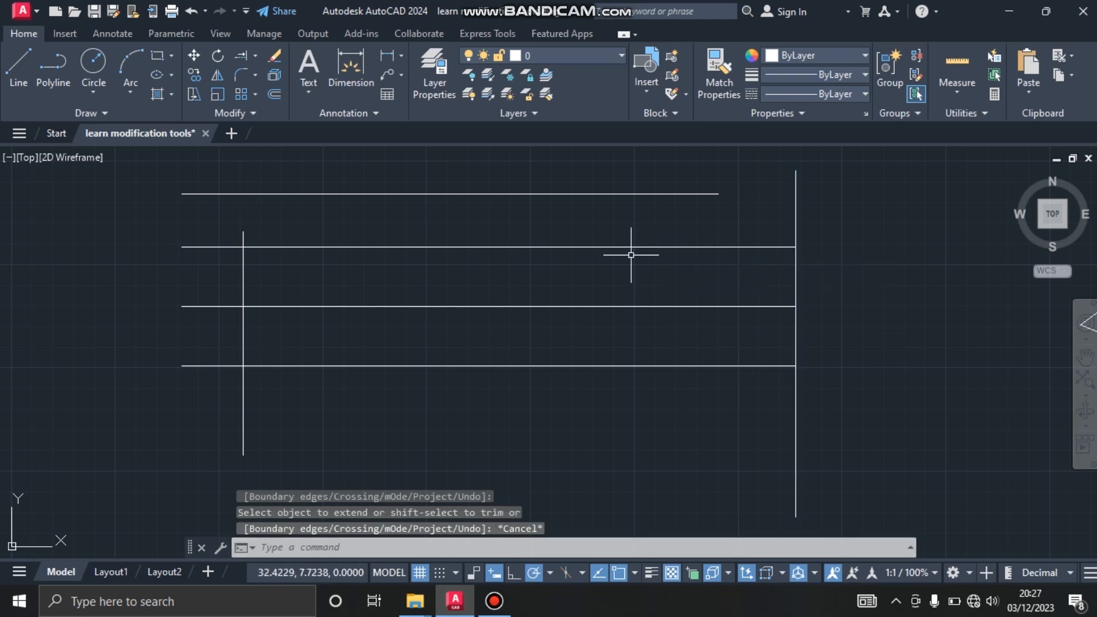
Stretch the top horizontal line's right endpoint about 1.87 units horizontally to meet the right vertical line
click(617, 193)
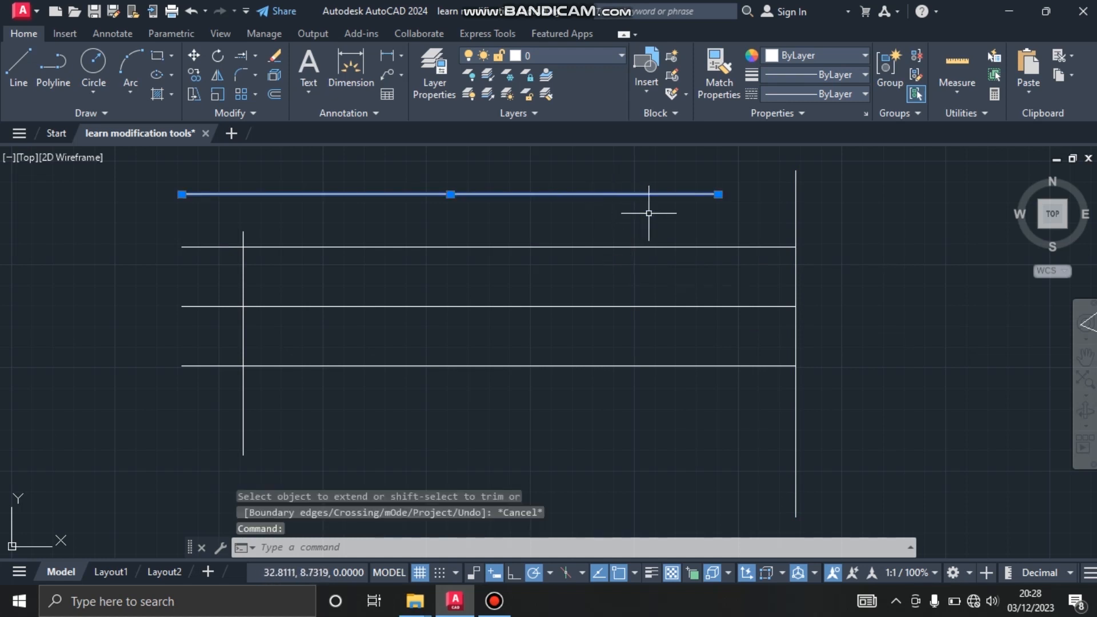
mouse_move(718, 195)
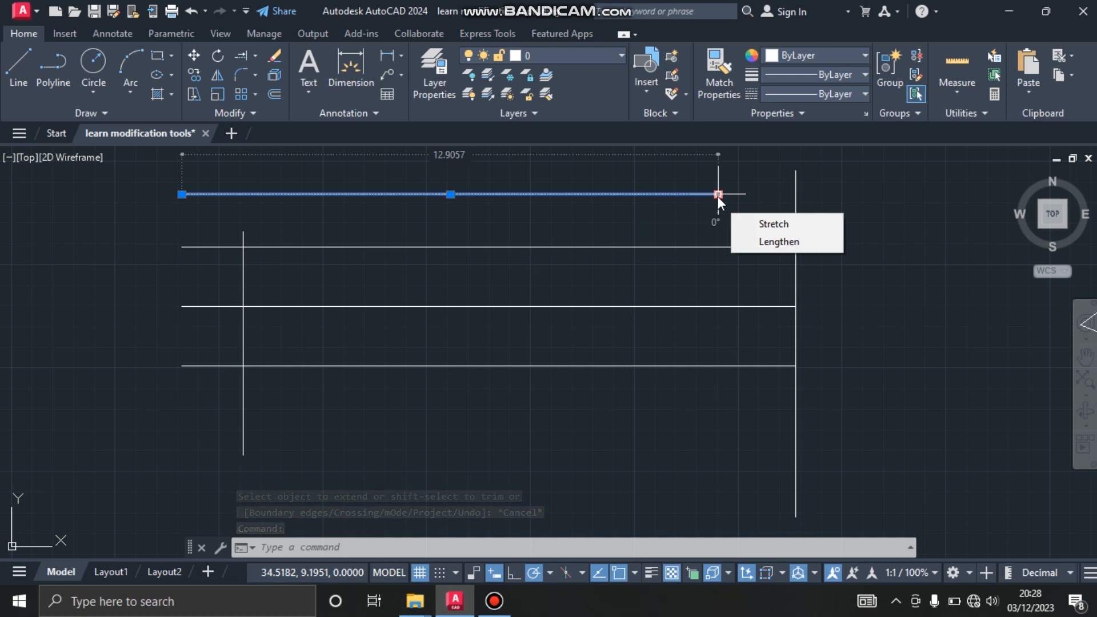
click(719, 195)
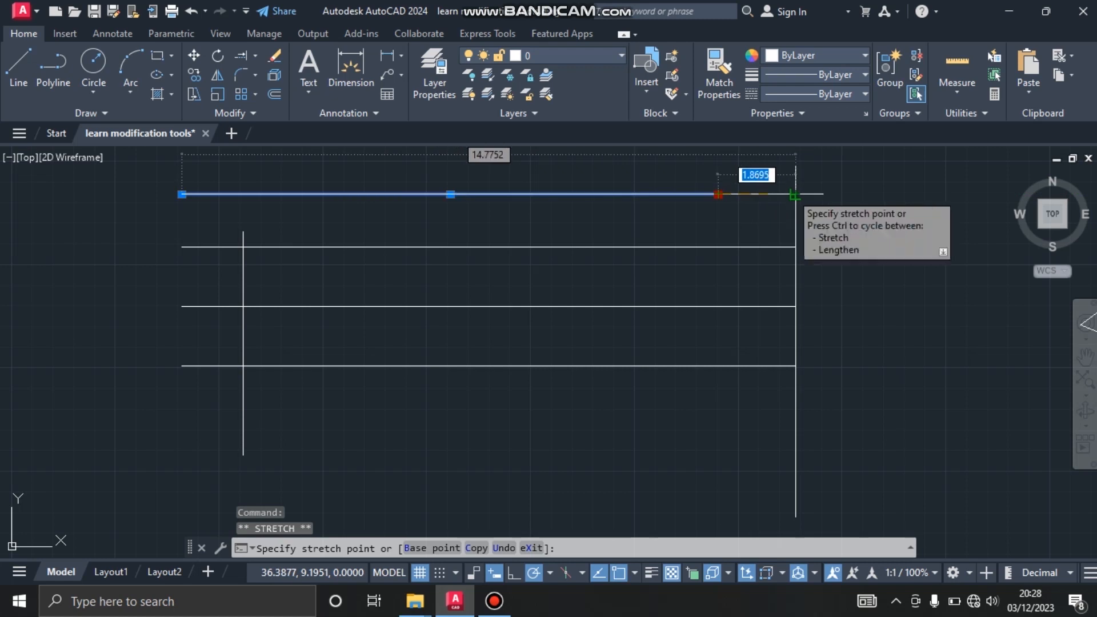
click(796, 195)
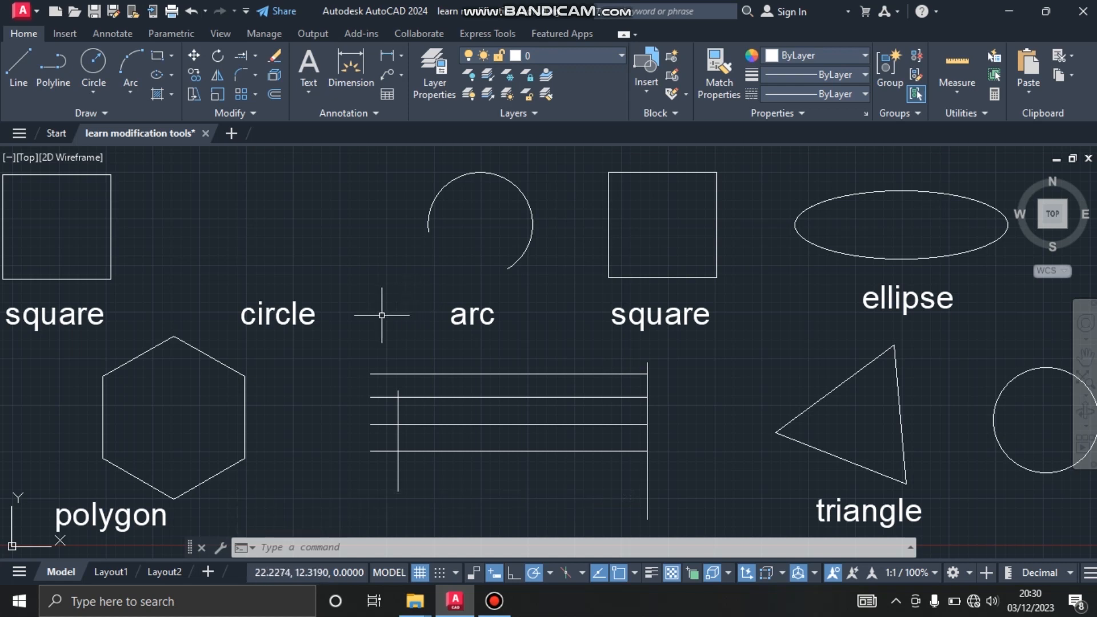
Erase the "circle" label and the whole group of horizontal and vertical lines
click(312, 313)
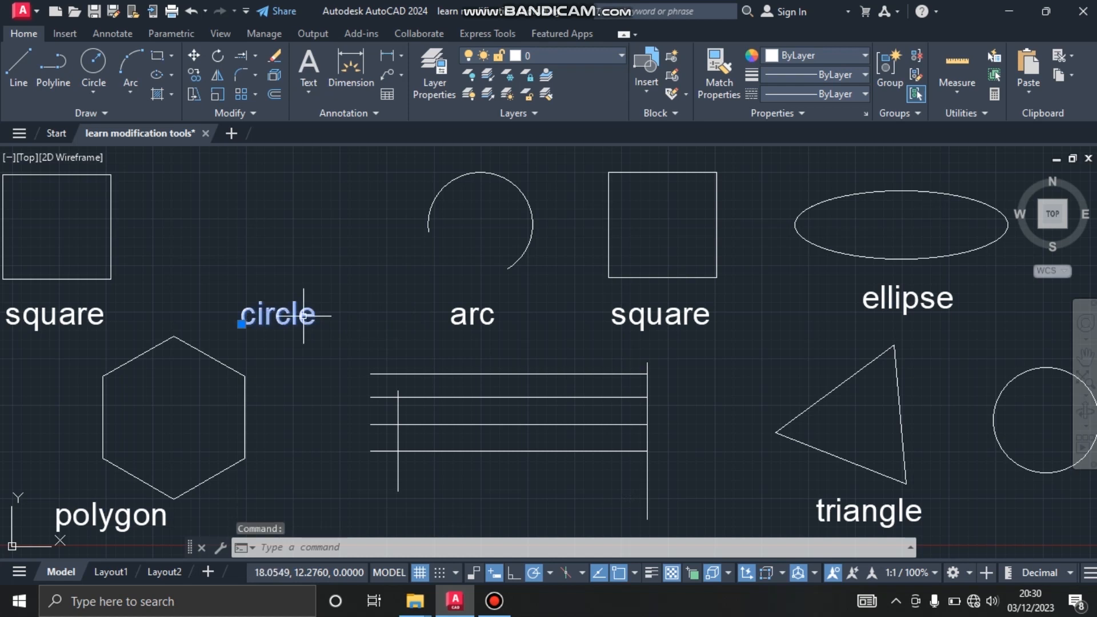
click(273, 55)
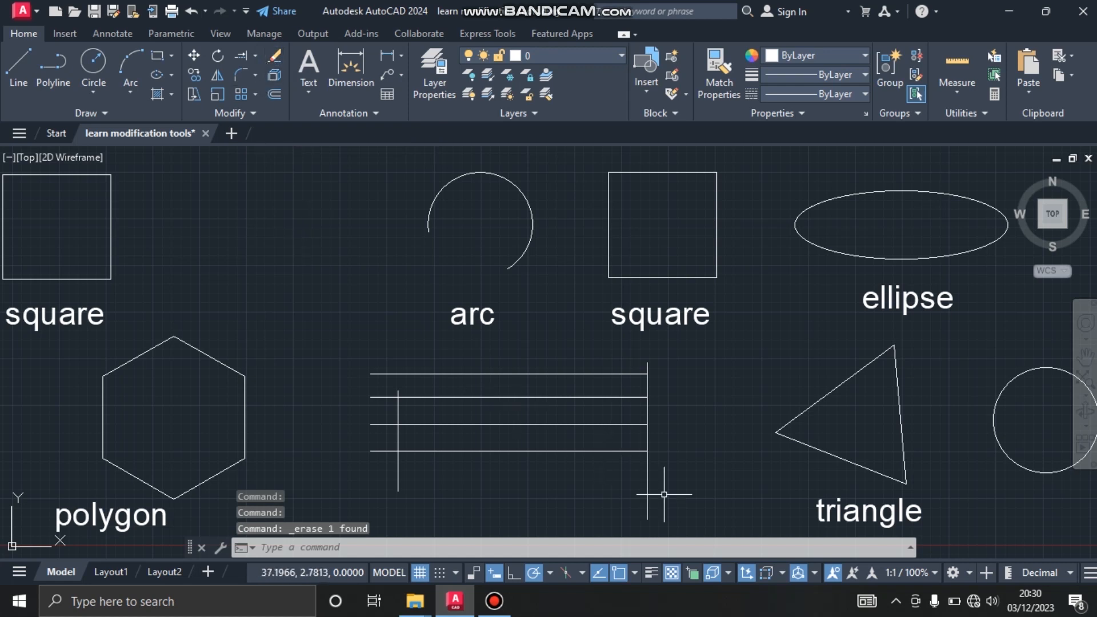
click(679, 502)
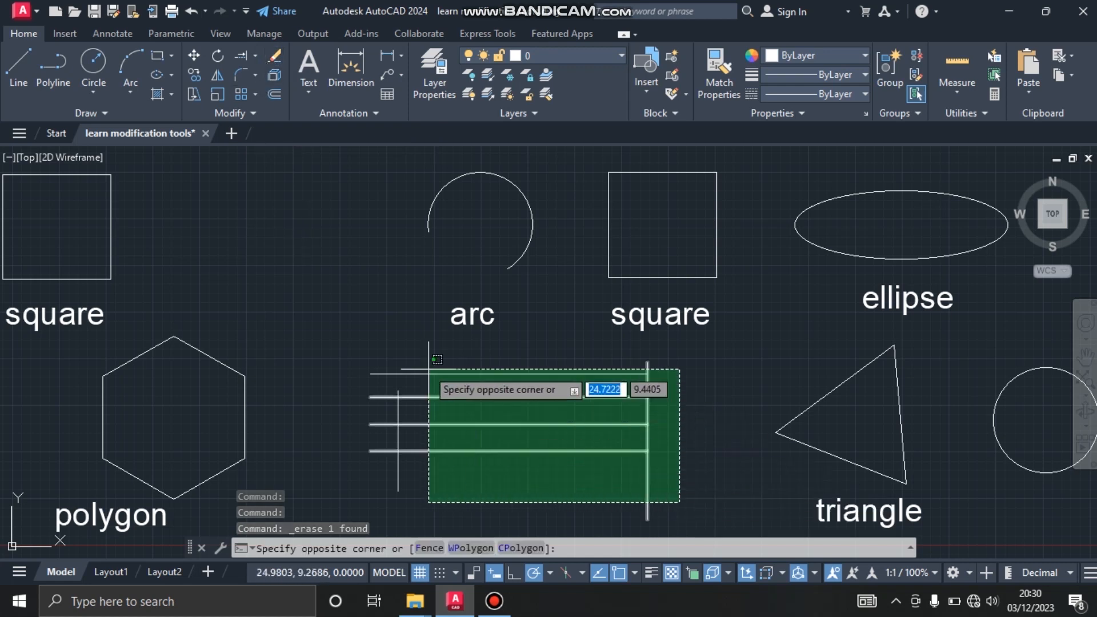
click(399, 363)
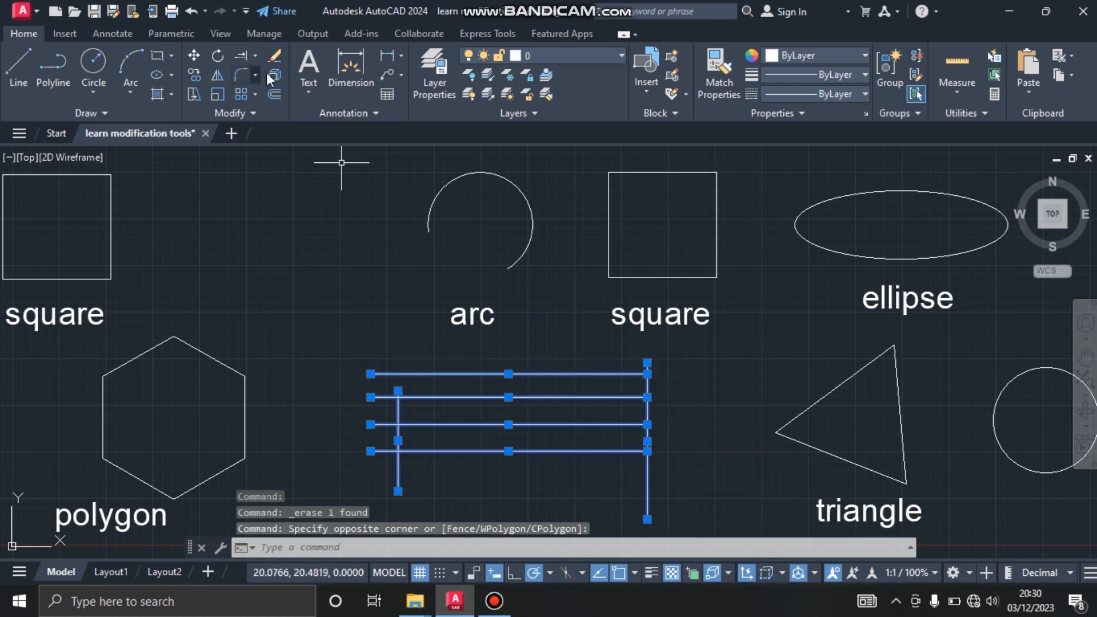
click(273, 57)
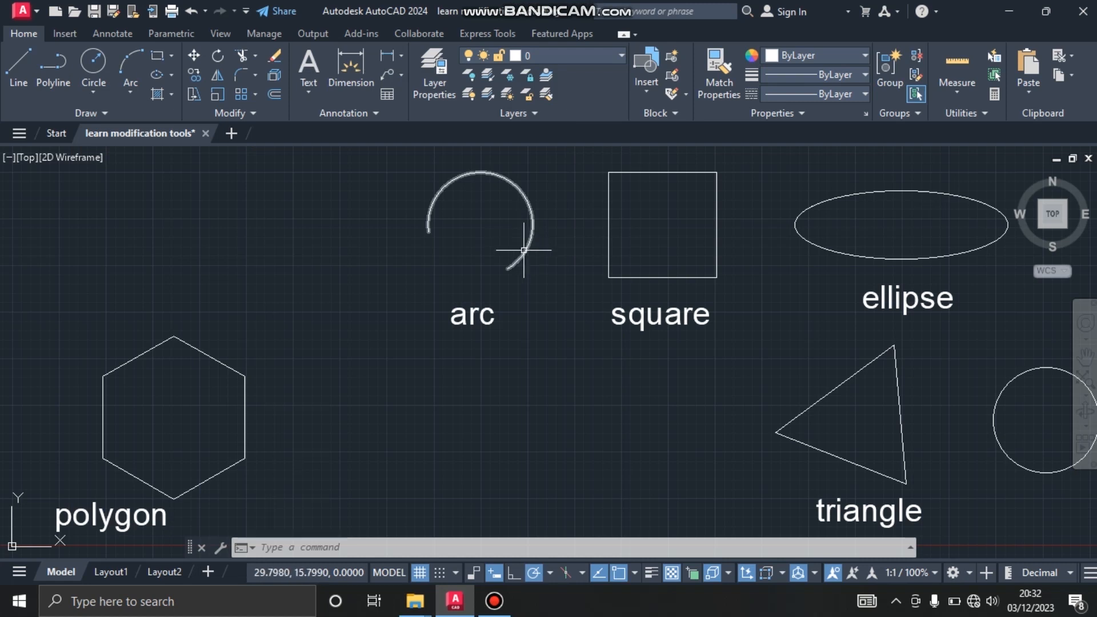
Copy the arc twice from its lower endpoint, placing one copy below and to its left and the other beneath the "arc" label
click(524, 250)
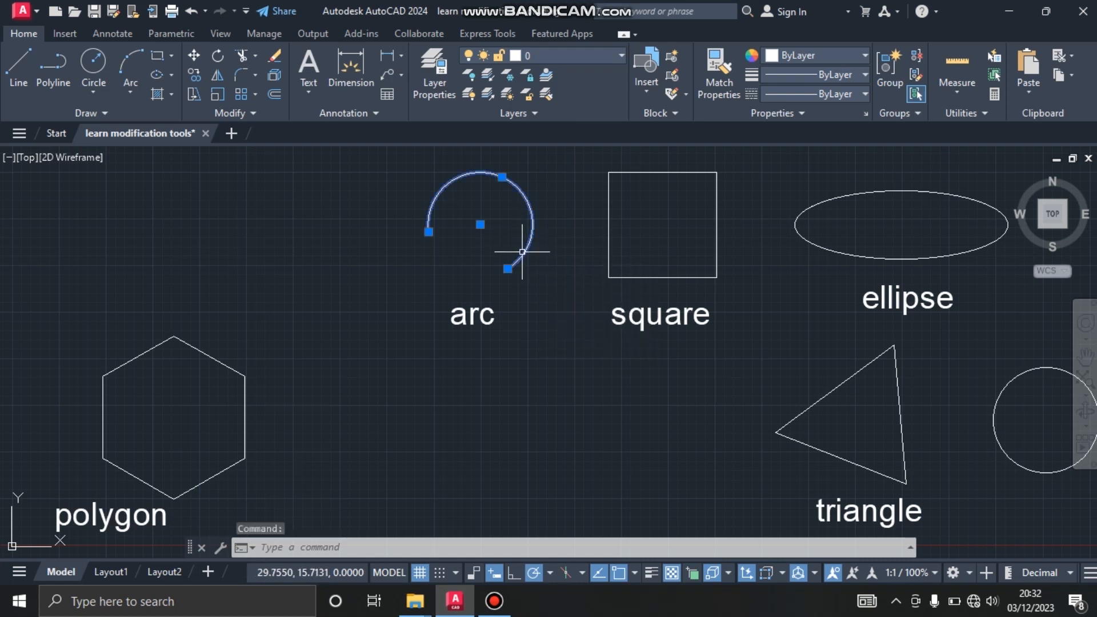
click(193, 76)
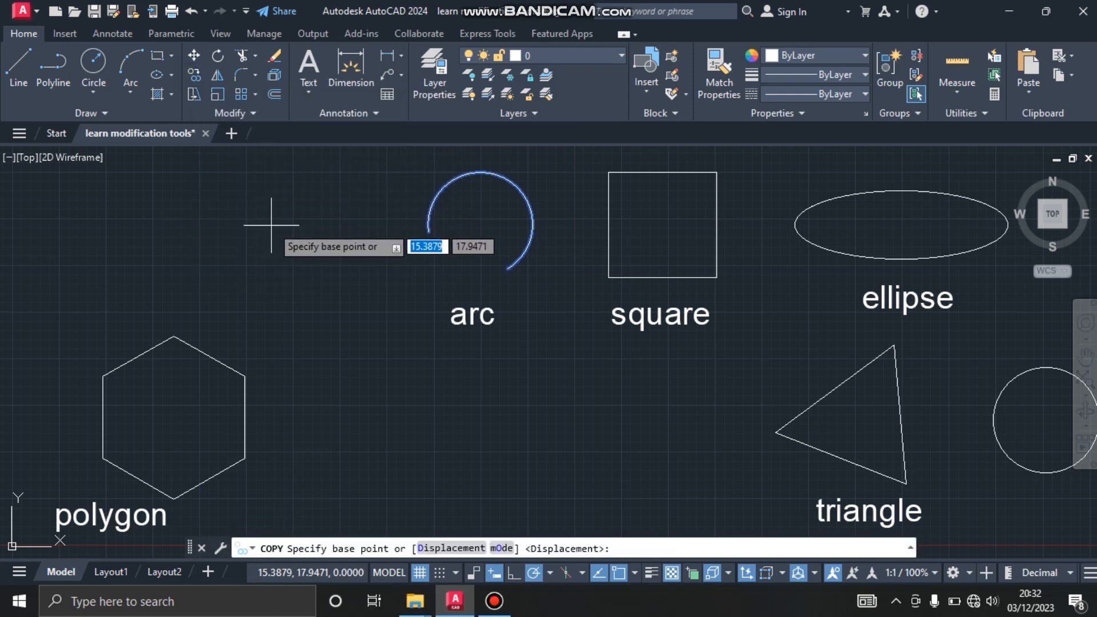
click(508, 268)
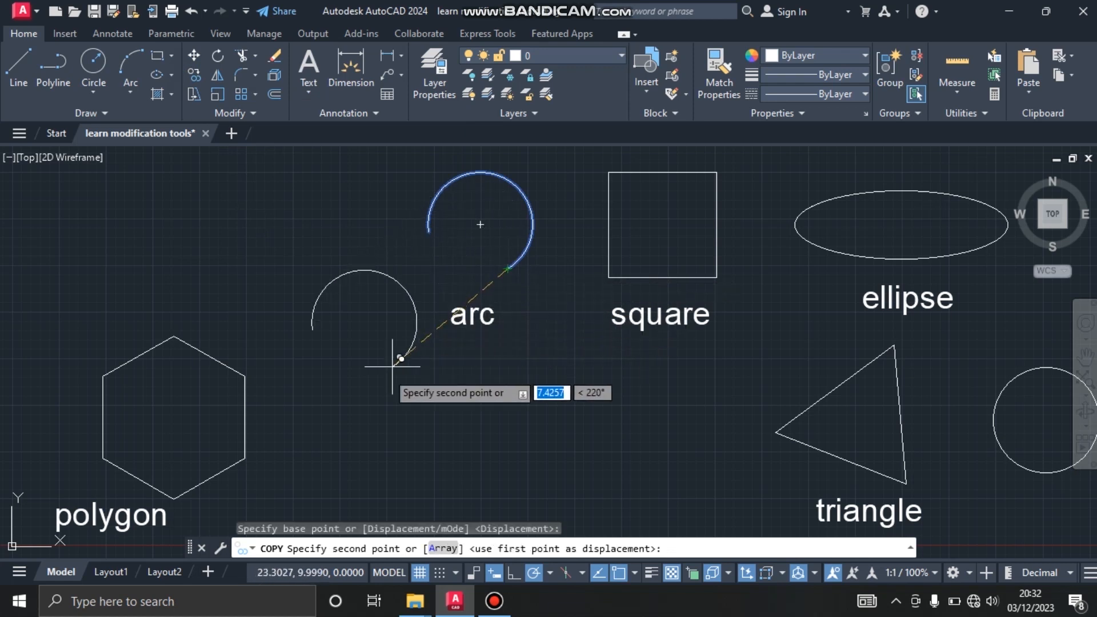
click(364, 451)
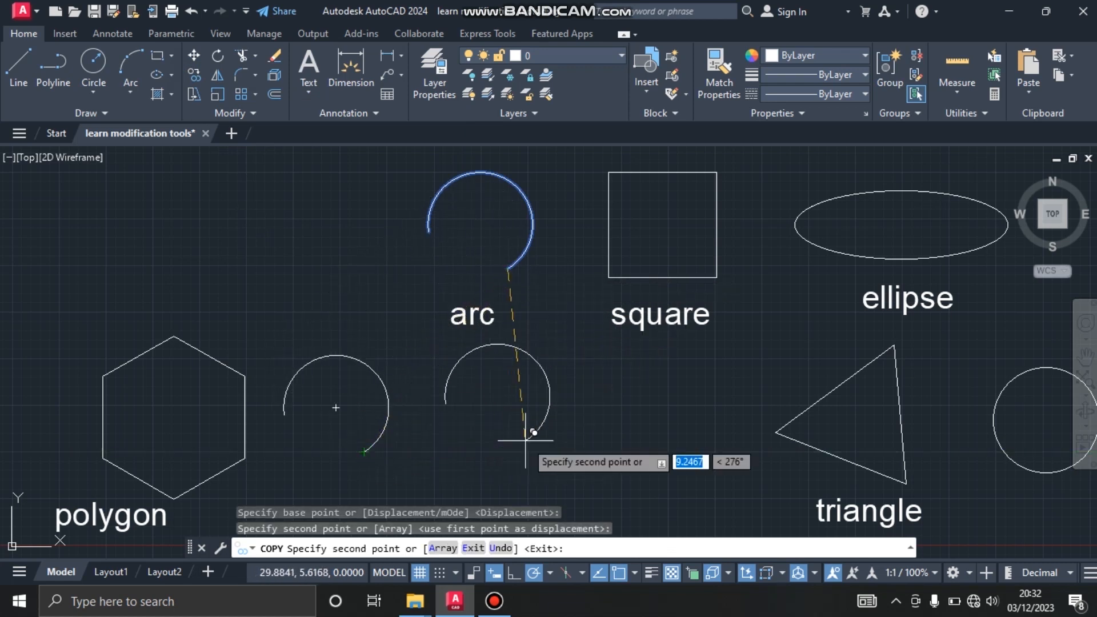
click(531, 439)
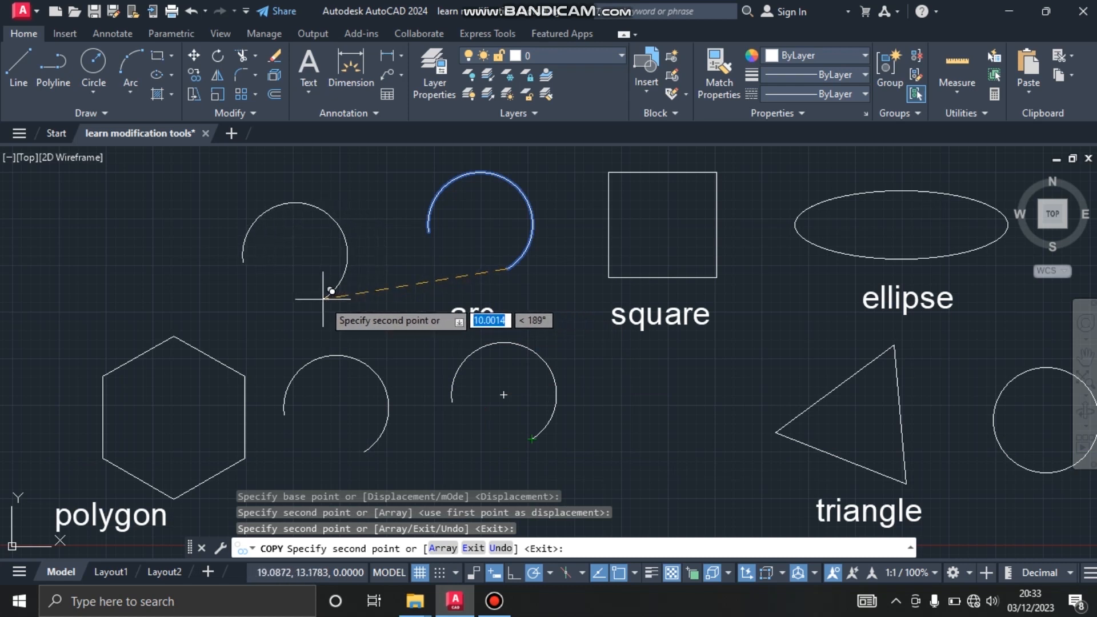
key(Escape)
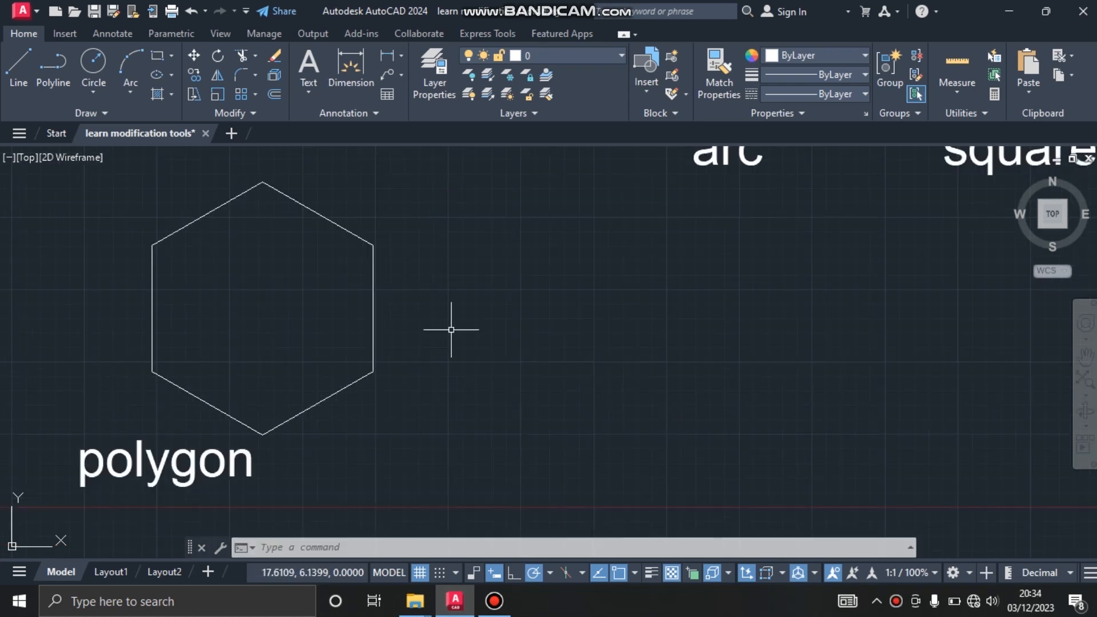
Mirror the hexagon across its right vertical edge and keep the source object
click(441, 405)
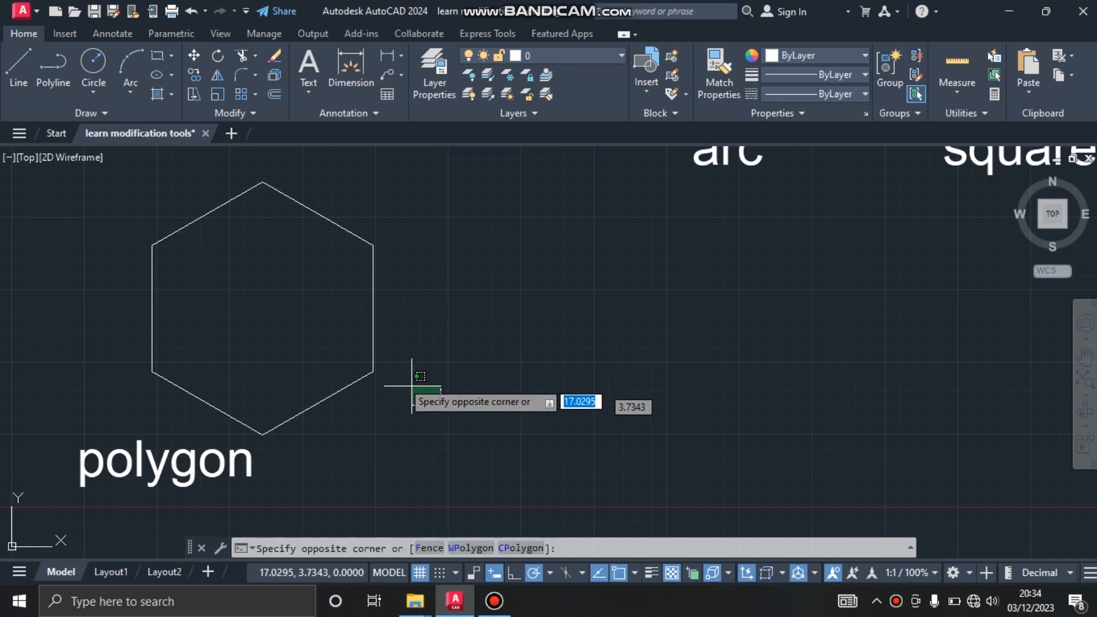
click(129, 197)
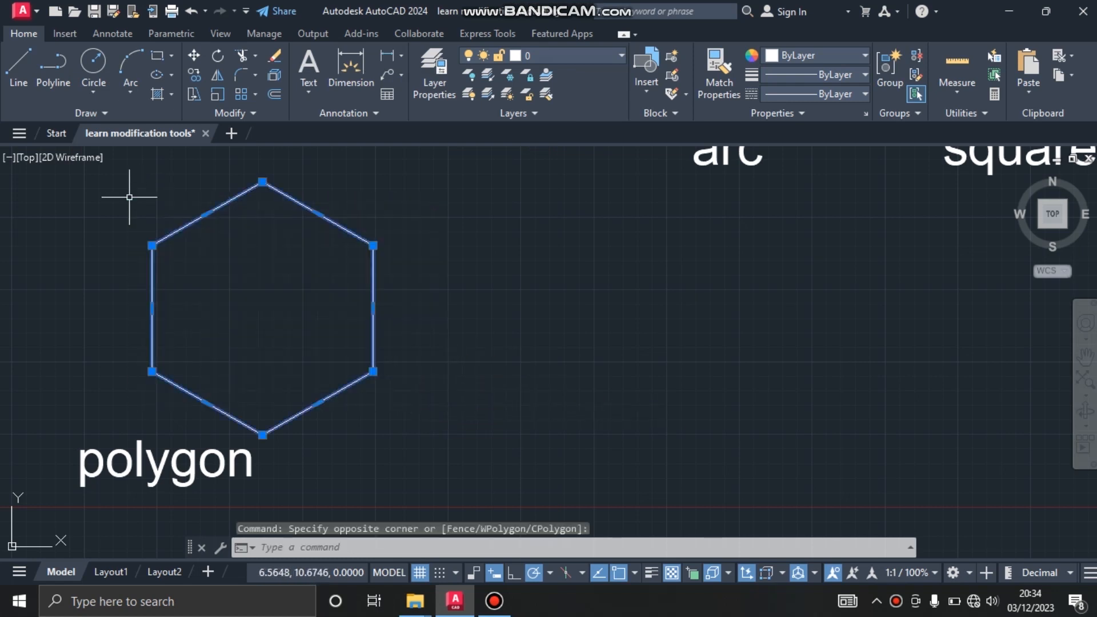
click(218, 73)
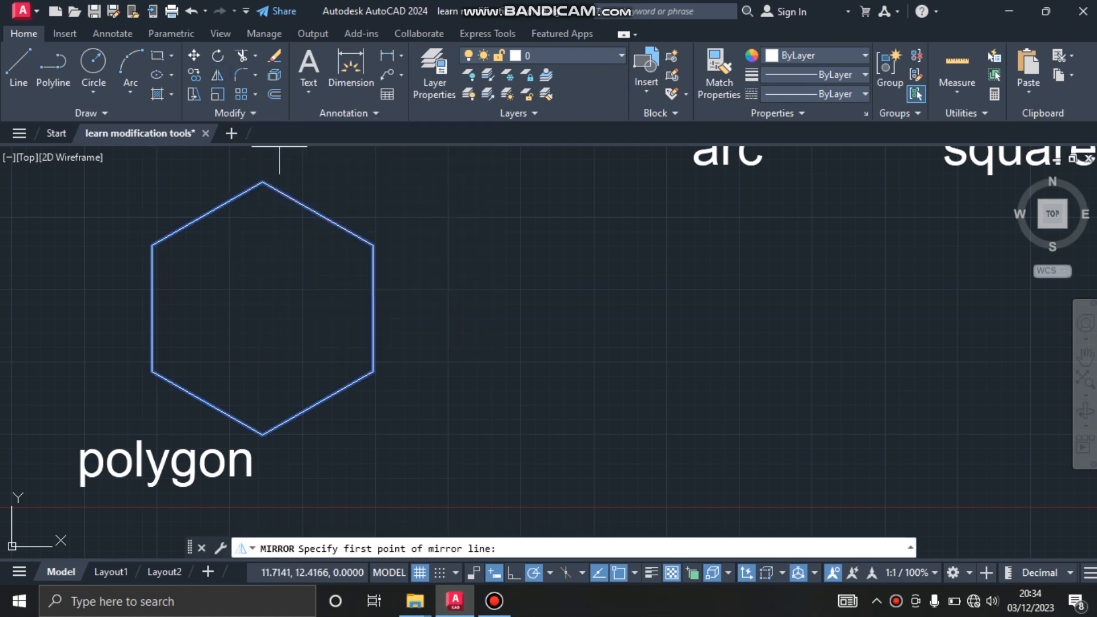
click(373, 373)
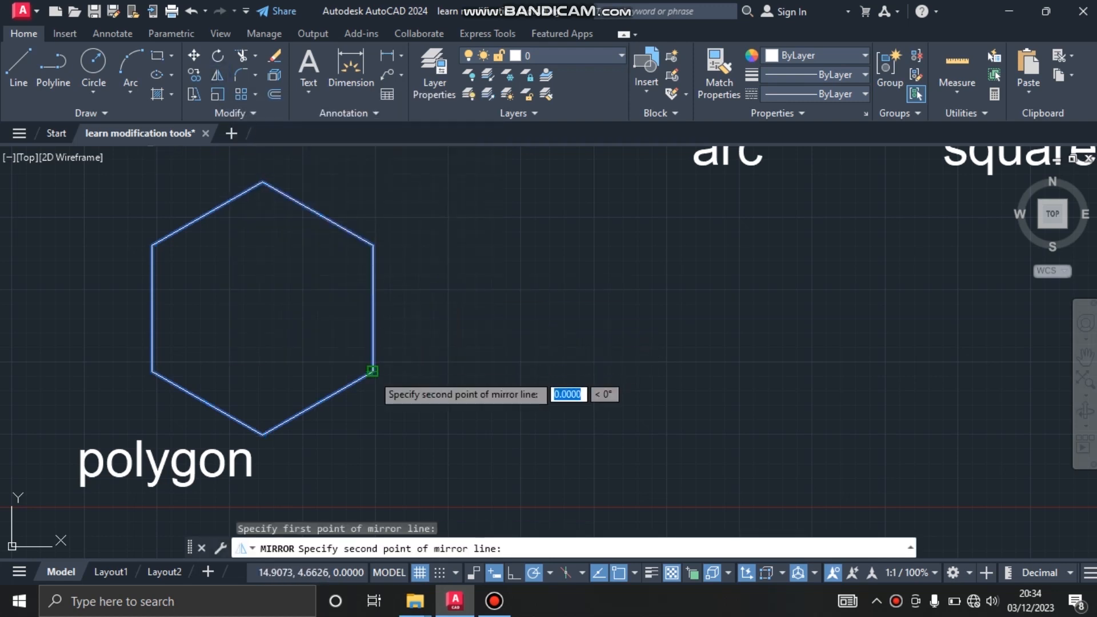
click(374, 438)
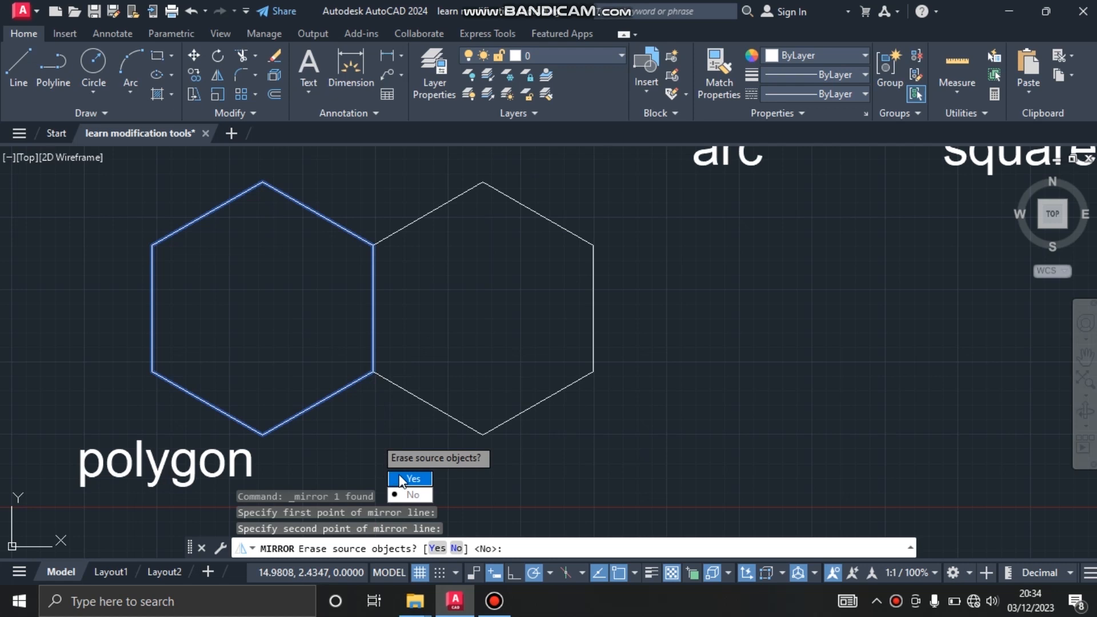
click(422, 494)
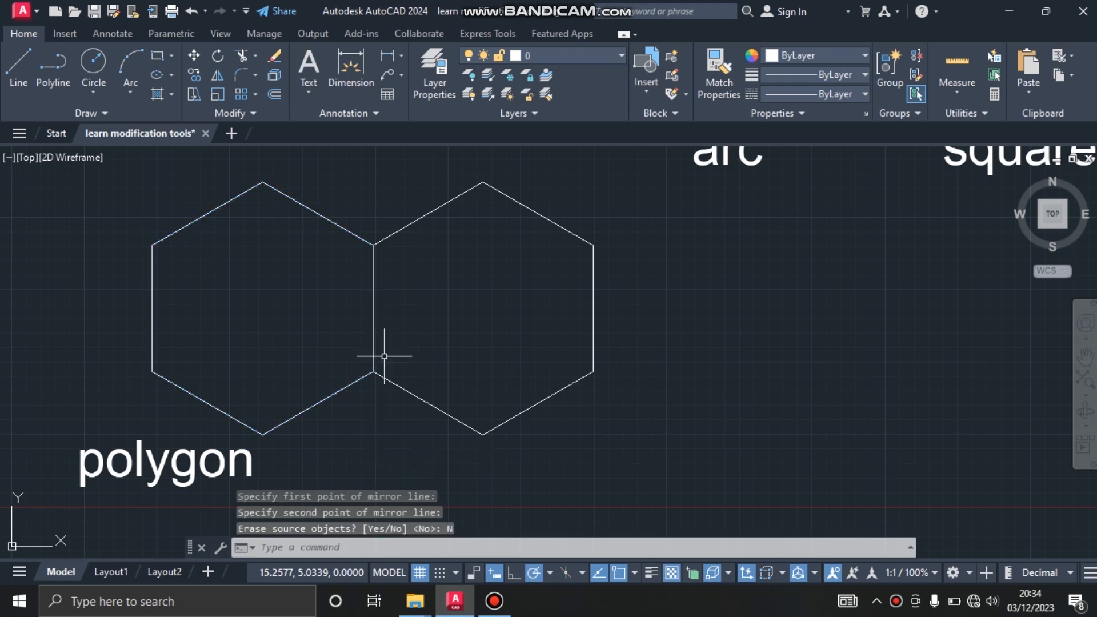
click(336, 225)
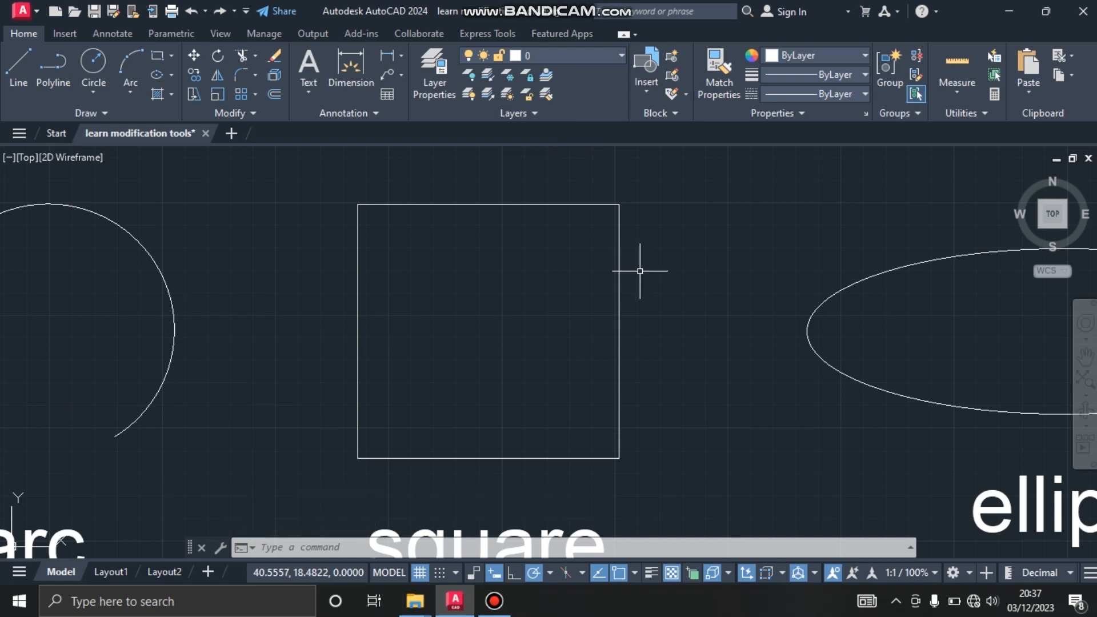
Fillet the square's upper-right corner with a radius of 1, using its top and right sides
click(255, 76)
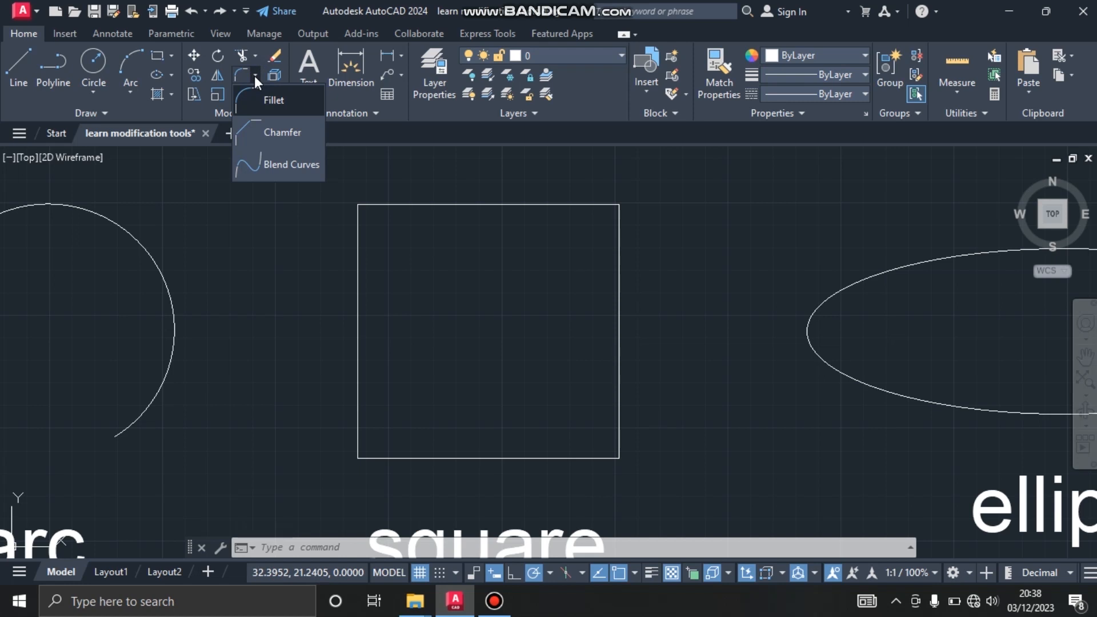
click(266, 104)
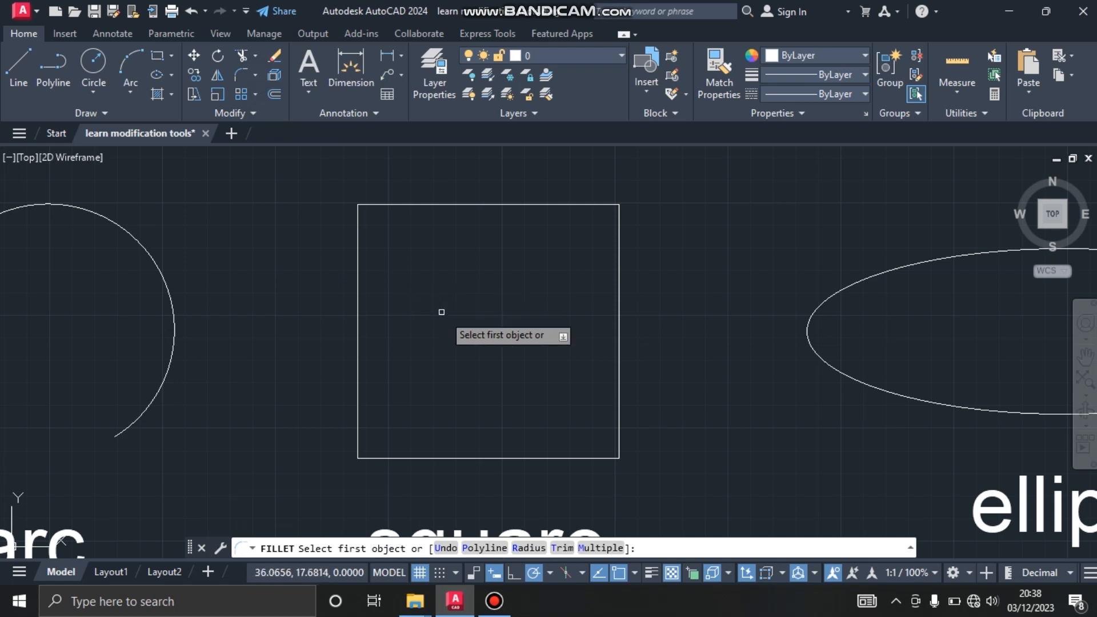
click(529, 548)
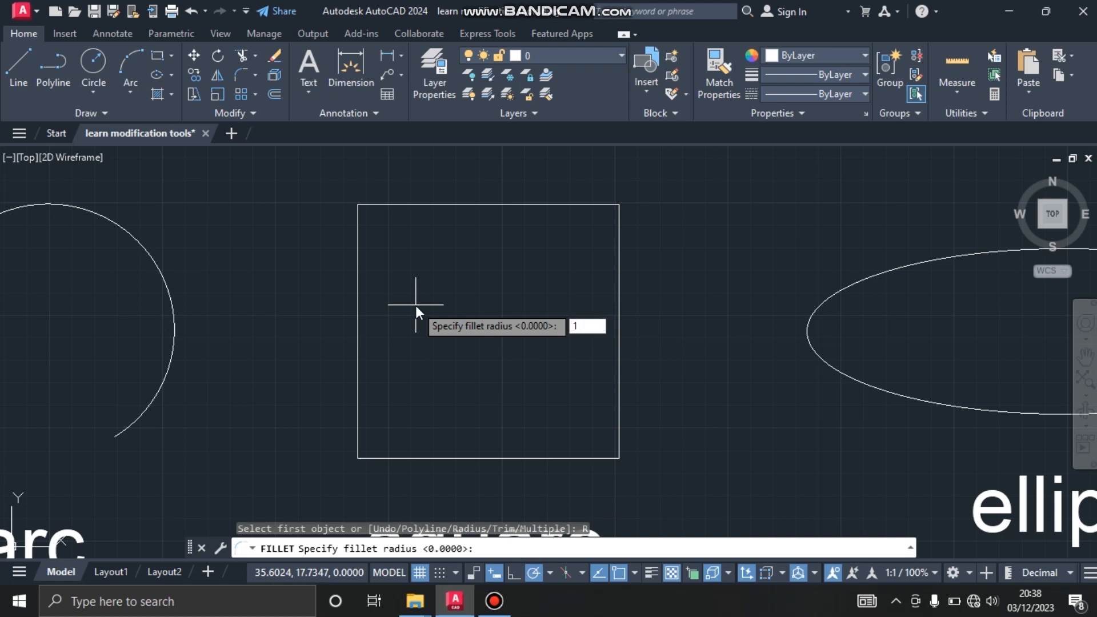
text(1)
key(Return)
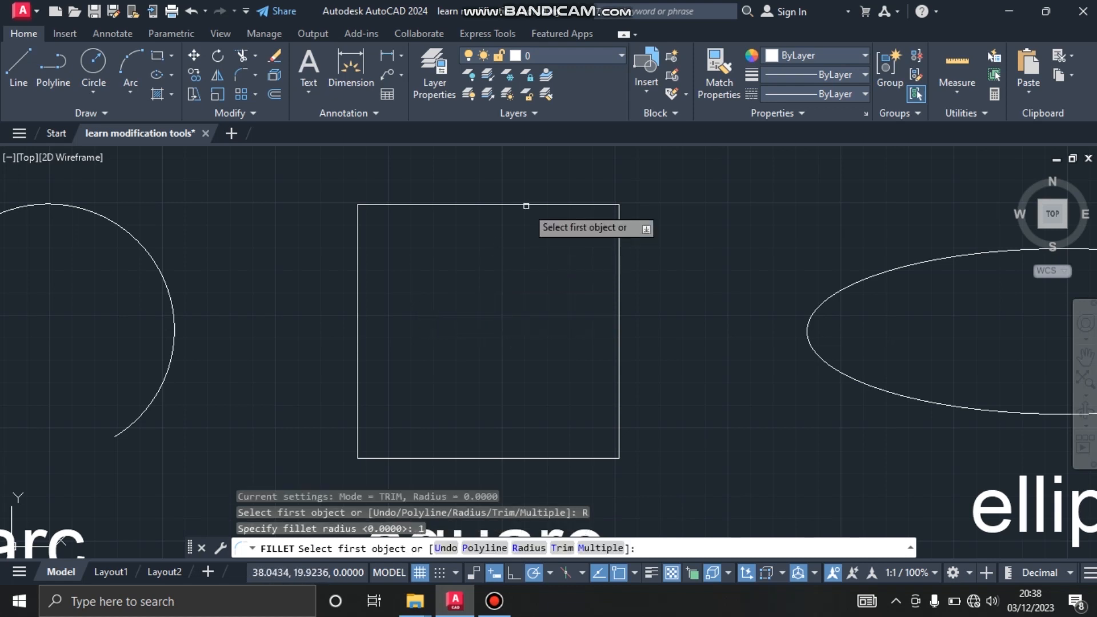
click(526, 206)
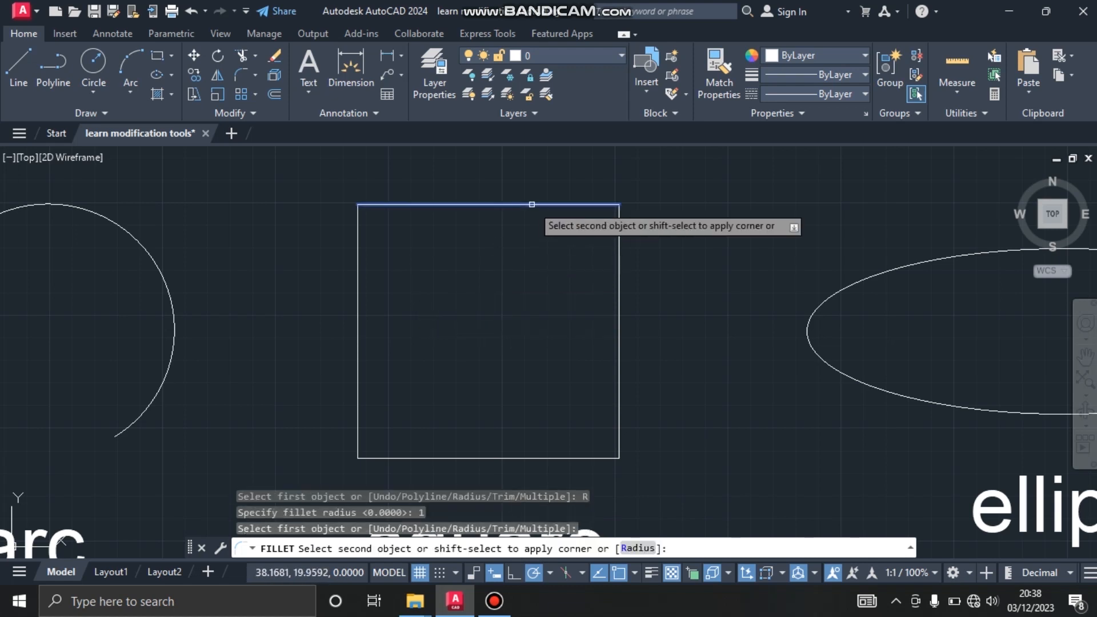
click(614, 281)
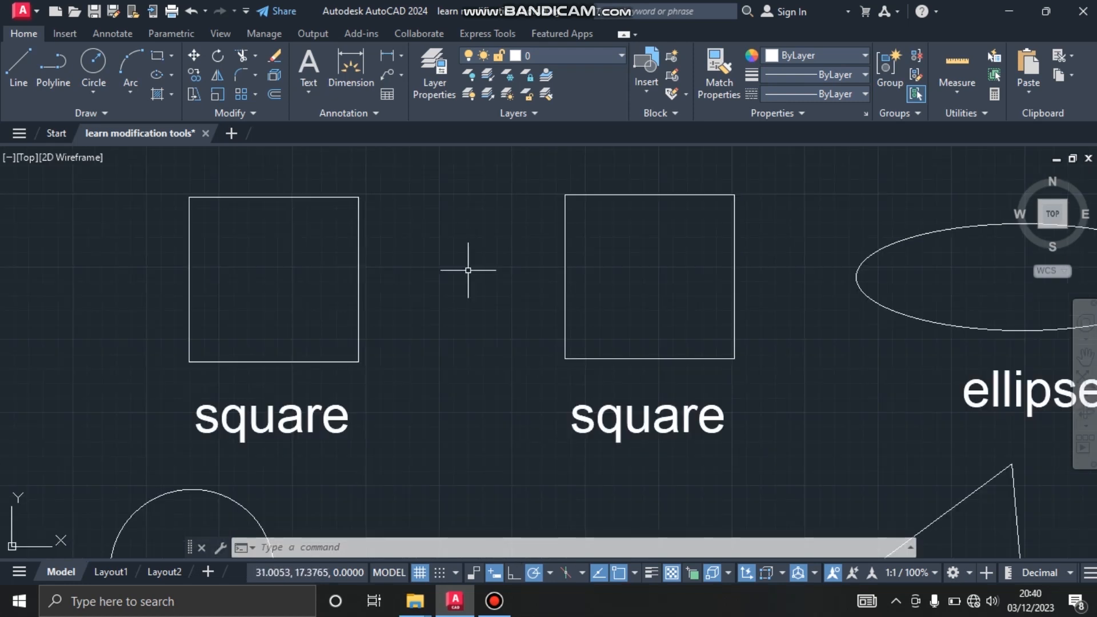
Compare how the two squares are built by selecting three sides of the left square and the whole right square, clearing each selection
click(357, 324)
click(311, 364)
click(304, 359)
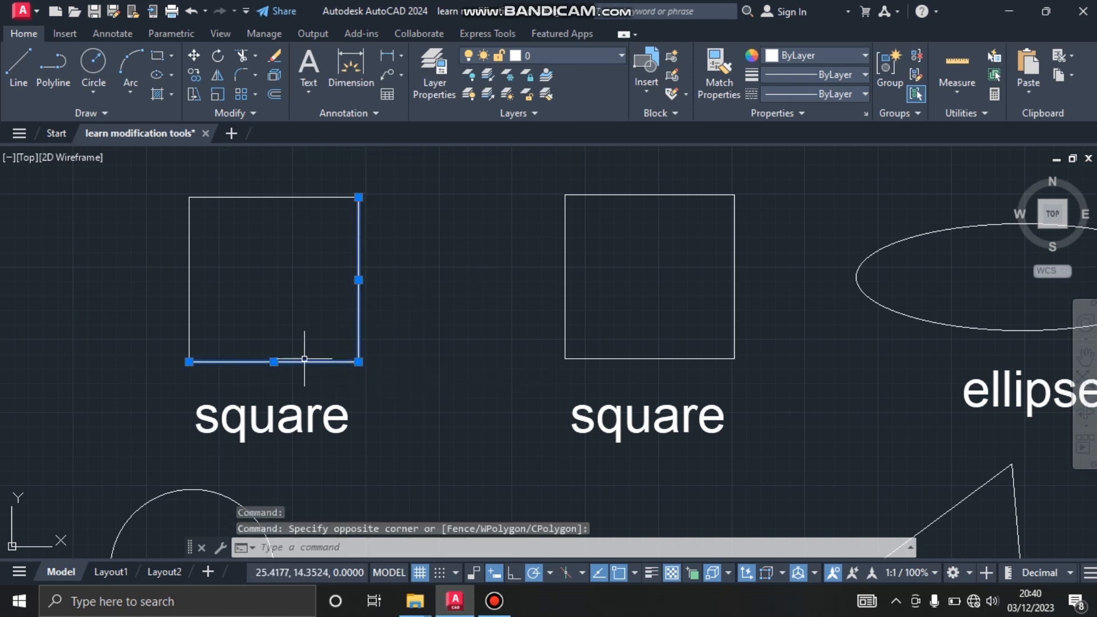
click(189, 308)
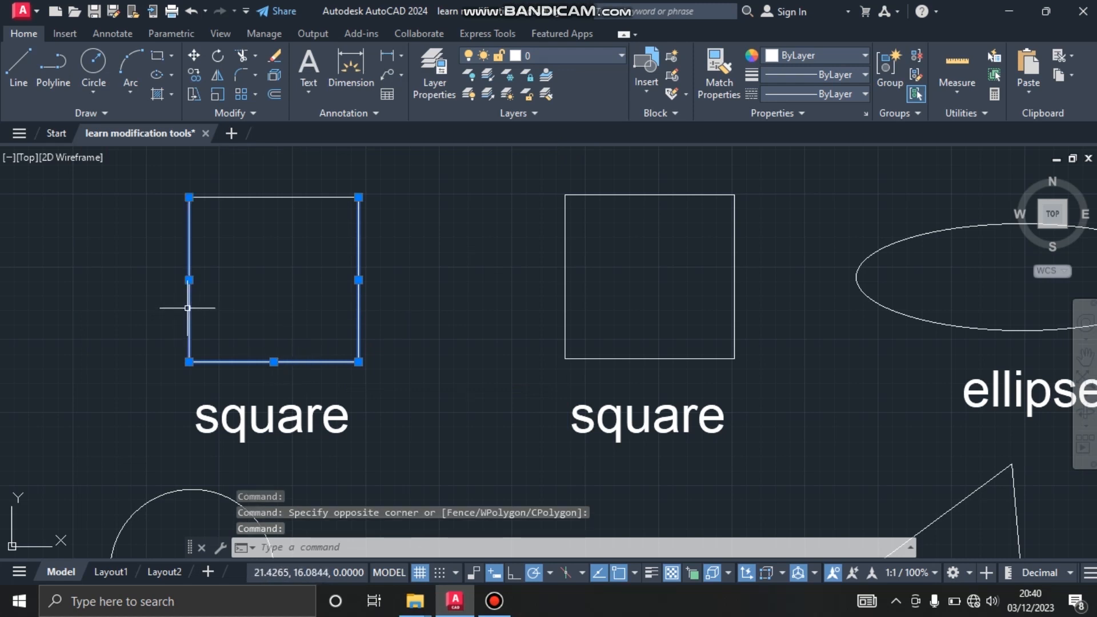
key(Escape)
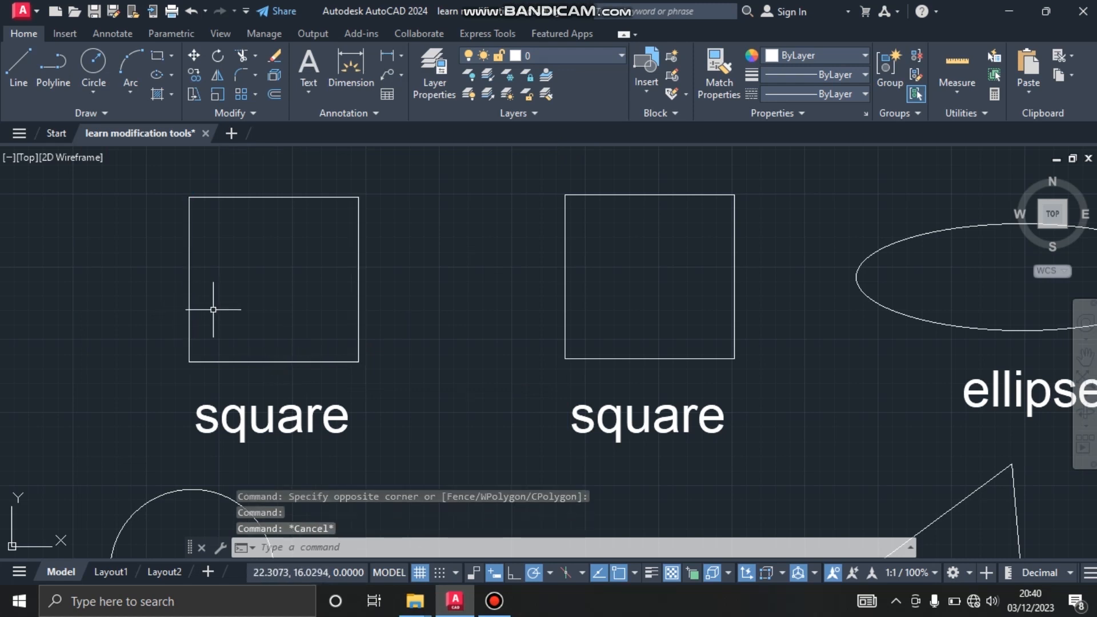
click(560, 312)
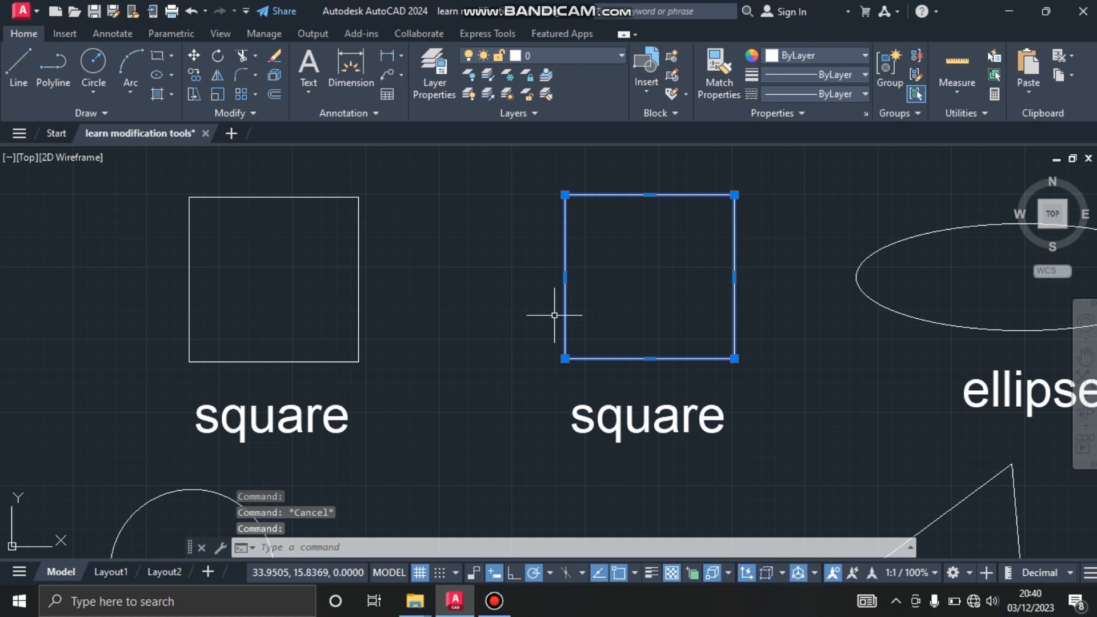
key(Escape)
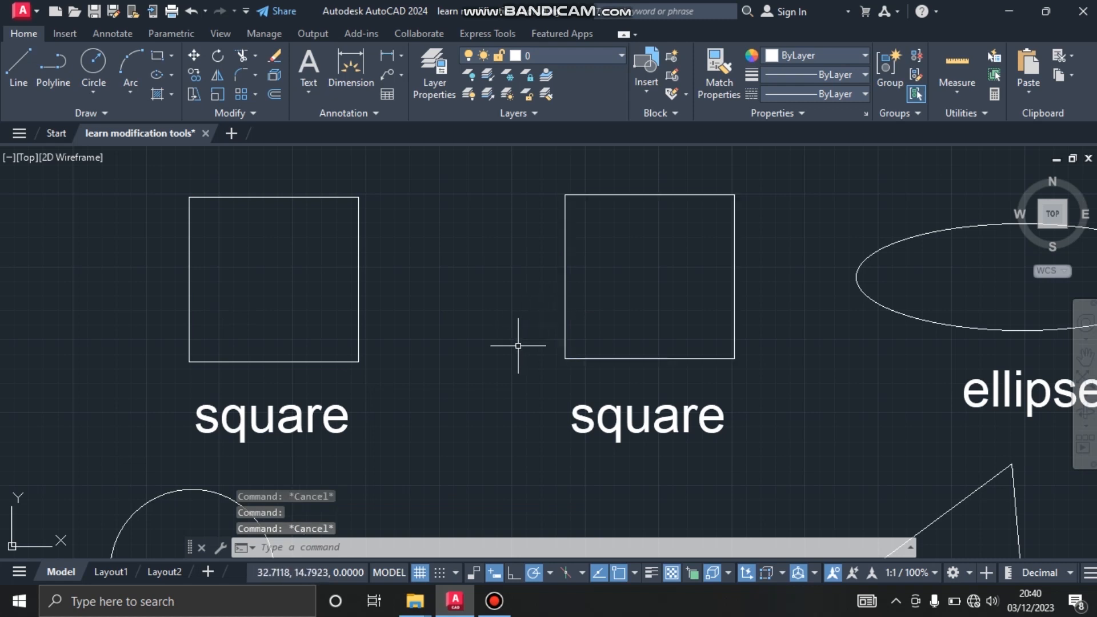
Explode the right square into separate lines and select its left and top sides individually to check
click(564, 339)
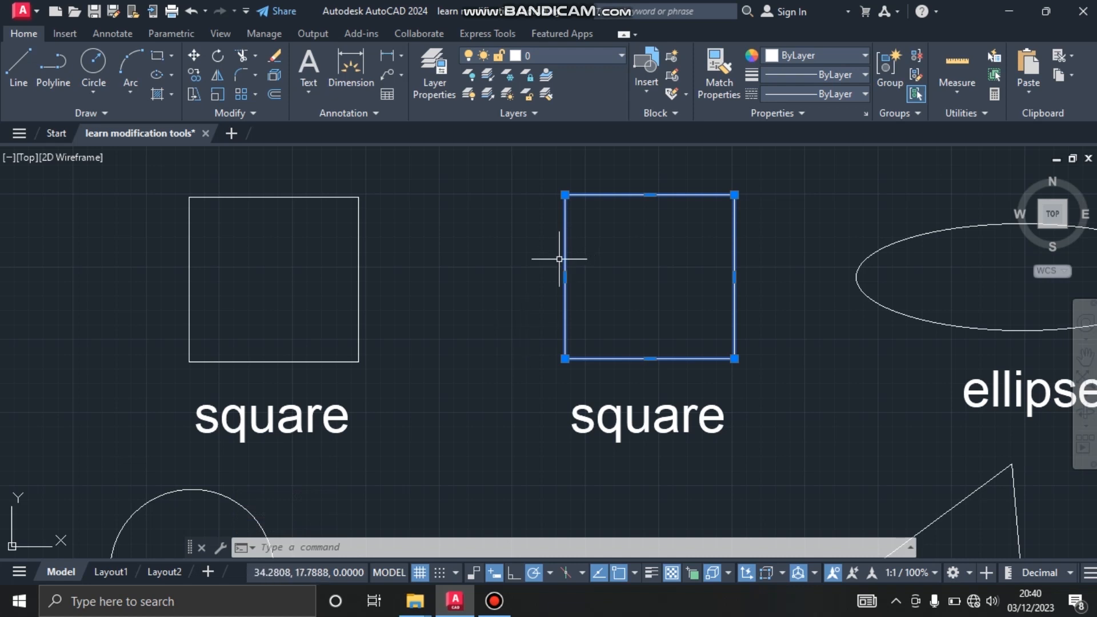
click(276, 75)
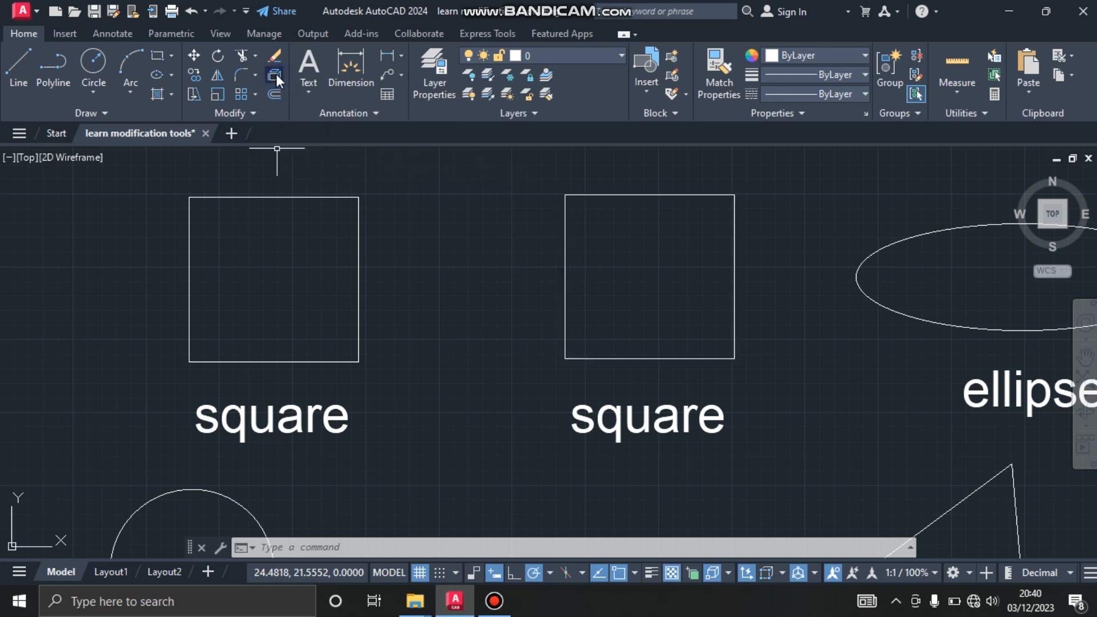
click(564, 262)
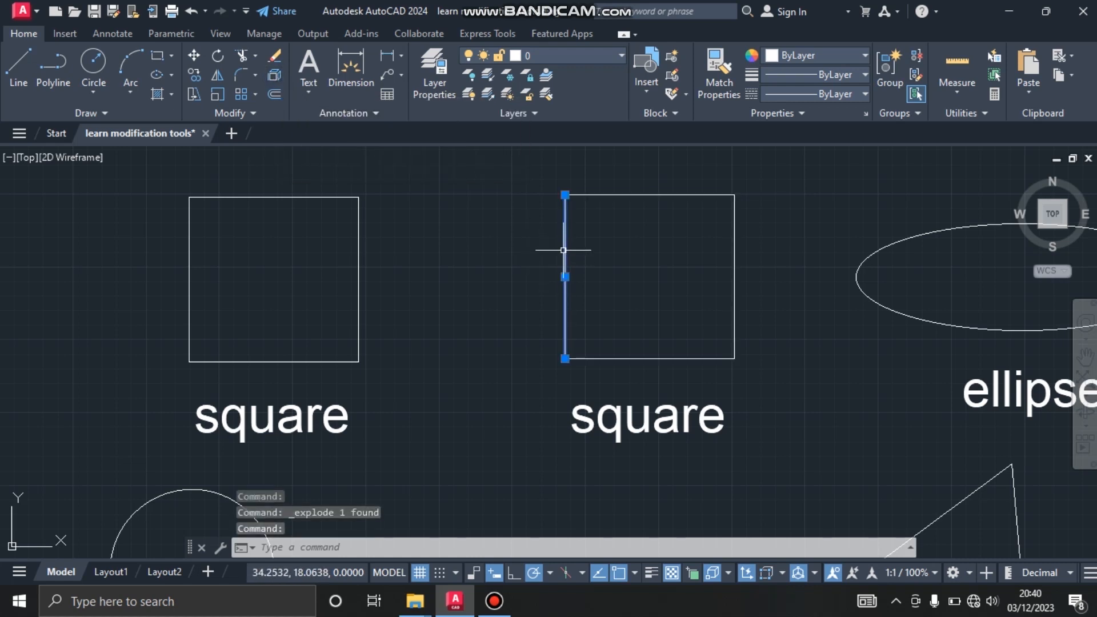
click(594, 195)
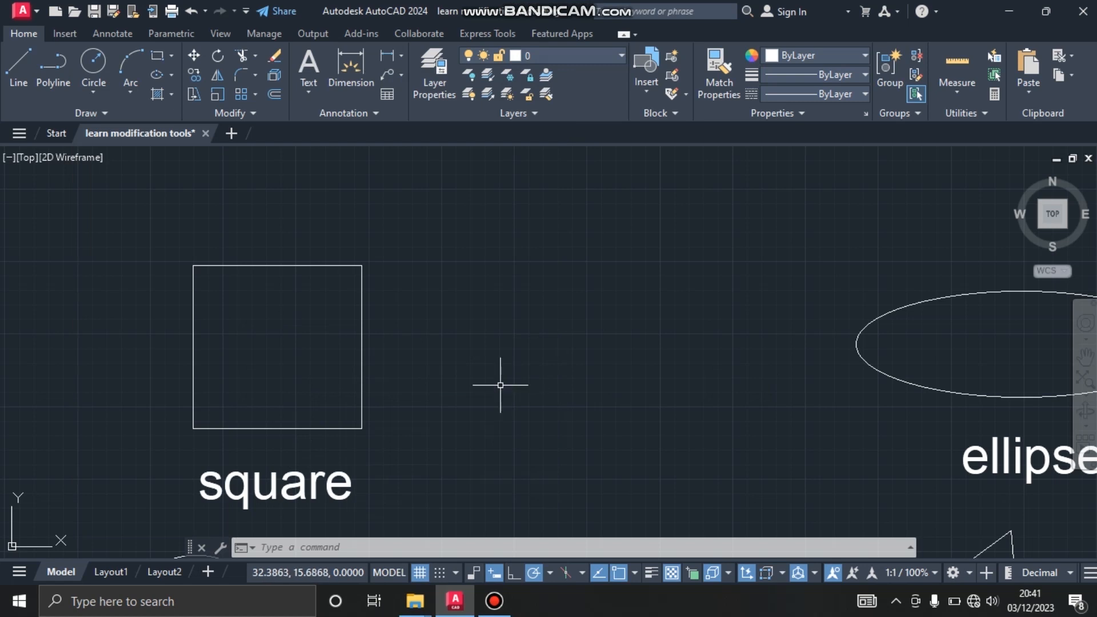
Scale the remaining square freehand, using its lower-left corner as the base point
click(441, 433)
click(124, 265)
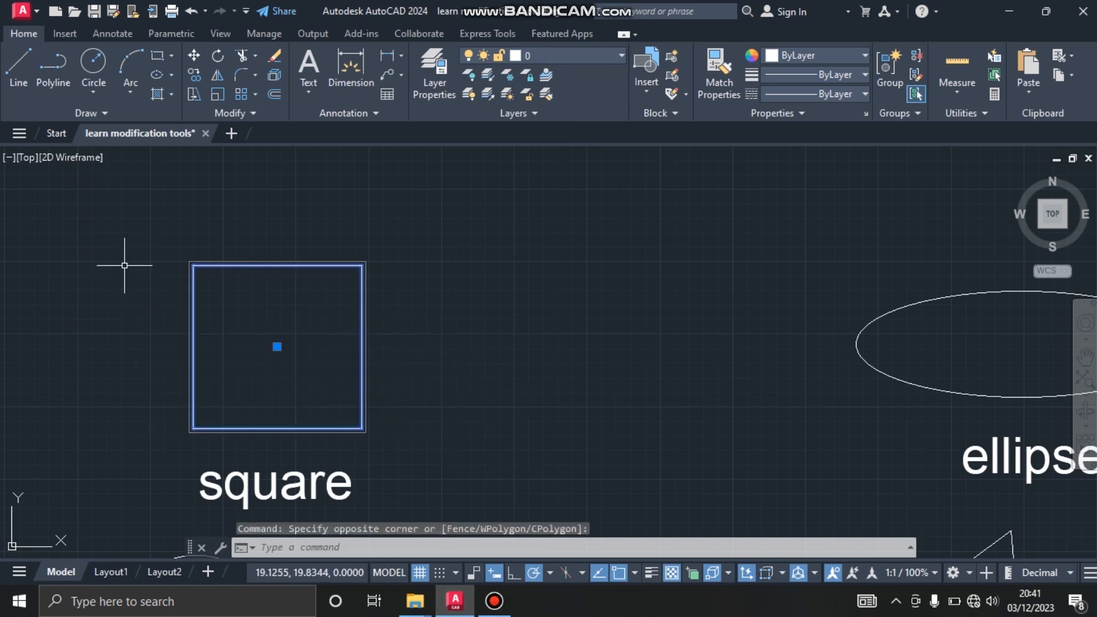
click(216, 95)
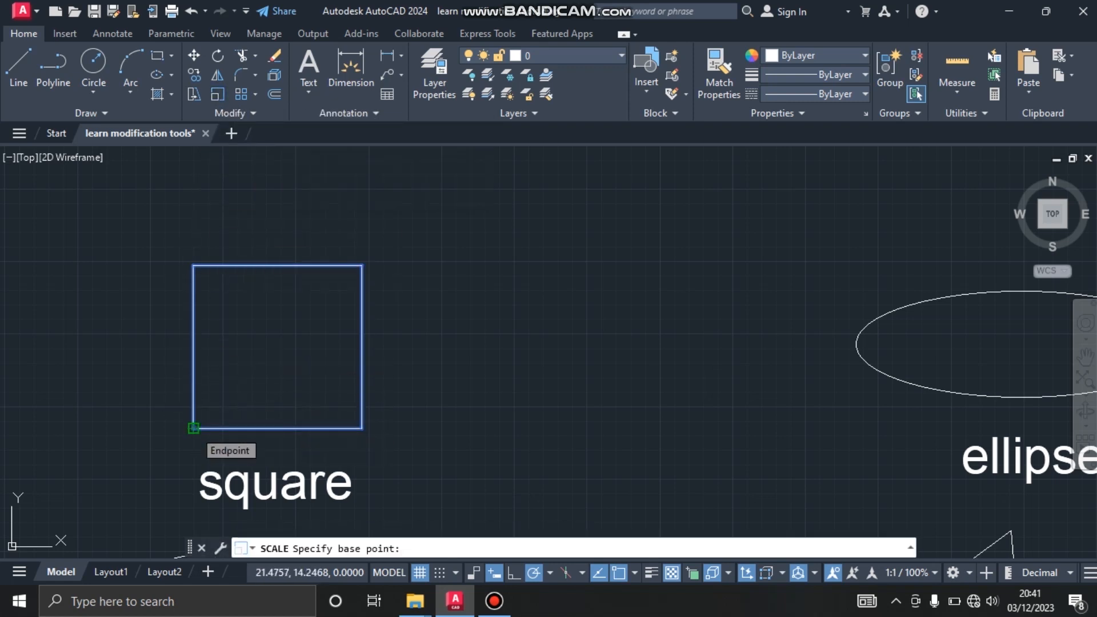
click(193, 428)
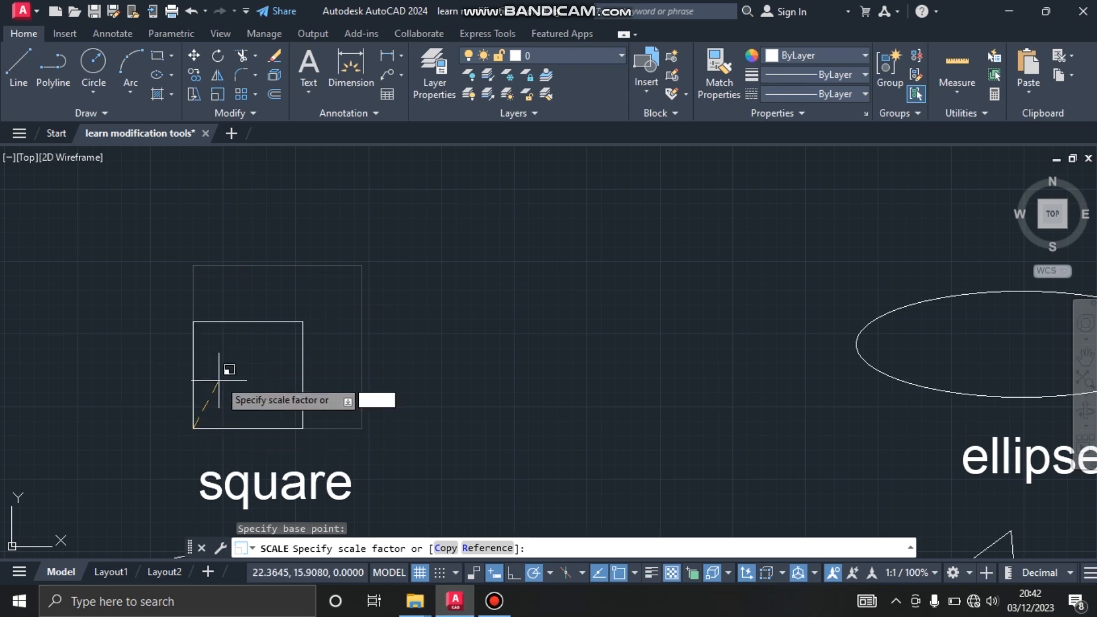
click(302, 342)
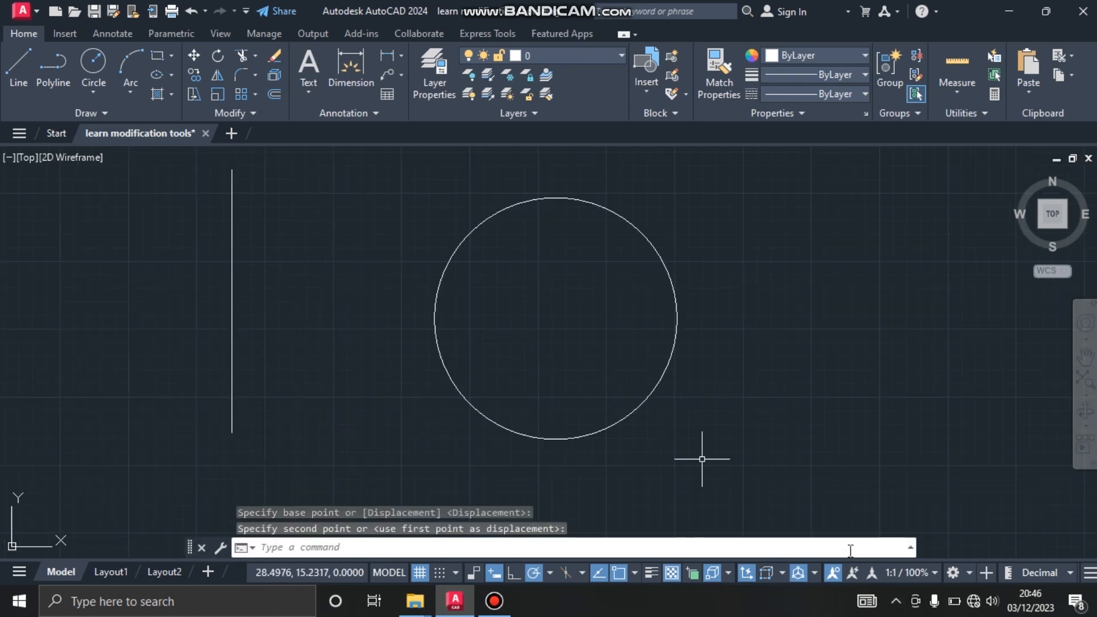
Offset the vertical line to its right with the Through option, placing the copy freehand between the line and the circle
click(260, 373)
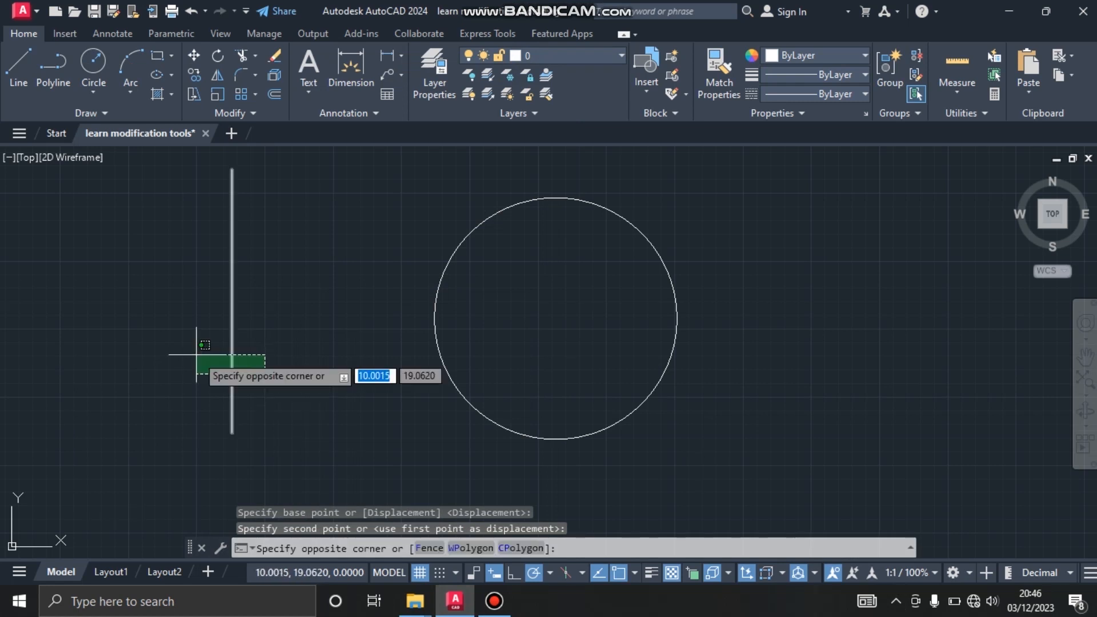
click(195, 343)
click(271, 94)
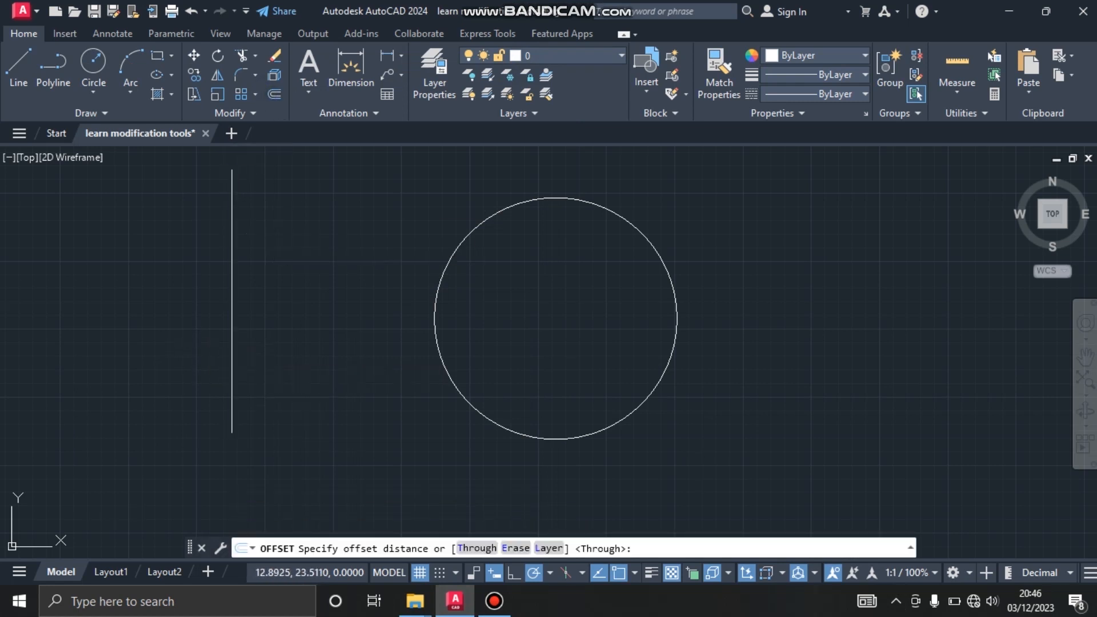
key(Return)
click(232, 245)
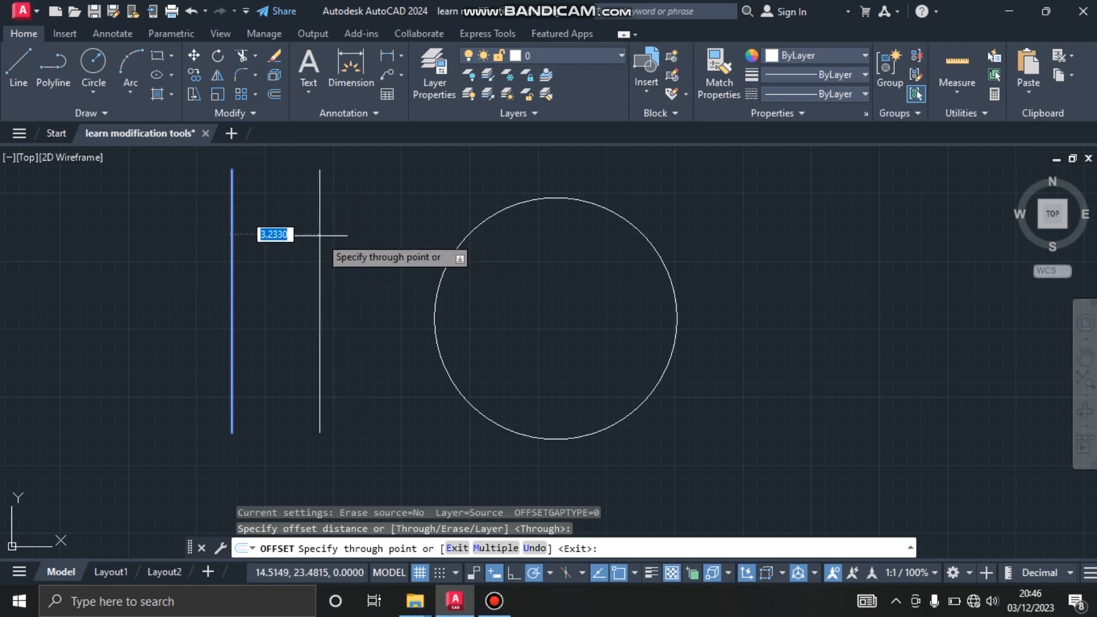
click(301, 249)
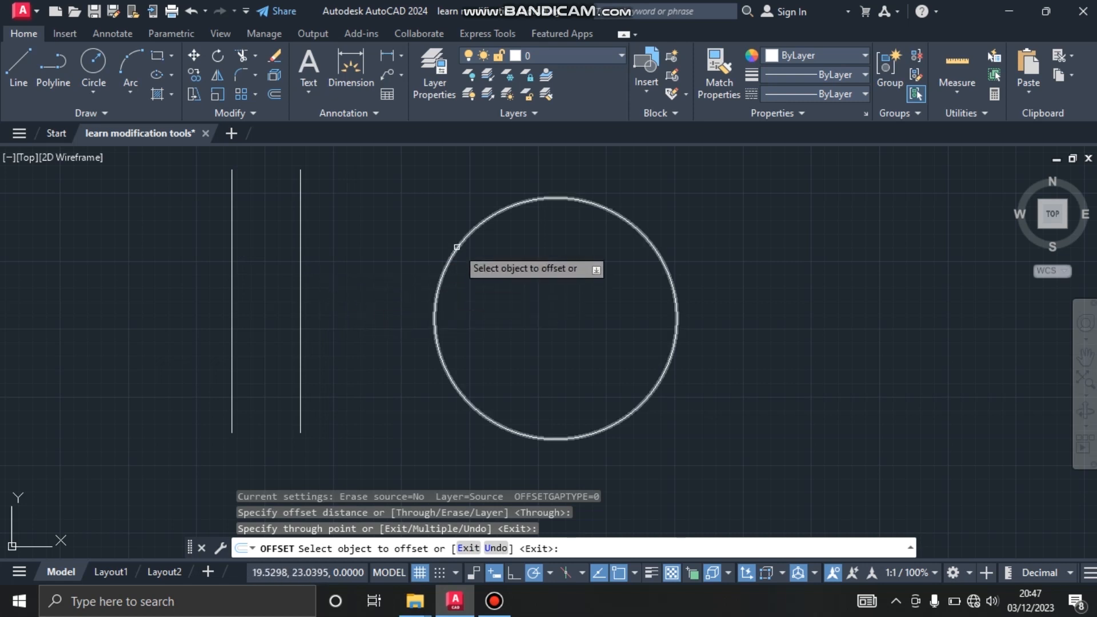
Offset the circle outward through a freehand point to make a larger concentric circle, and finish the Offset command
click(456, 247)
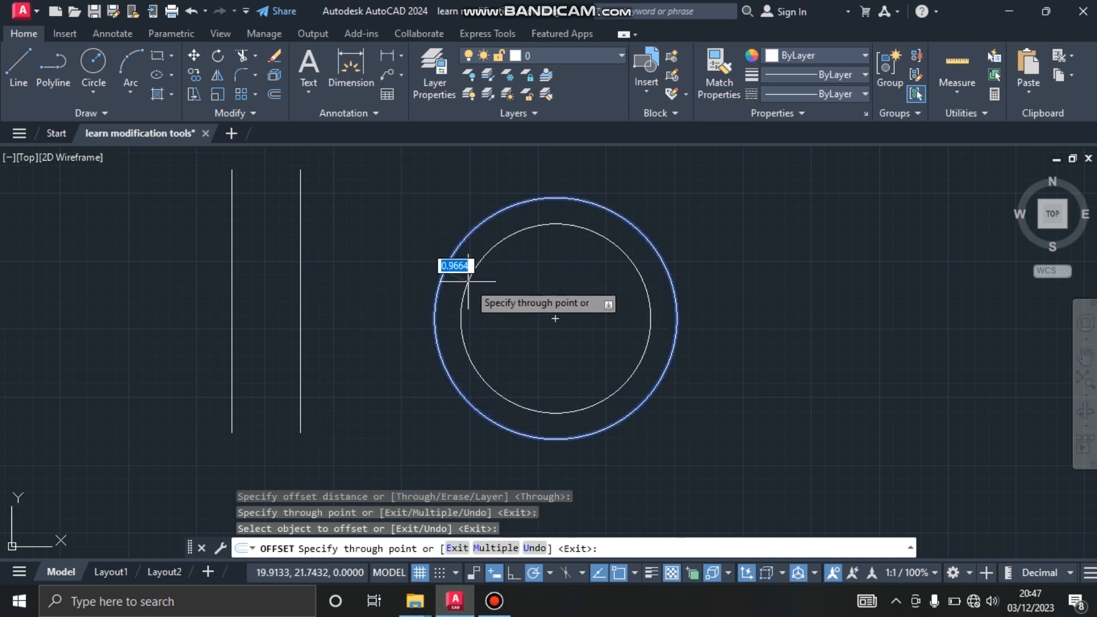
click(432, 210)
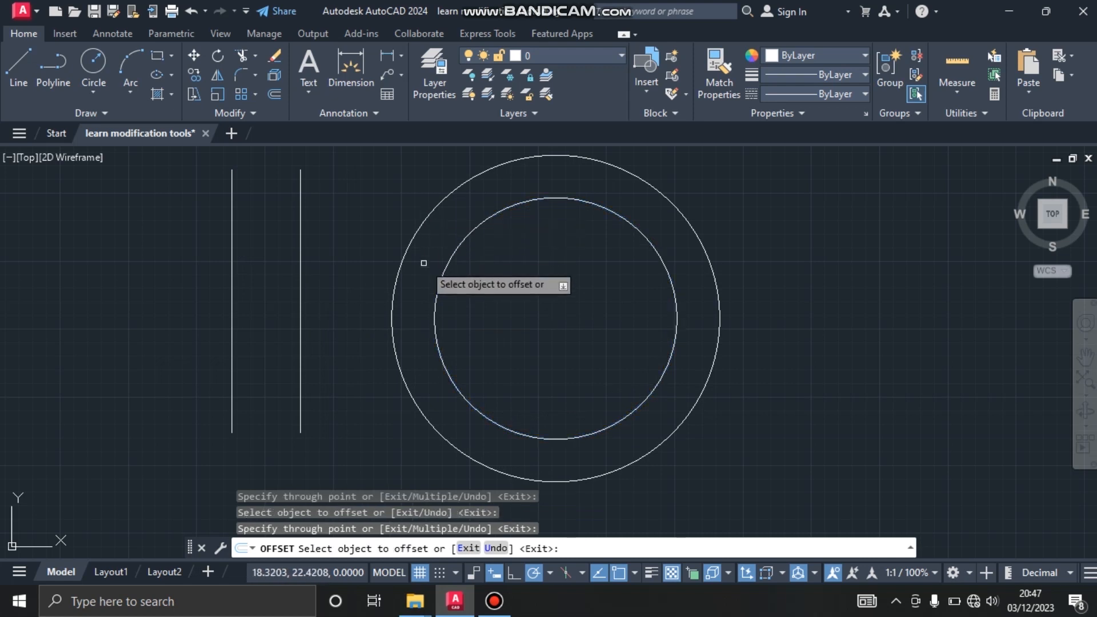
key(Escape)
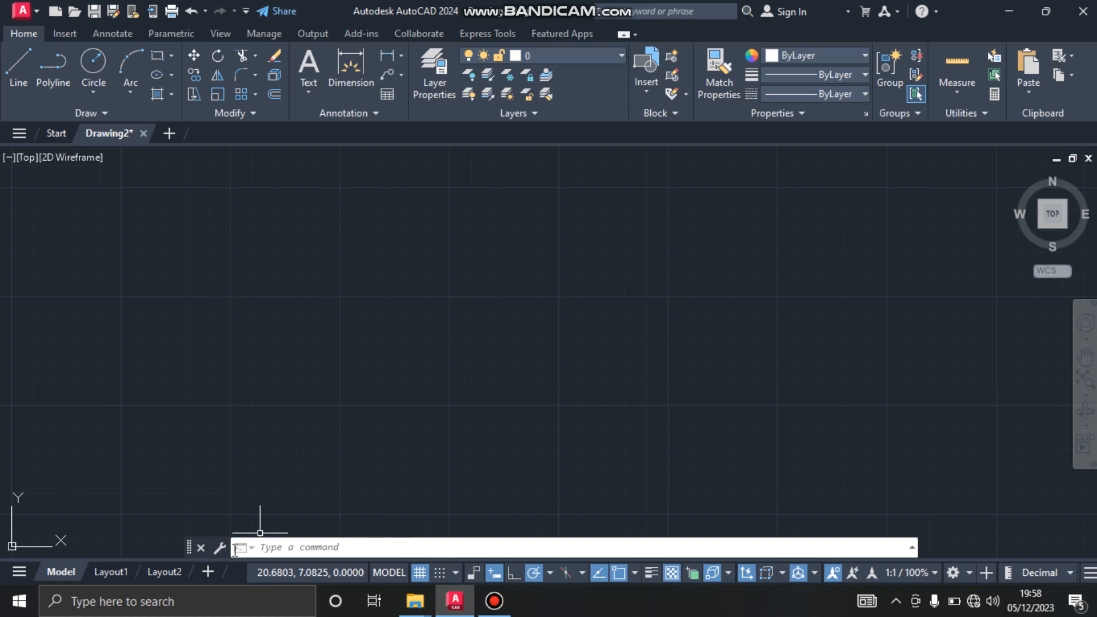
Enlarge the command window upward to view the command history, and shrink it back to a small height
drag(211, 539, 194, 377)
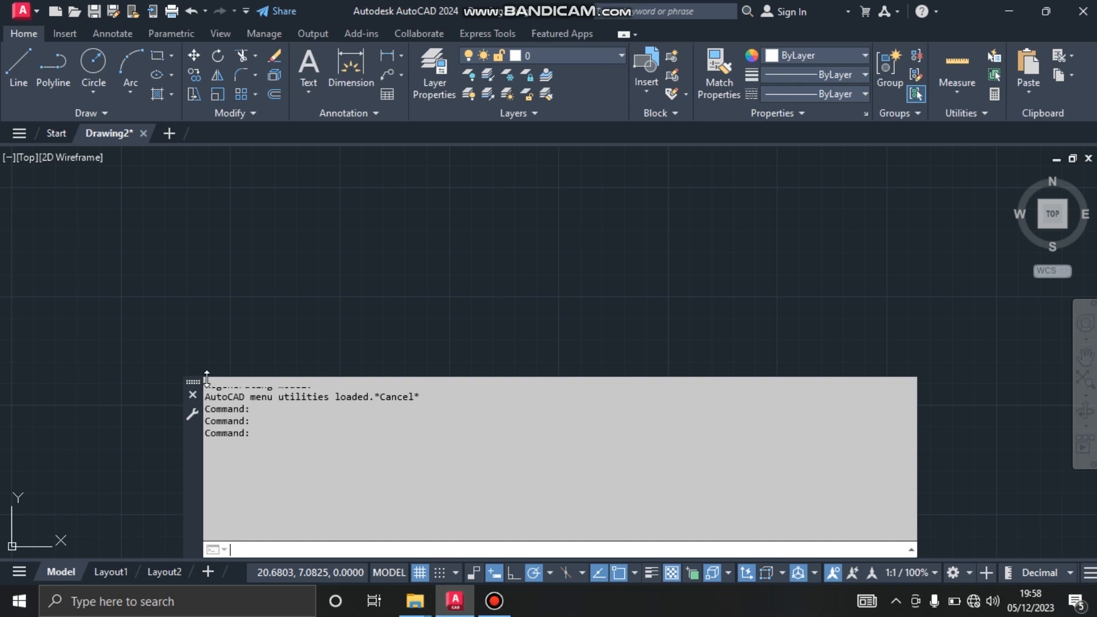
drag(206, 379, 234, 529)
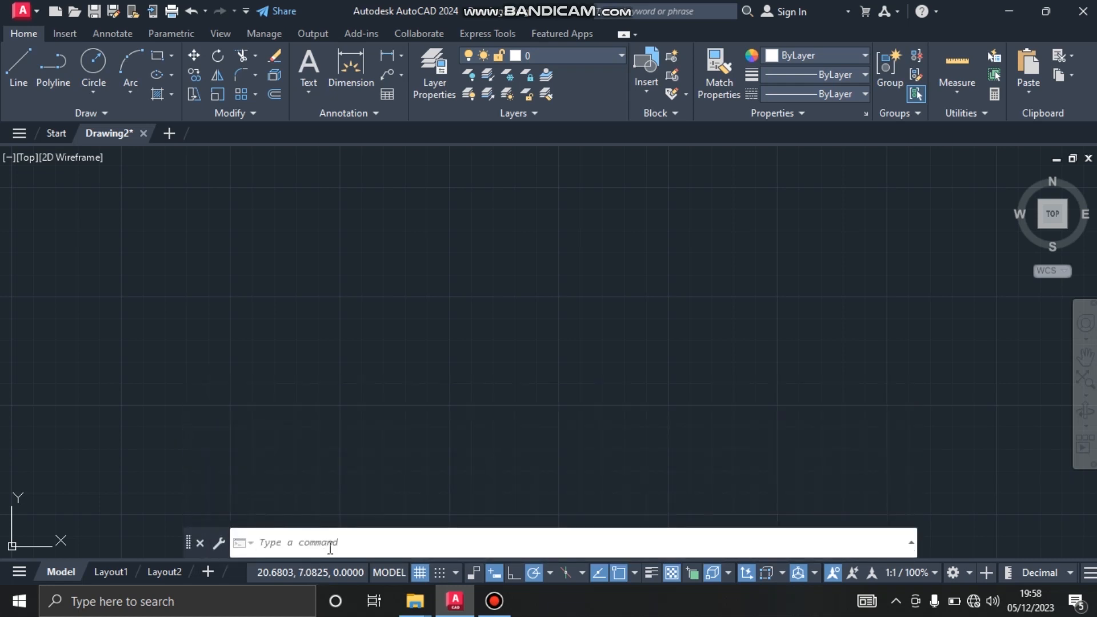
Use the LINE command from the command line to draw a long horizontal line with a shorter vertical line down from its right end
click(365, 548)
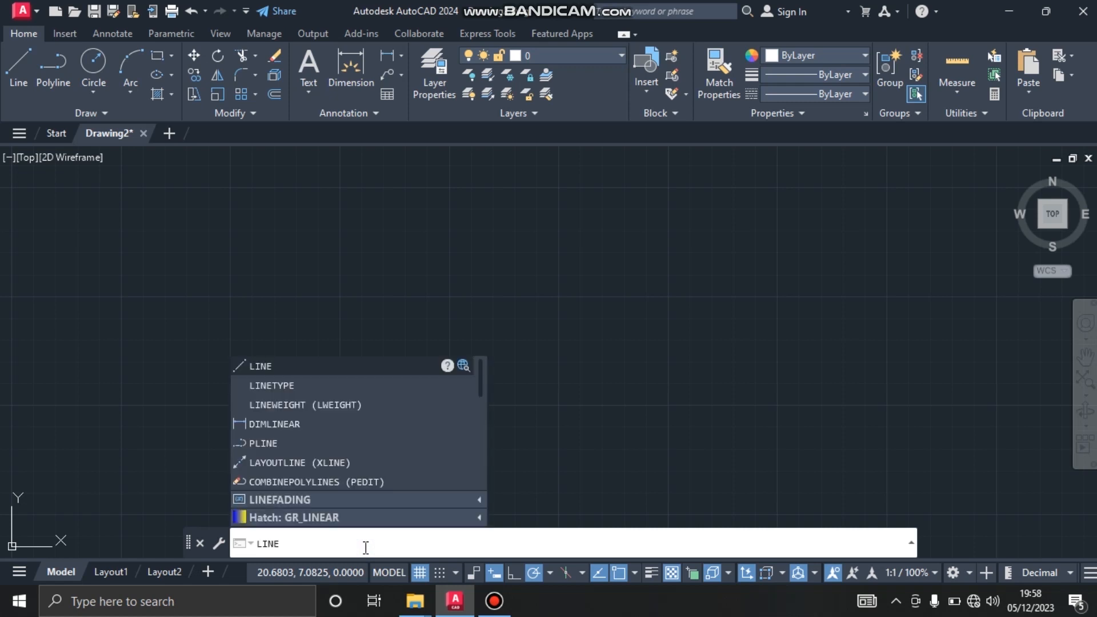
click(300, 368)
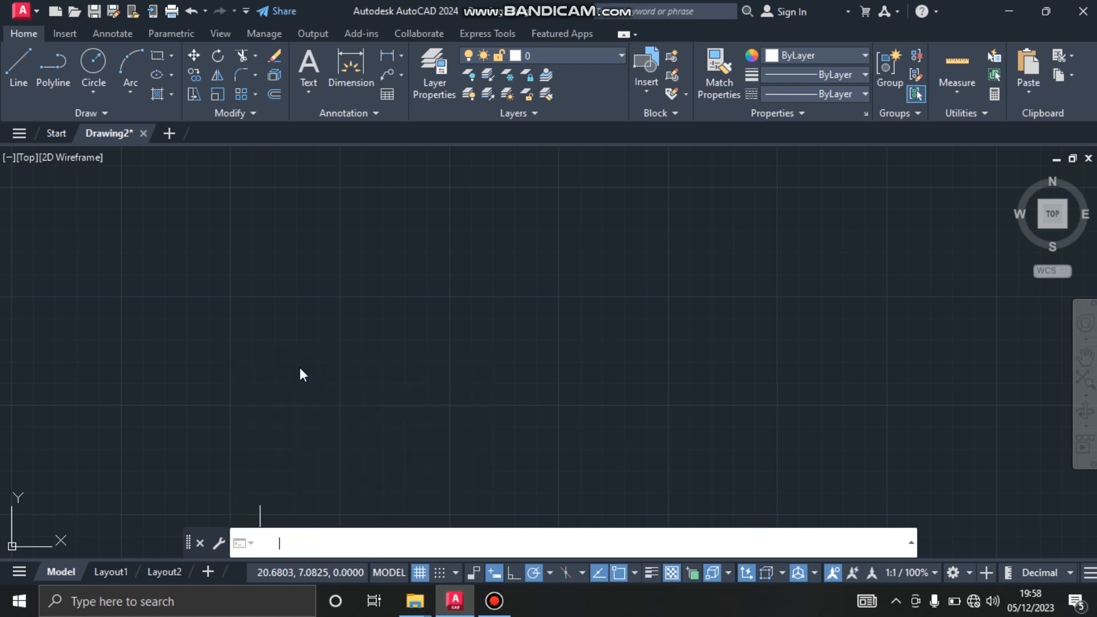
click(280, 299)
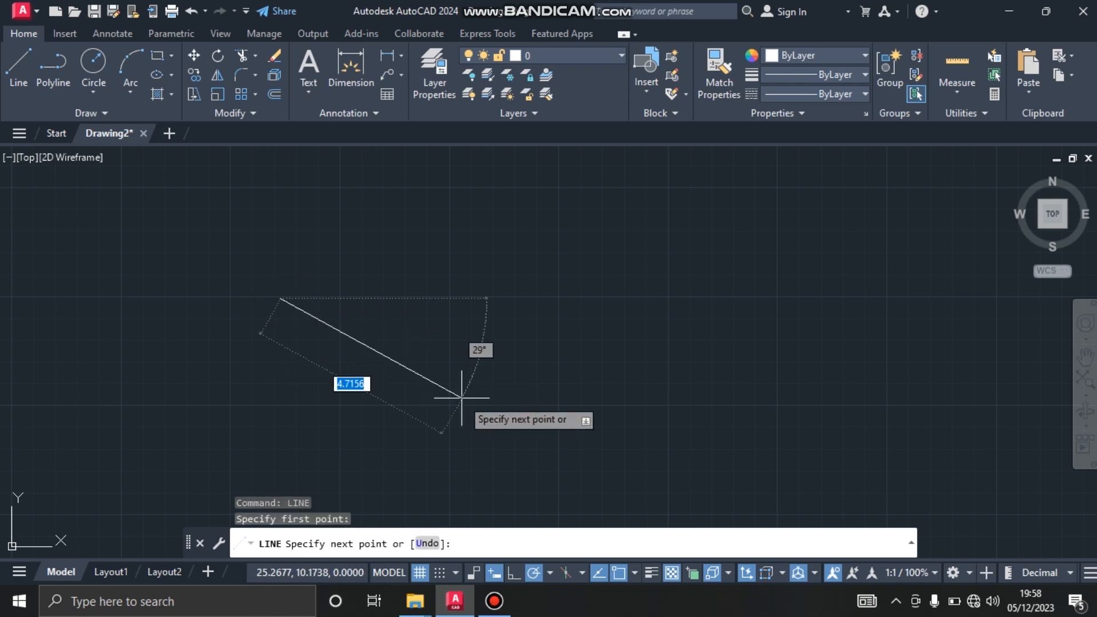
click(612, 298)
click(611, 406)
key(Escape)
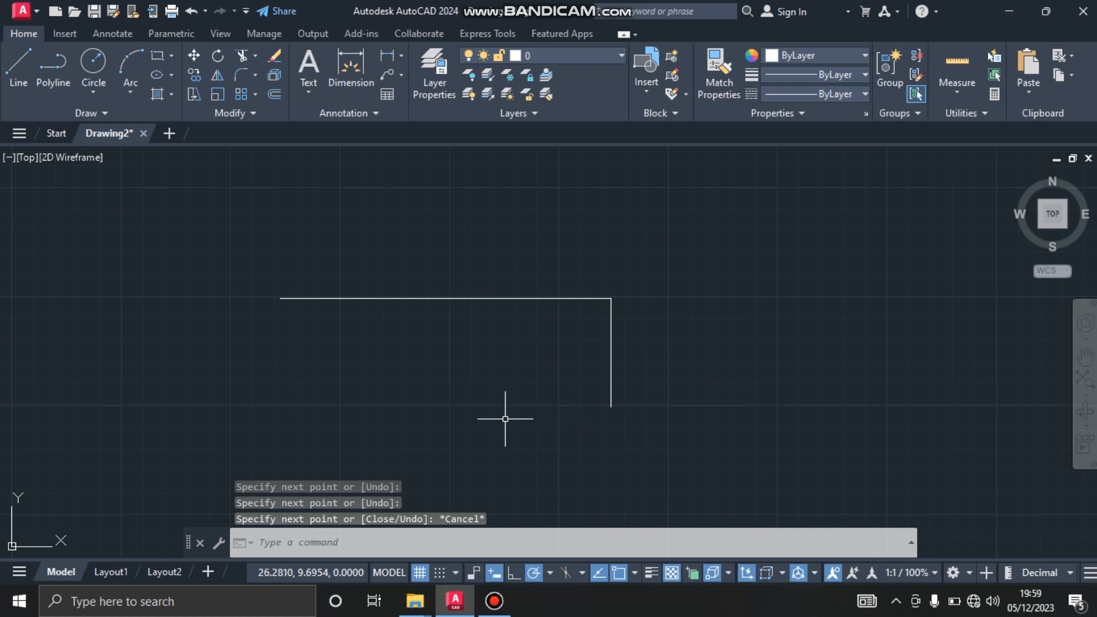
Hide the command line and bring it back
click(200, 544)
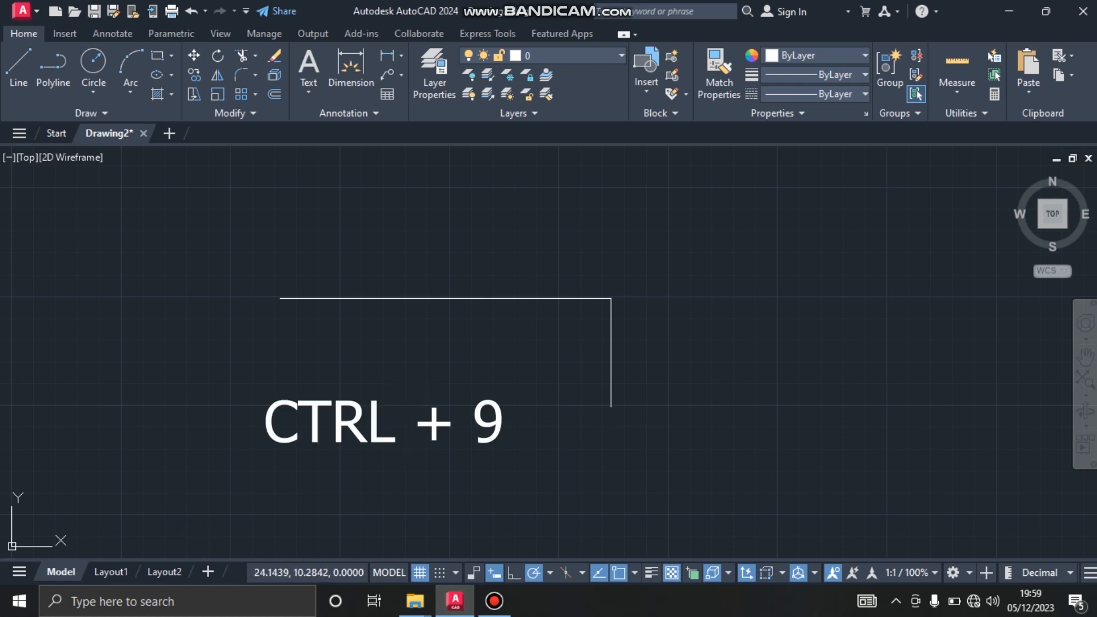
key(ctrl+9)
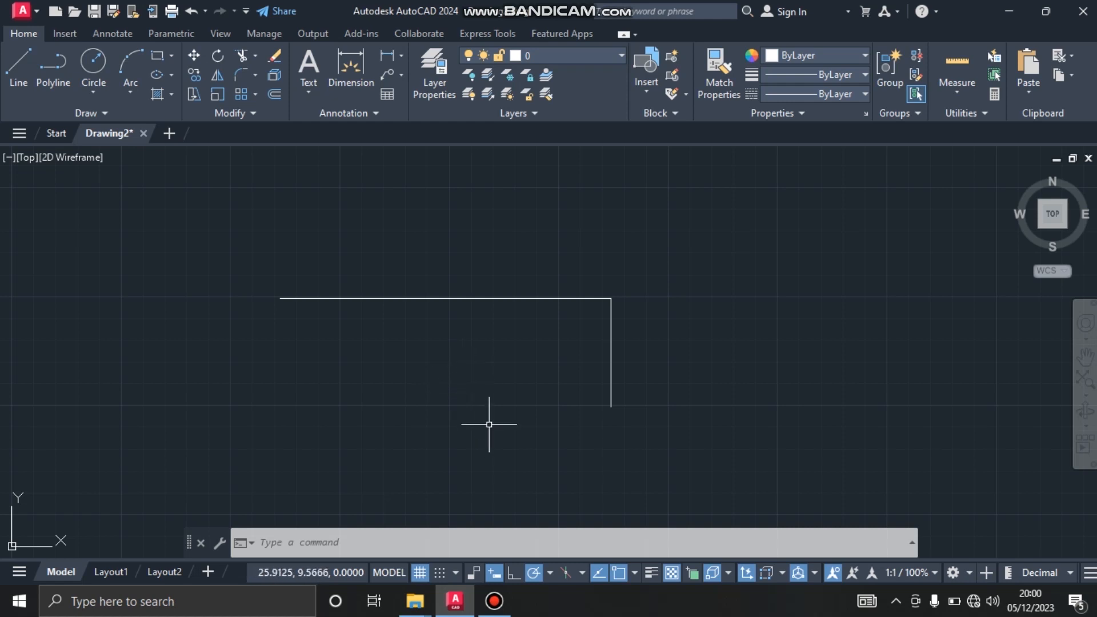
Turn the drawing grid off and on again
click(421, 572)
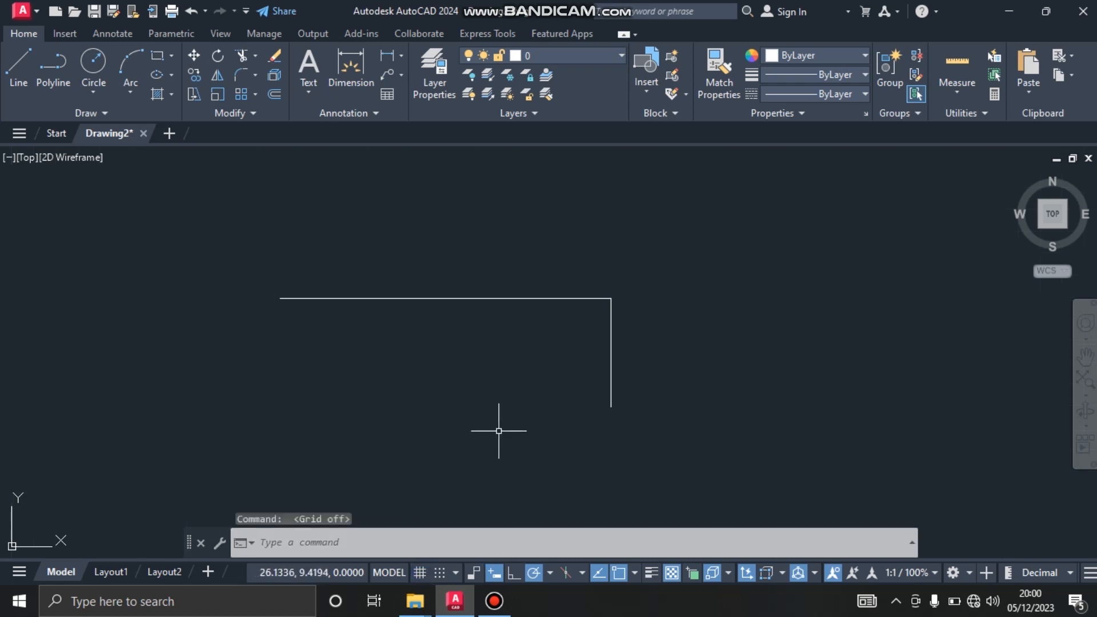
click(419, 575)
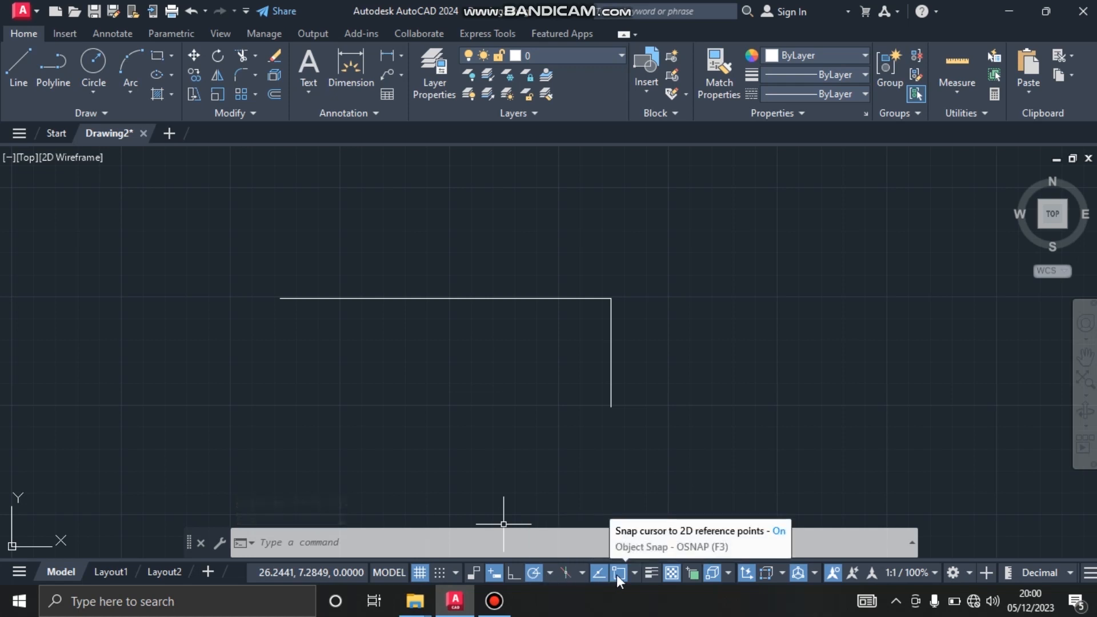
Draw a sloping line leftward from beside the vertical line's lower end, with Snap mode on for the start point and off for the next point
click(441, 573)
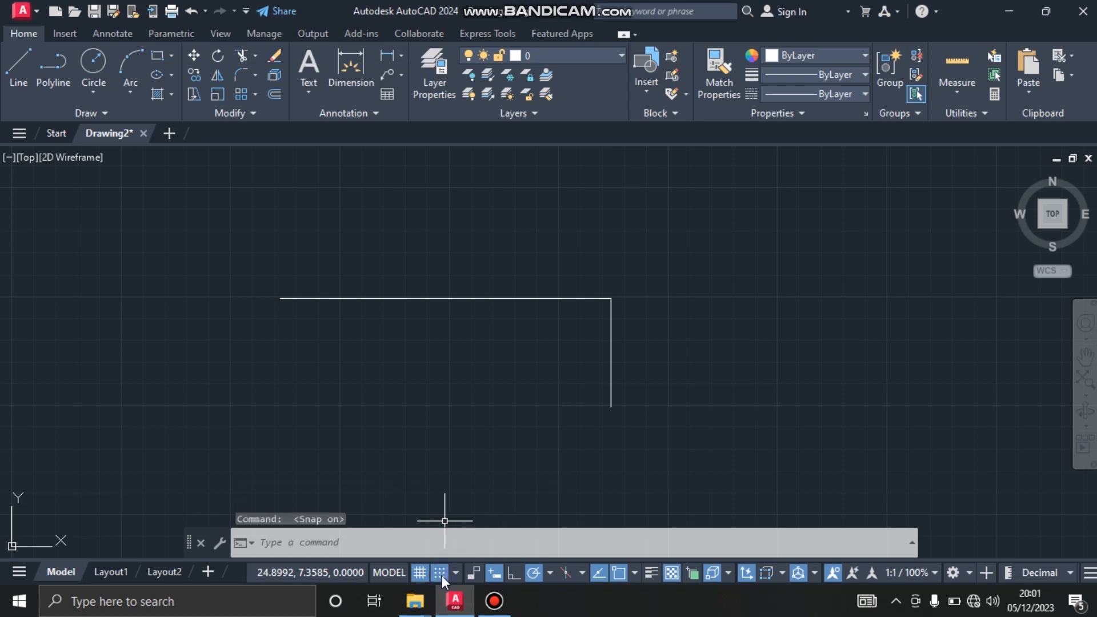
click(25, 73)
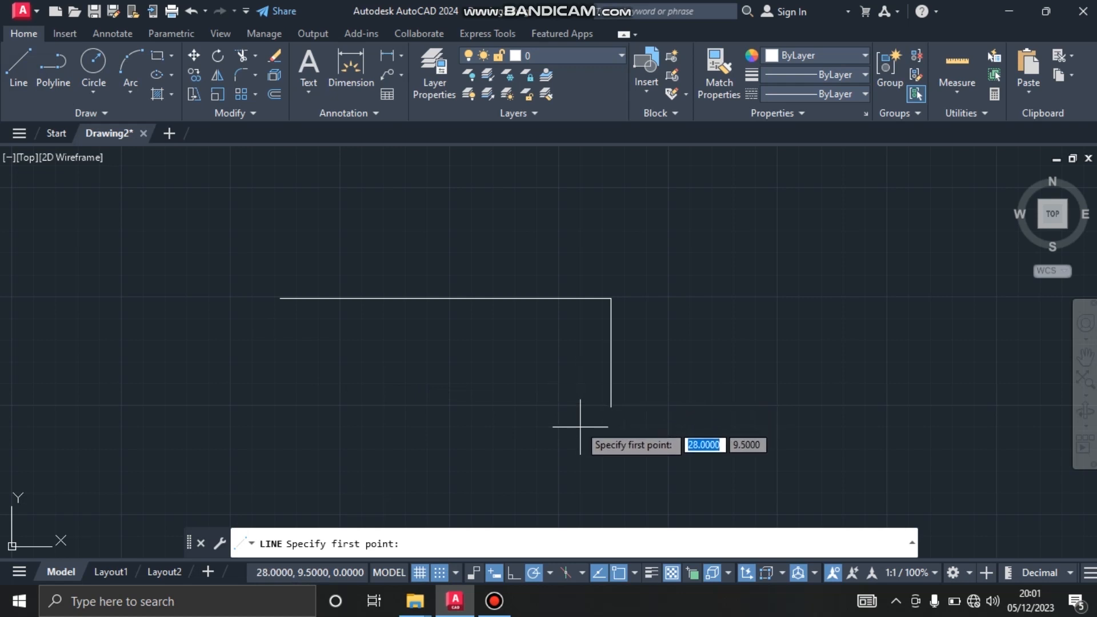
click(602, 405)
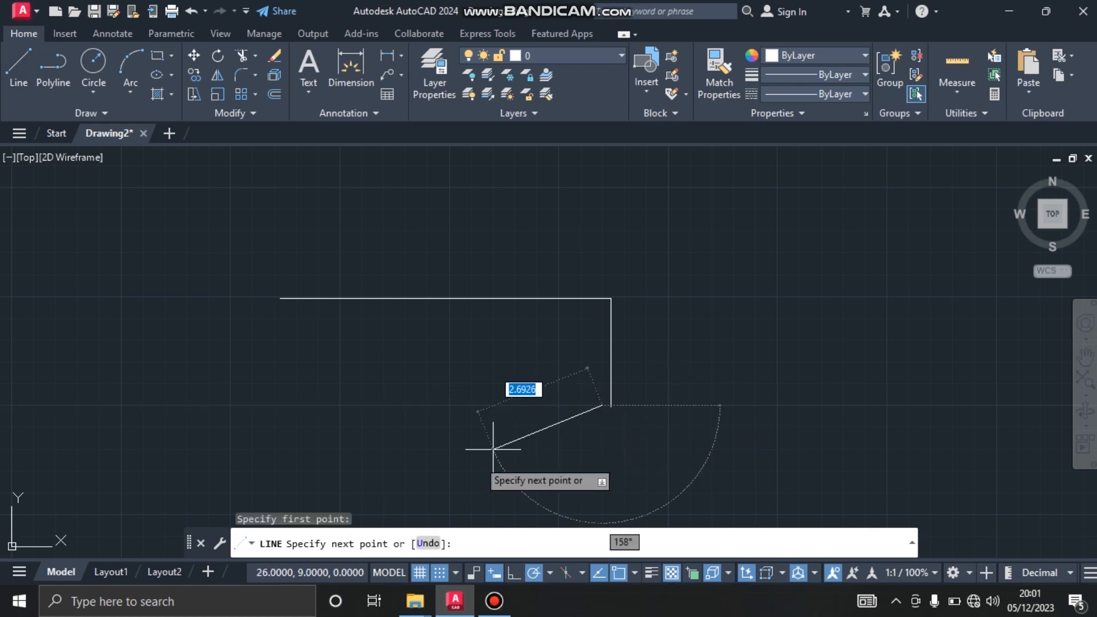
click(439, 574)
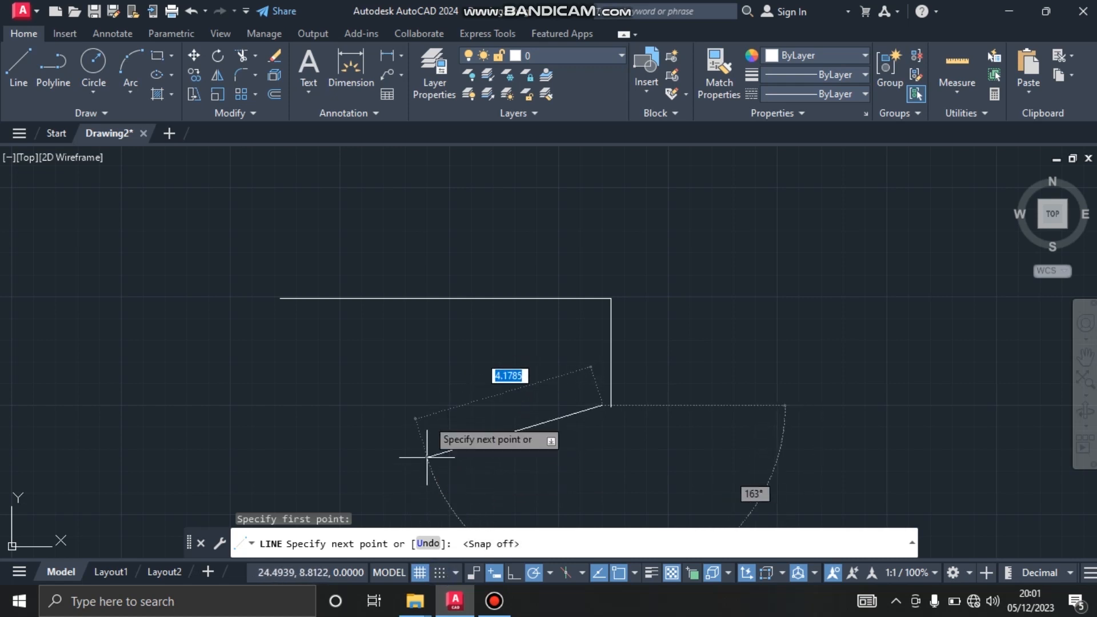
click(405, 444)
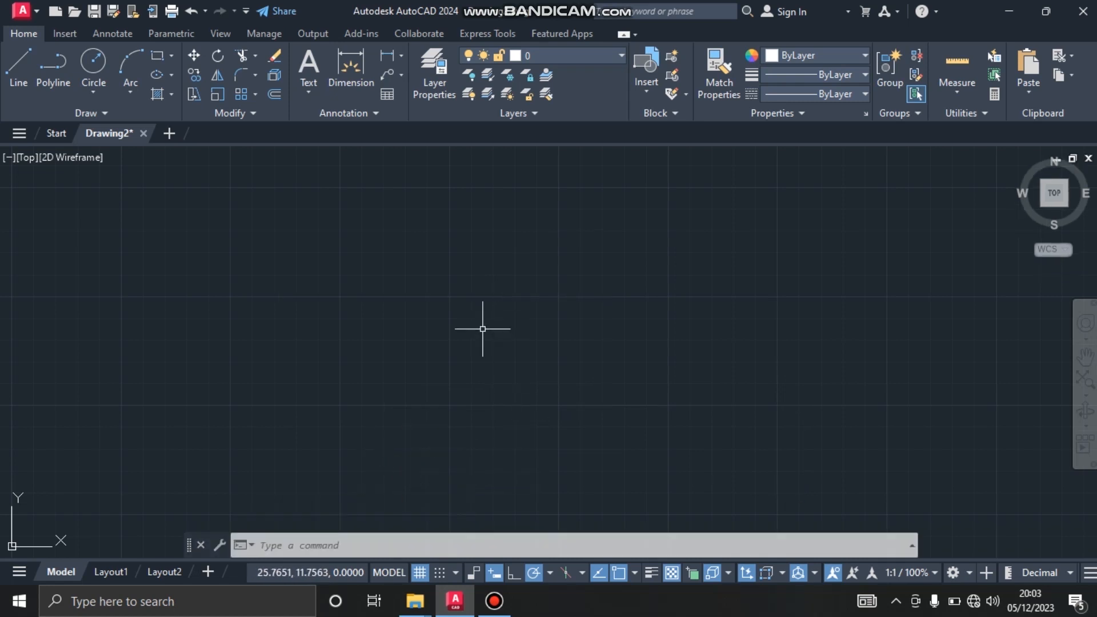
Turn on Ortho mode and draw a connected chain of freehand horizontal and vertical line segments in the empty drawing
click(514, 576)
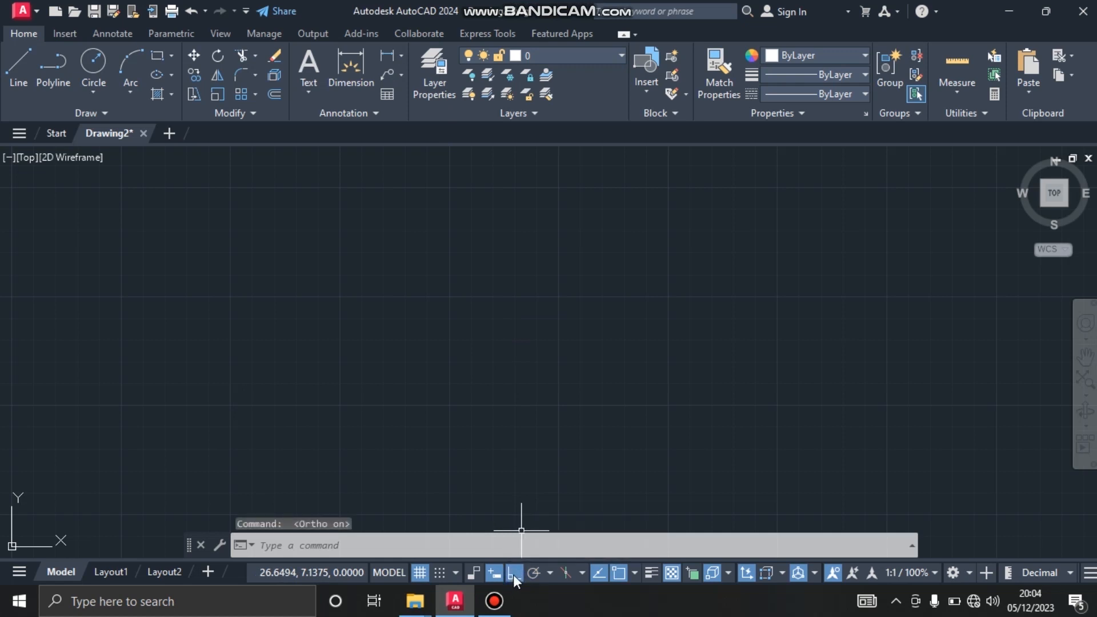
click(18, 67)
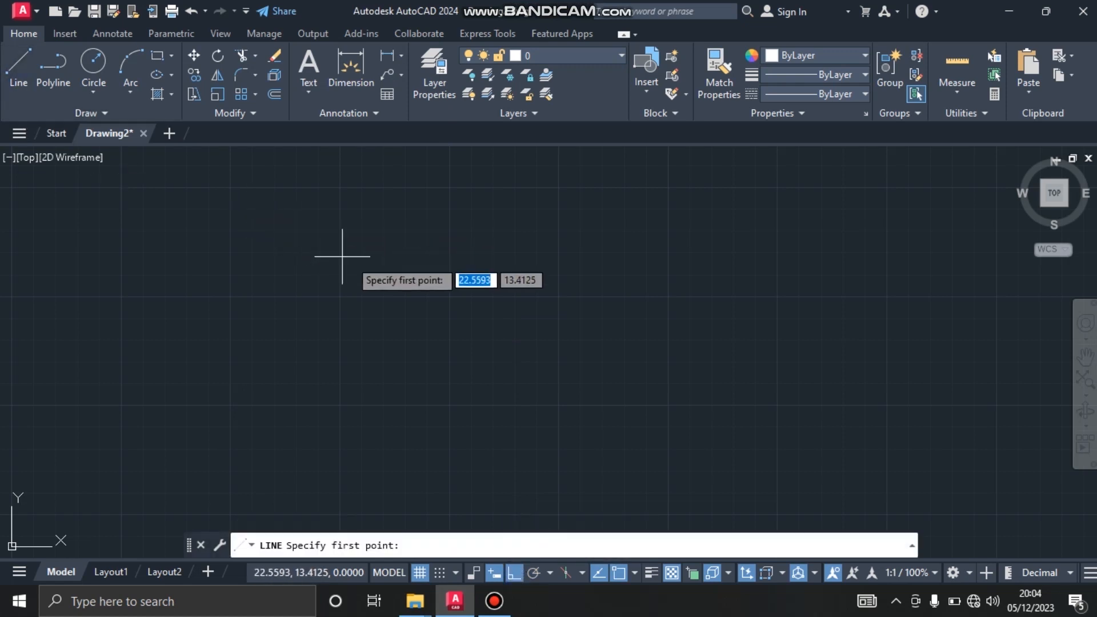
click(472, 269)
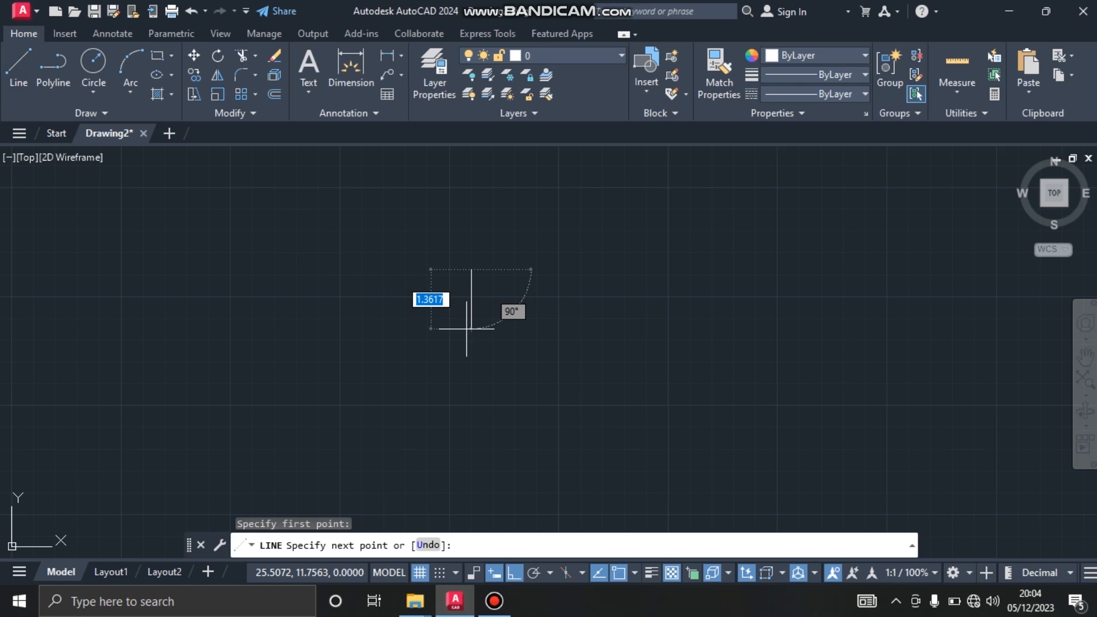
click(416, 392)
click(702, 343)
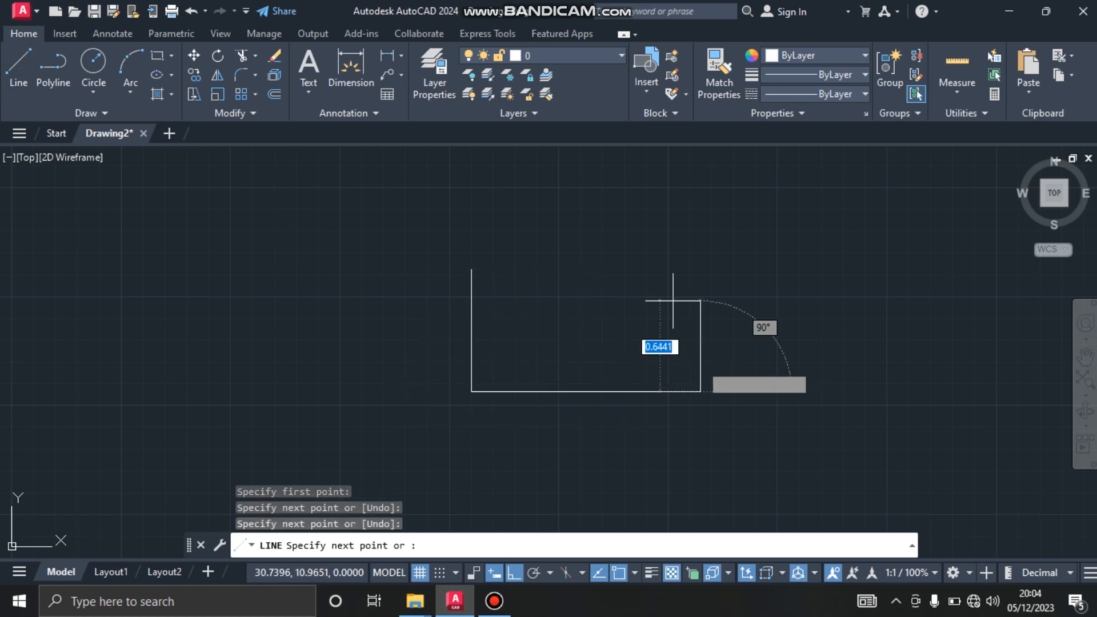
click(539, 266)
click(663, 243)
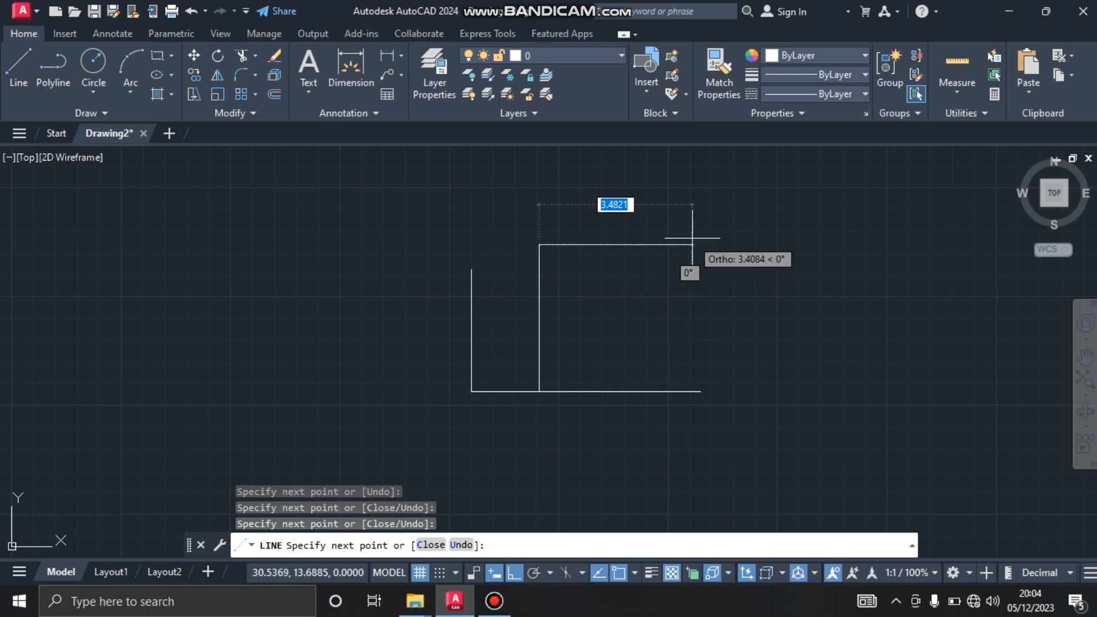
click(703, 309)
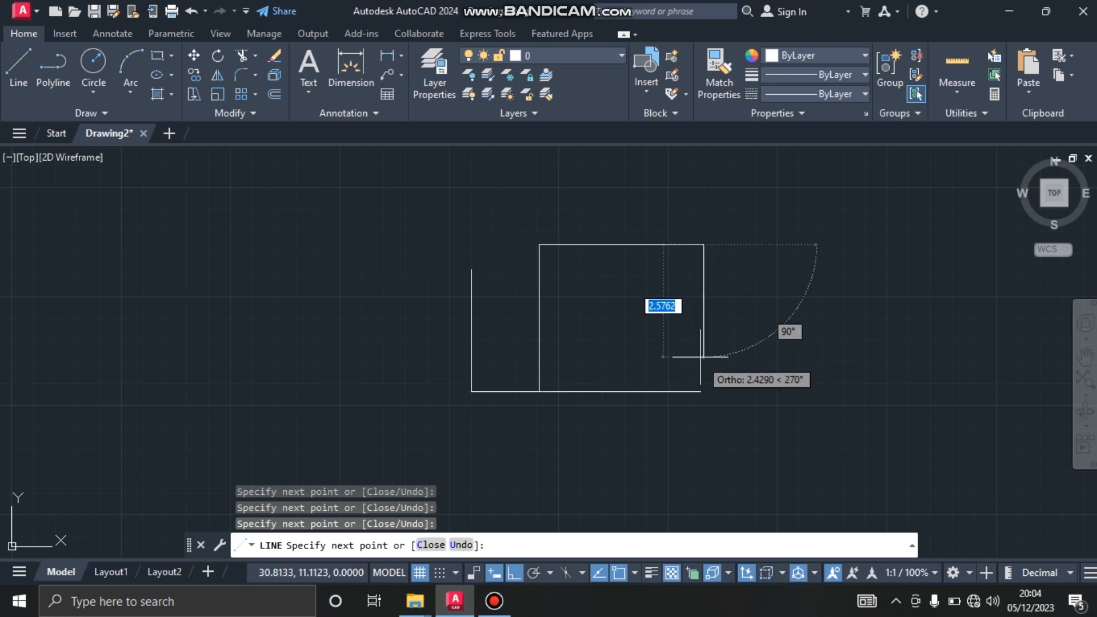
Turn off Ortho mode and continue the line chain with sloping segments at free angles
click(514, 572)
click(298, 366)
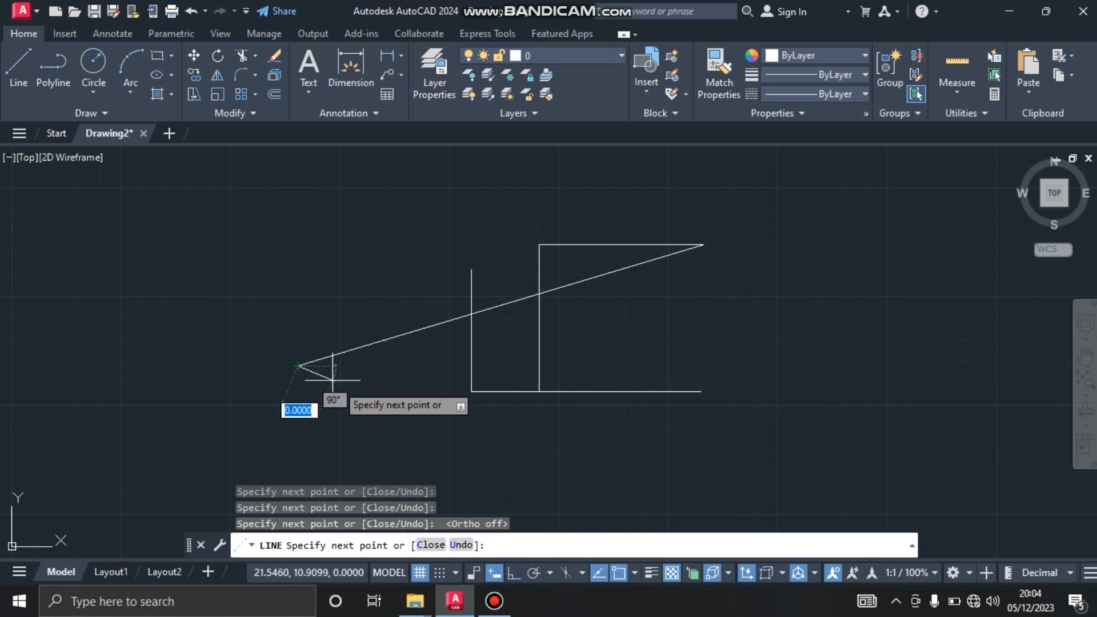
click(547, 445)
click(646, 337)
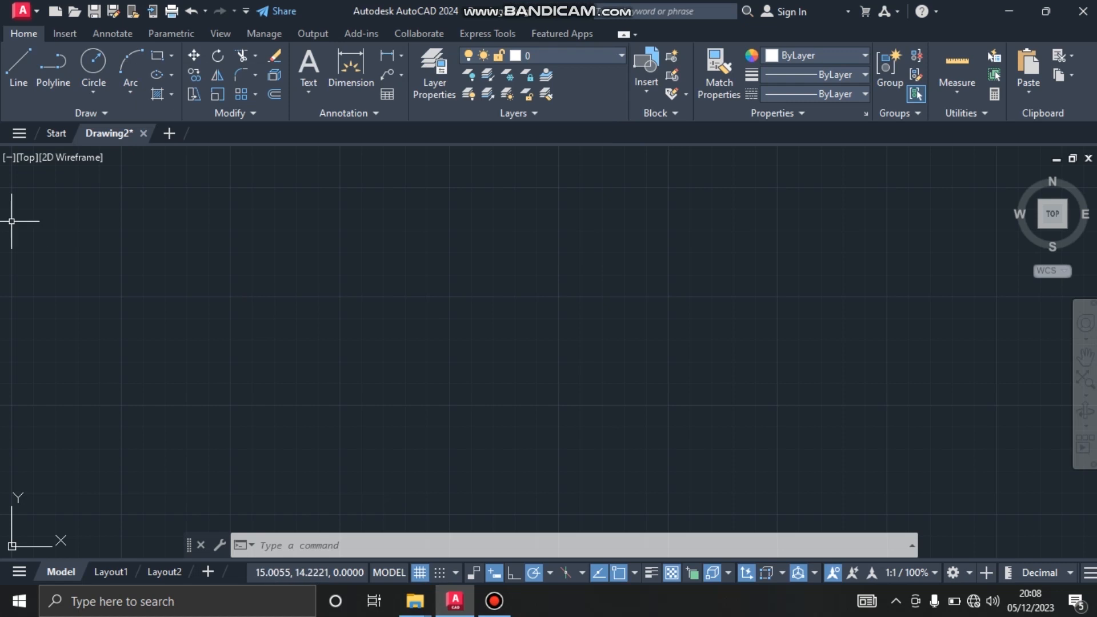
Draw a horizontal line and a vertical line down from its right end, aligning both with polar tracking
click(17, 77)
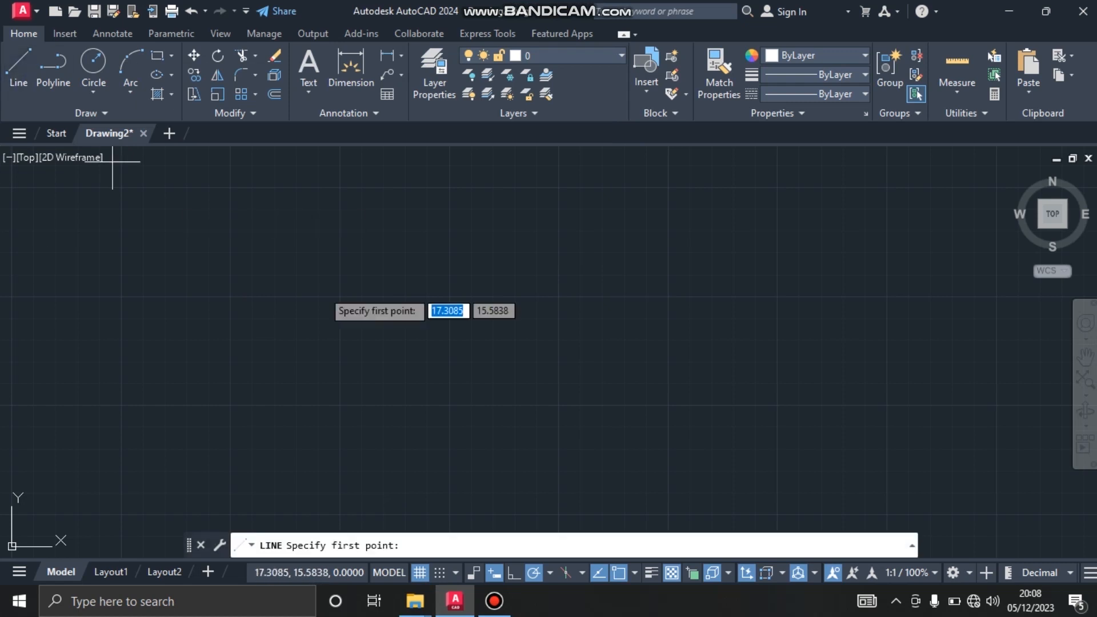
click(341, 290)
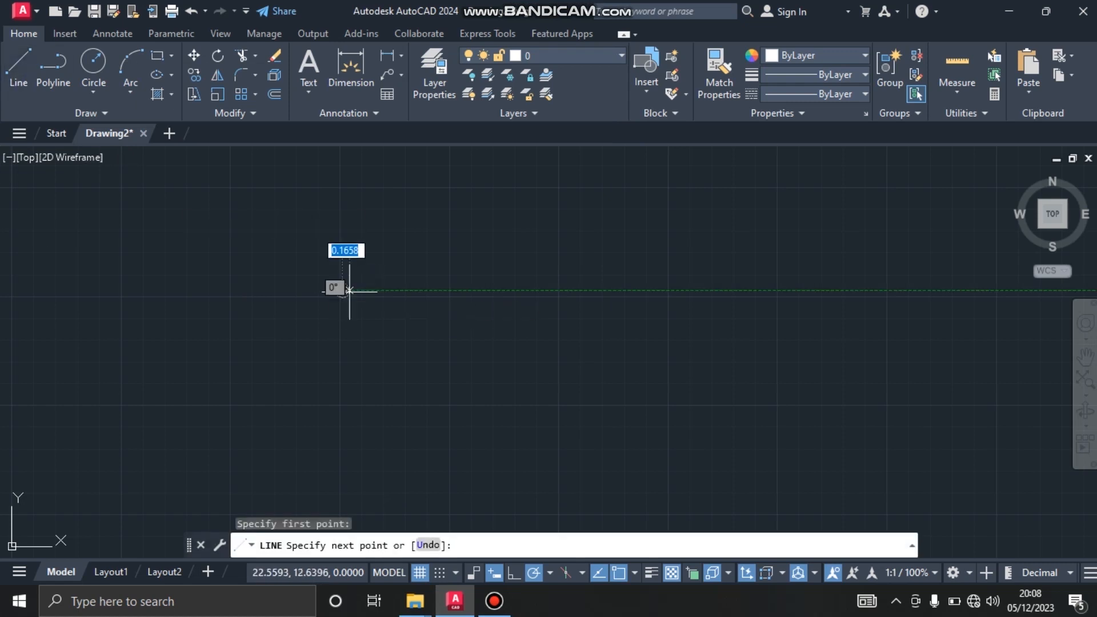
click(479, 290)
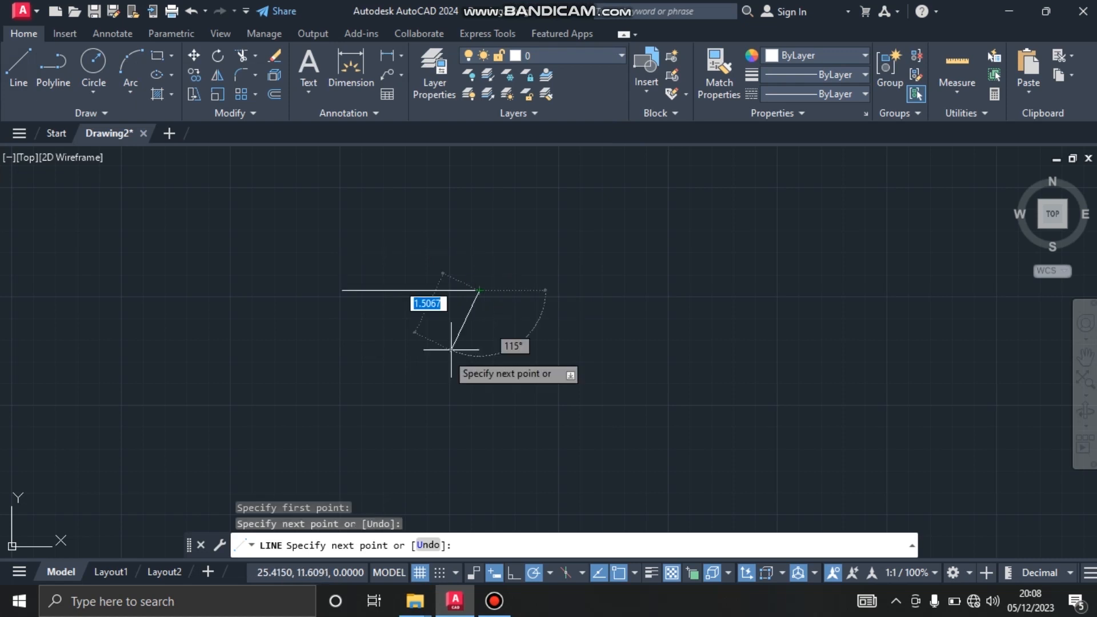
click(480, 399)
key(Escape)
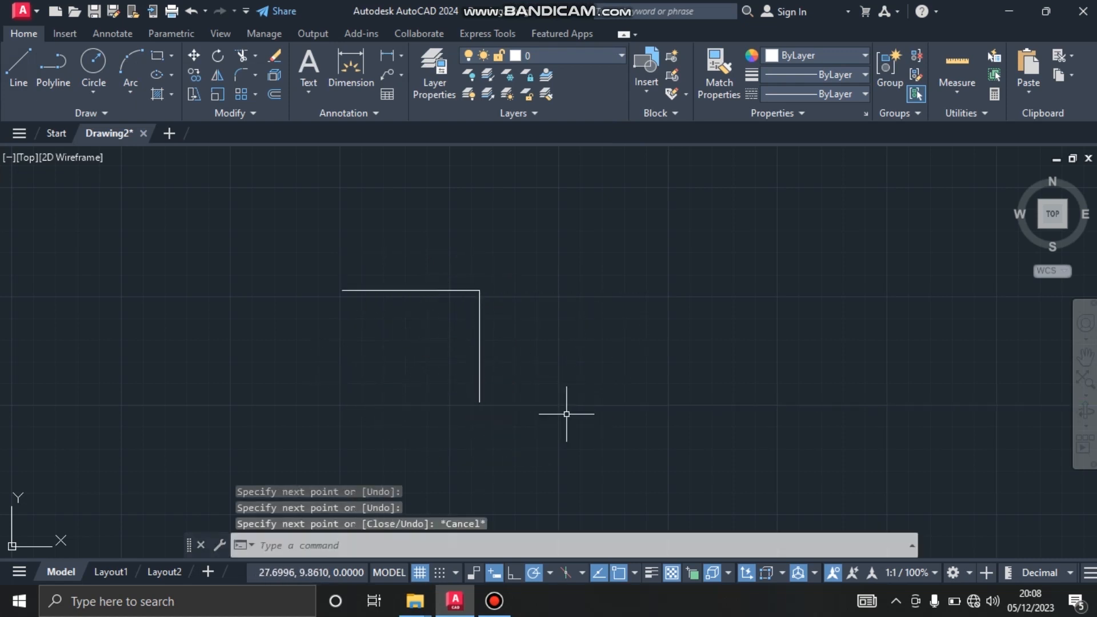
Turn off polar tracking and draw a freehand near-horizontal line beside the existing corner, continuing with a steep sloping segment down from its right end
click(535, 577)
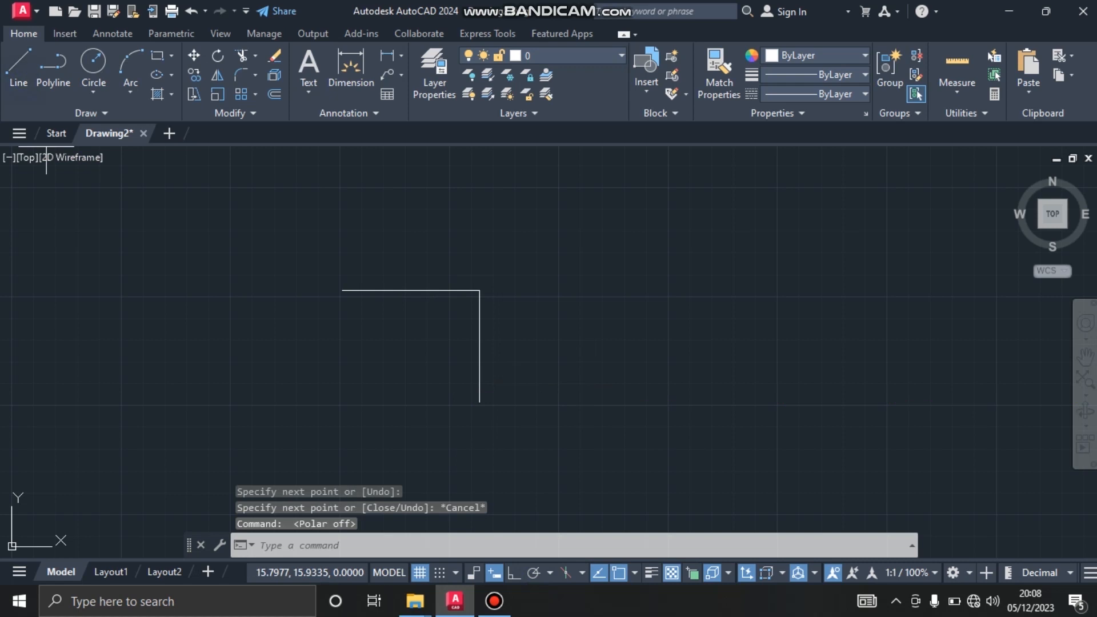
click(22, 76)
click(493, 256)
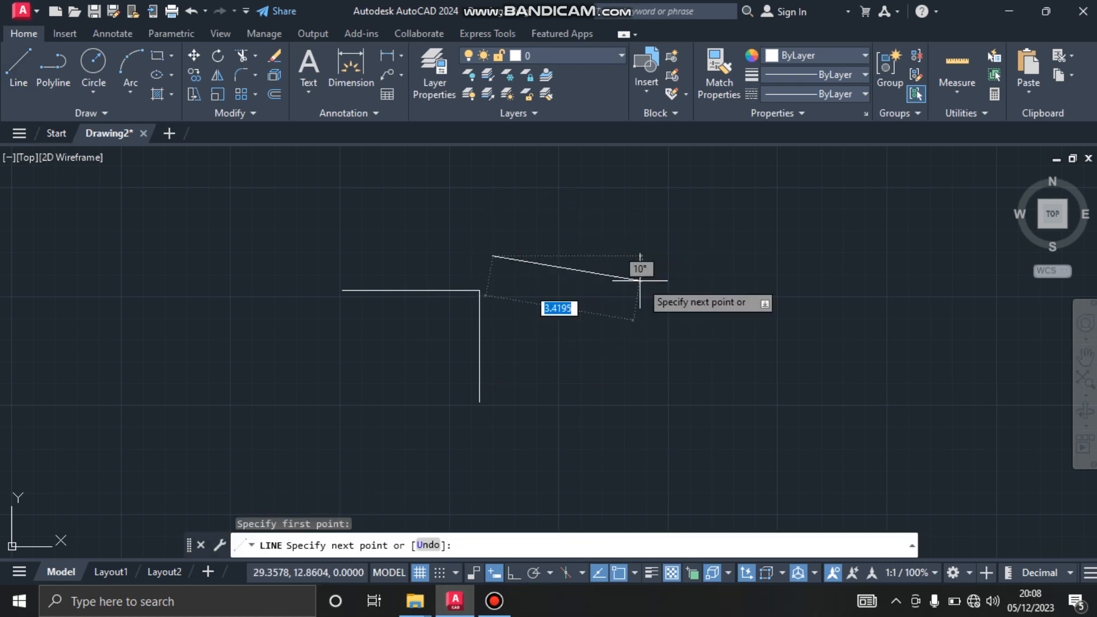
click(718, 255)
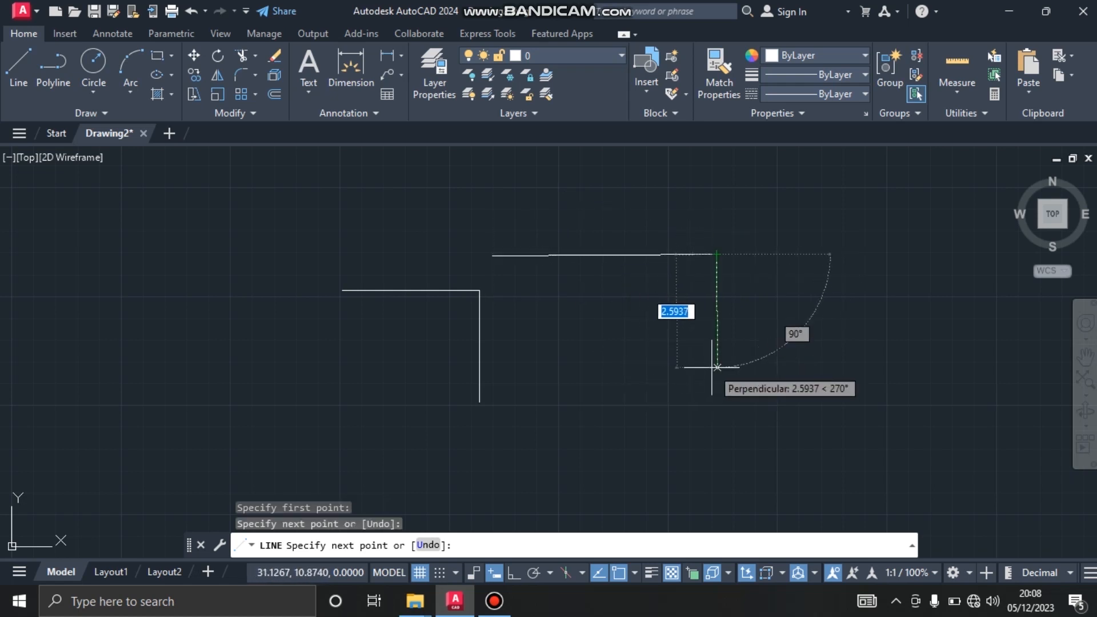
click(742, 384)
key(Escape)
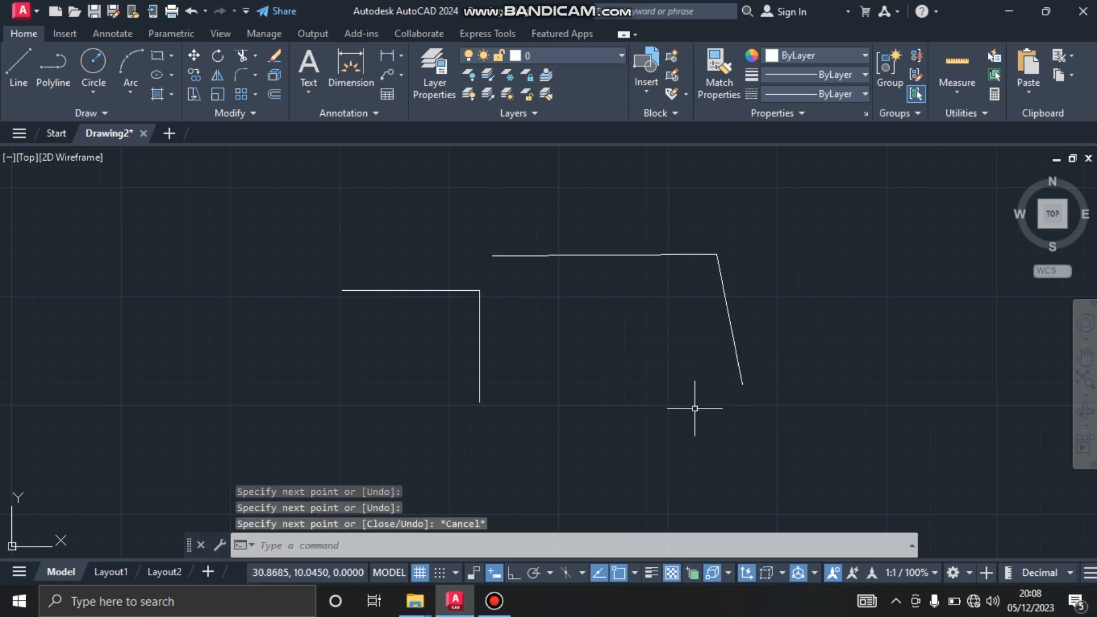
Turn on polar tracking with 45° angle increments and draw a line rising at 45° in the empty area beside the first corner
click(533, 572)
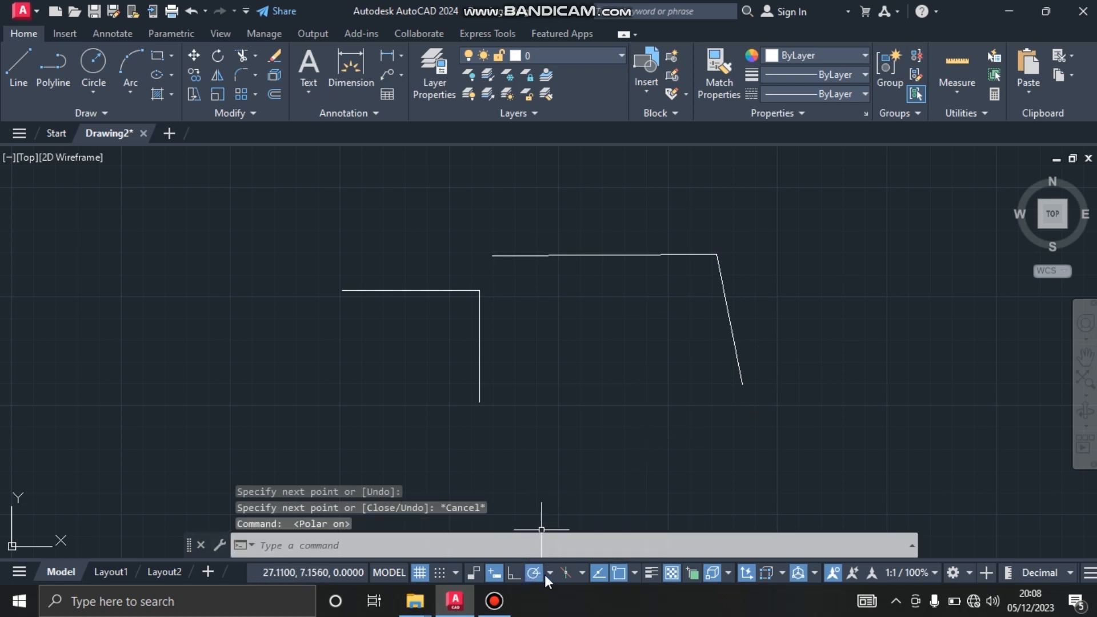
click(550, 573)
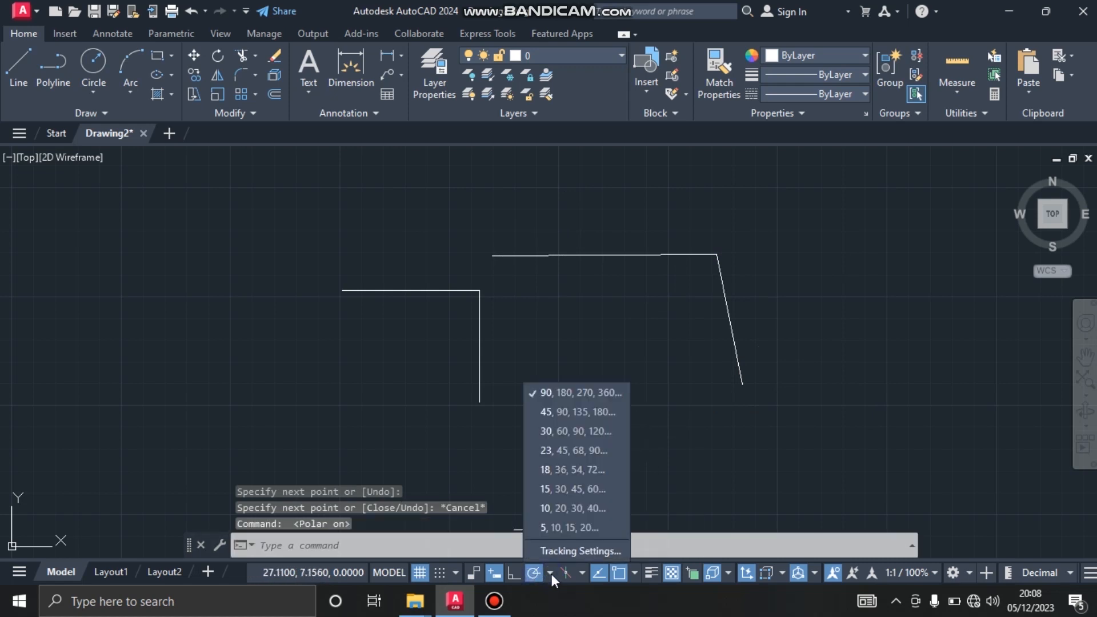
click(565, 412)
click(25, 84)
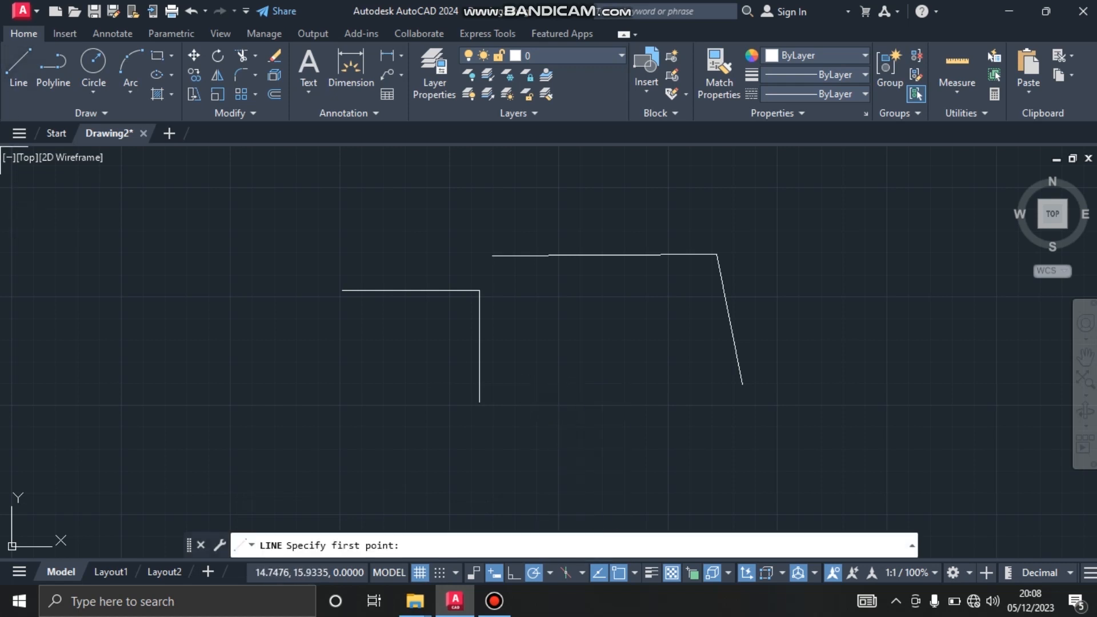
click(142, 398)
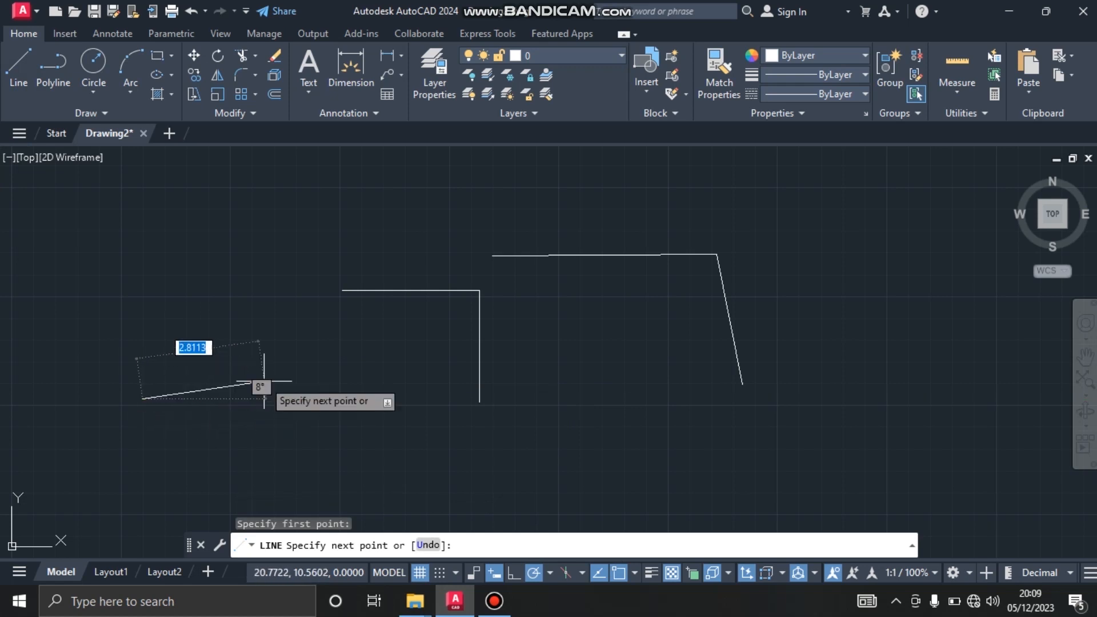
click(239, 303)
key(Escape)
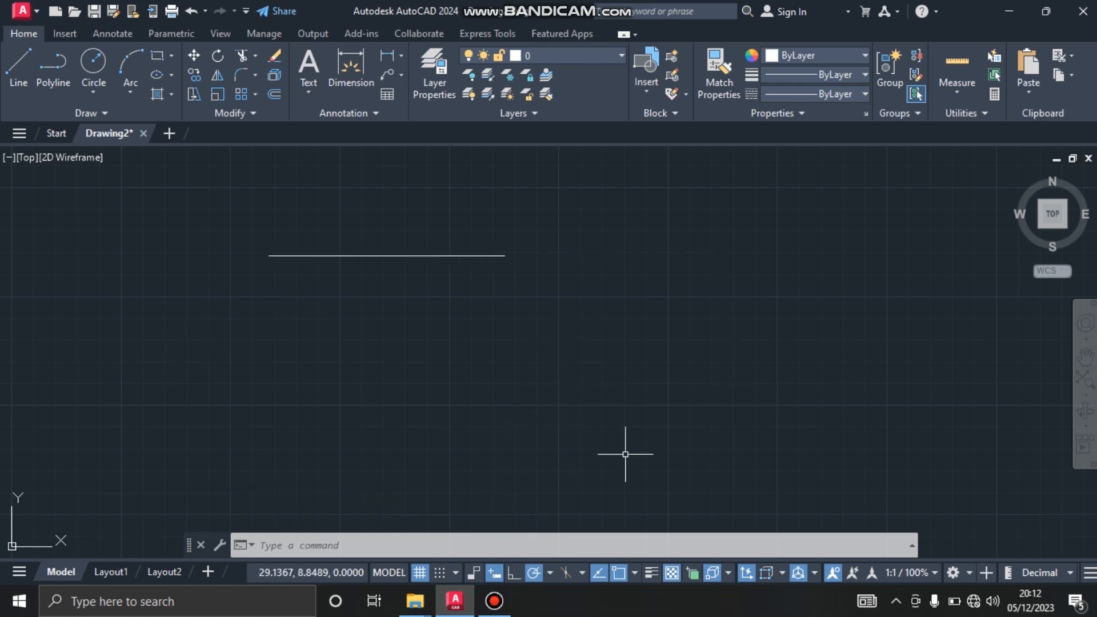
Draw a sloping line down and rightward from the horizontal line's right endpoint using object snap, and inspect the joint up close
click(12, 71)
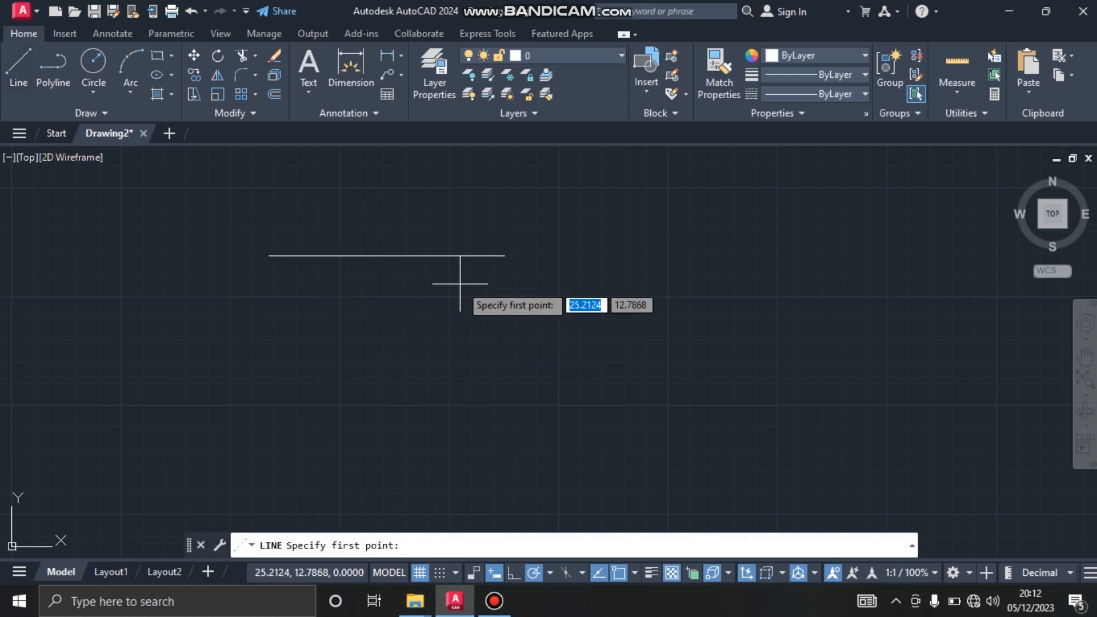
click(505, 256)
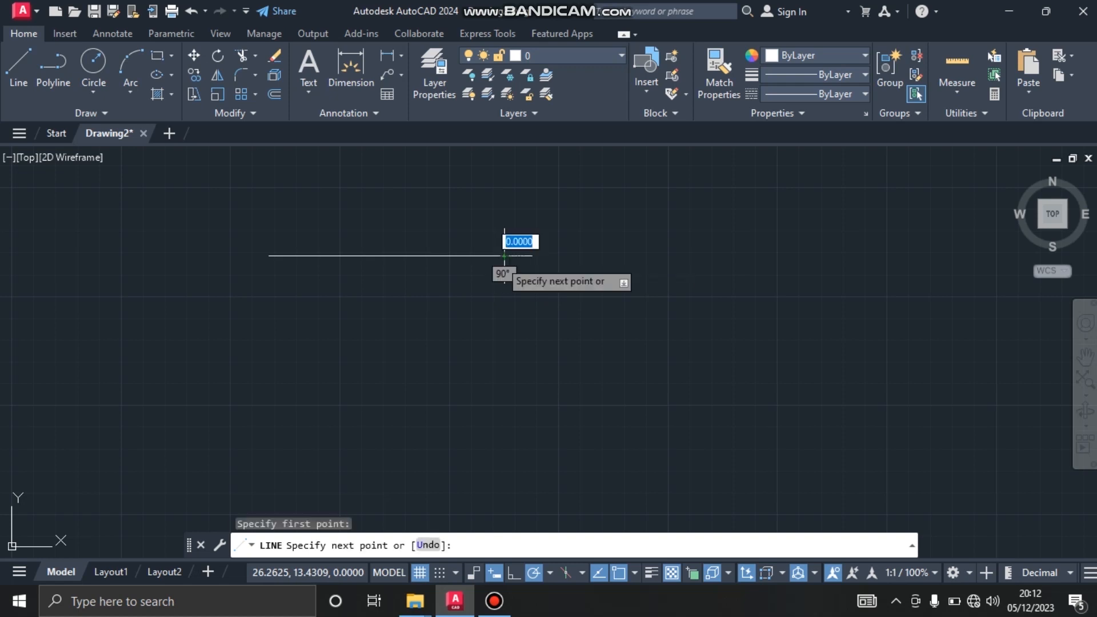
key(Escape)
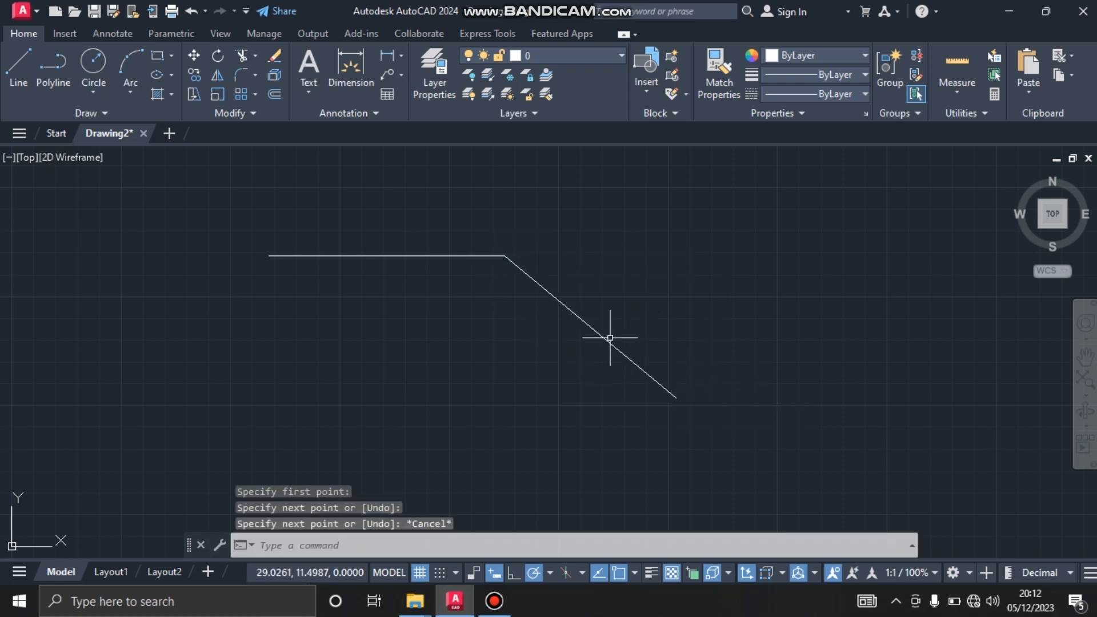
scroll(566, 292, up, 4)
scroll(517, 266, up, 2)
scroll(348, 178, up, 6)
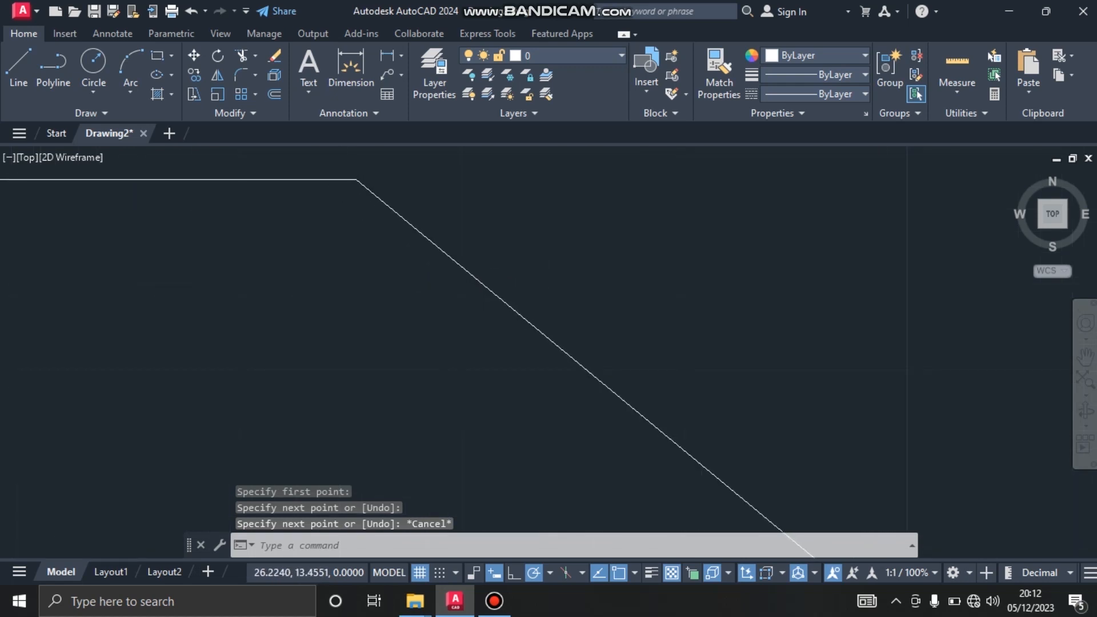
scroll(466, 253, down, 3)
scroll(469, 254, down, 4)
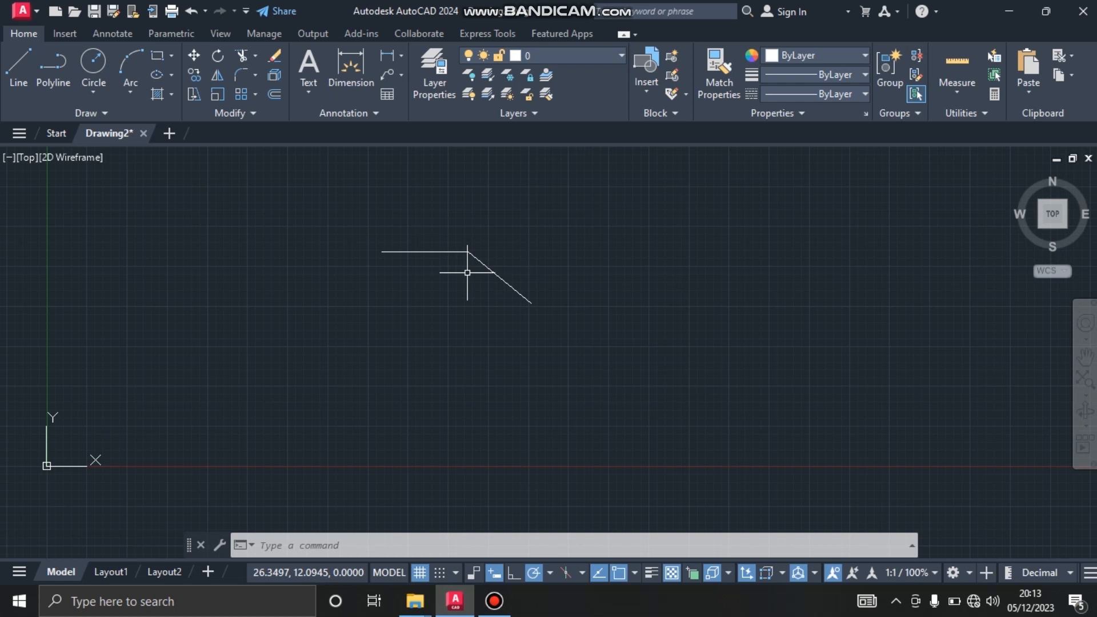
Try to start a line at the horizontal line's left end with object snap off, cancel it and restore object snap
click(622, 570)
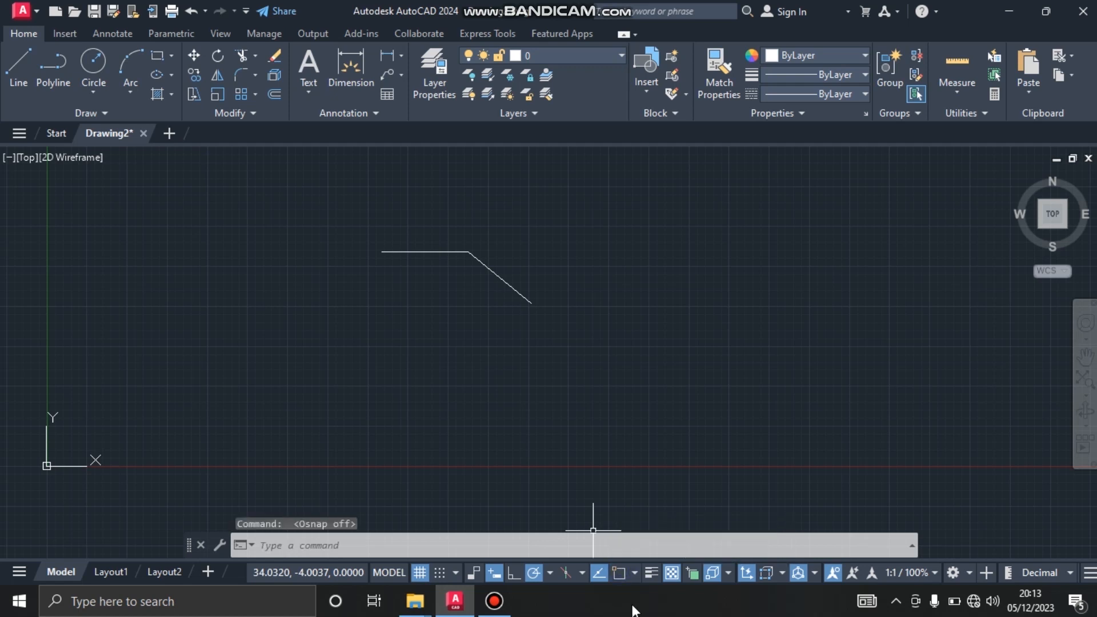
click(13, 77)
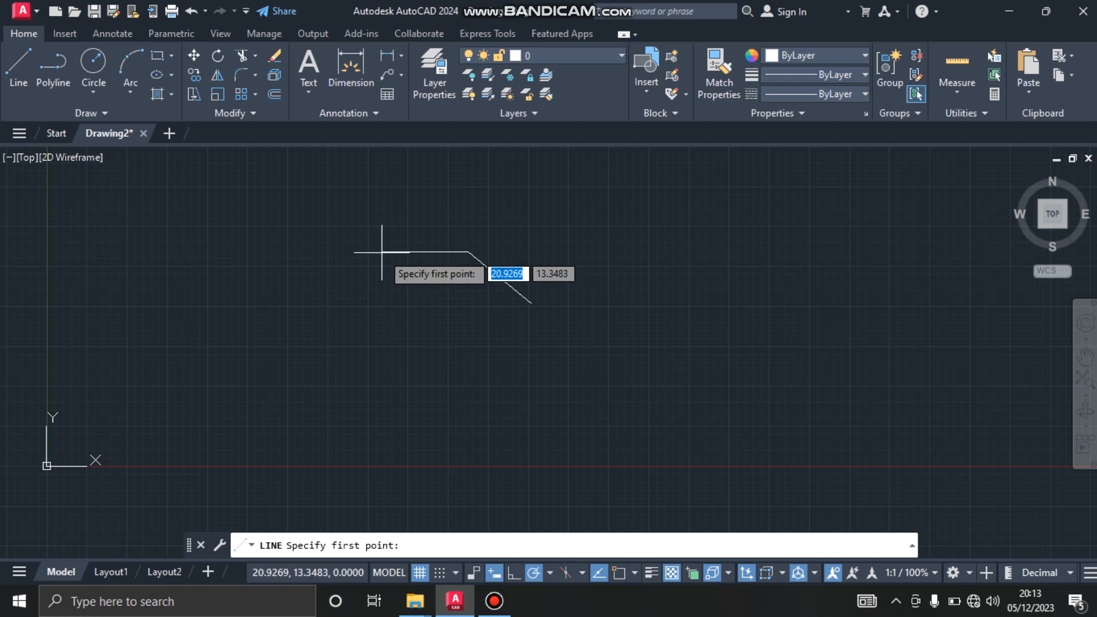
click(382, 251)
key(Escape)
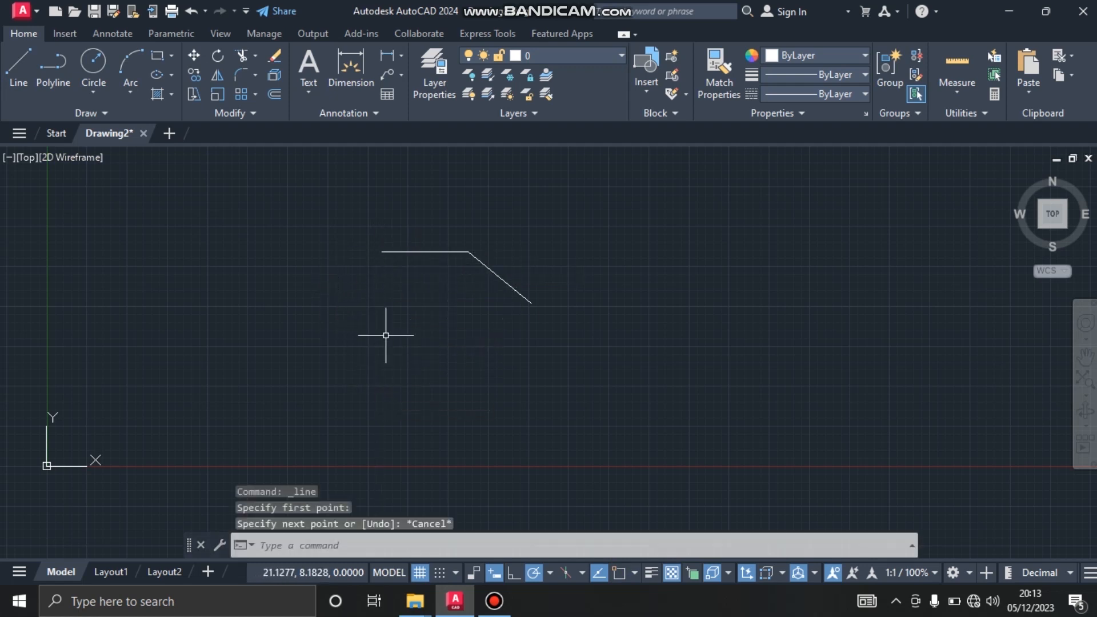
click(626, 577)
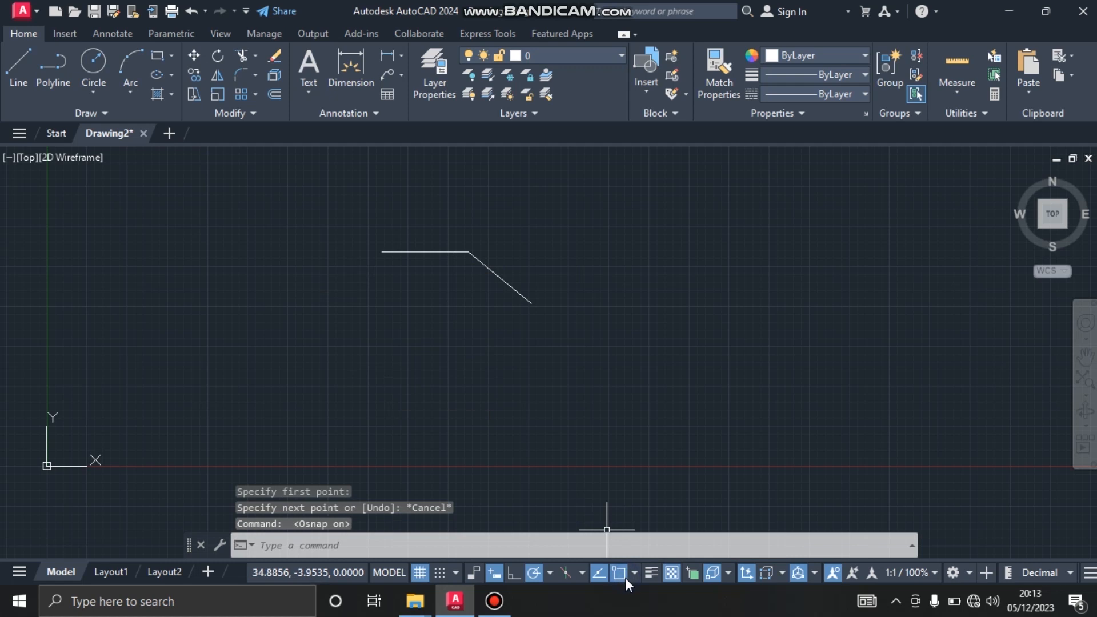
Enable the Midpoint object snap and draw a short, slightly sloping line downward from the horizontal line's midpoint
click(635, 574)
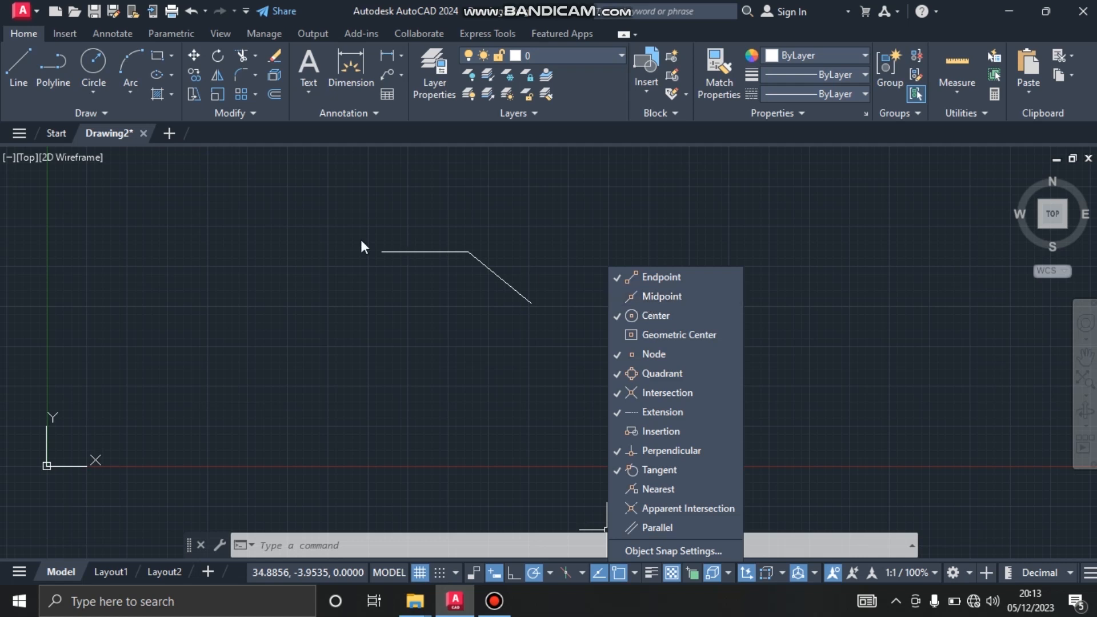
click(2, 100)
click(18, 63)
scroll(425, 263, up, 4)
scroll(425, 263, up, 2)
middle_drag(421, 221, 475, 405)
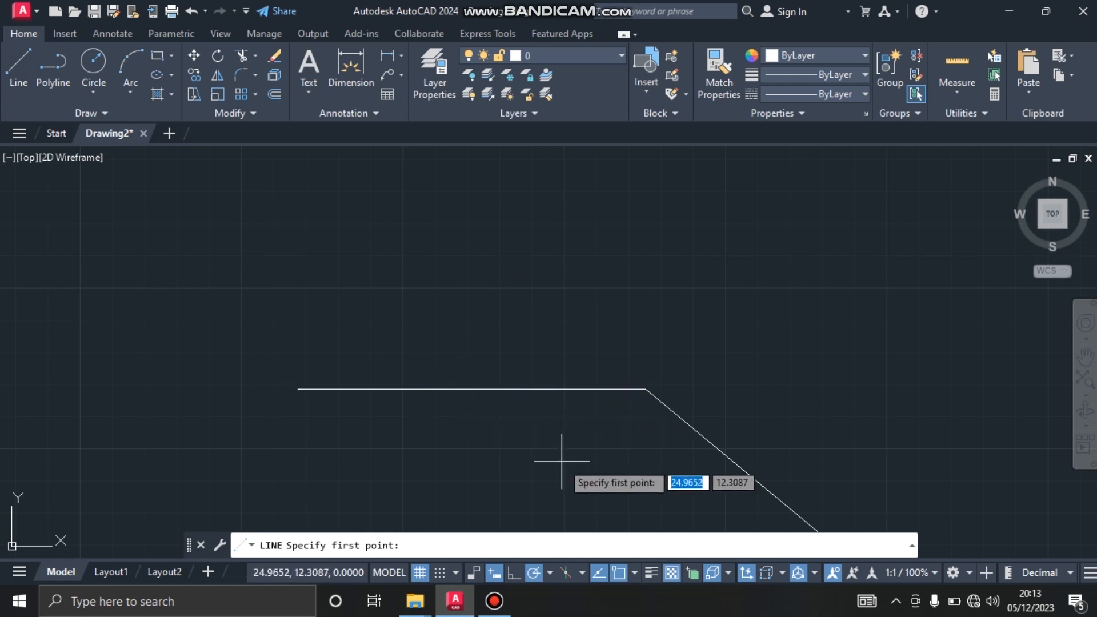
click(634, 573)
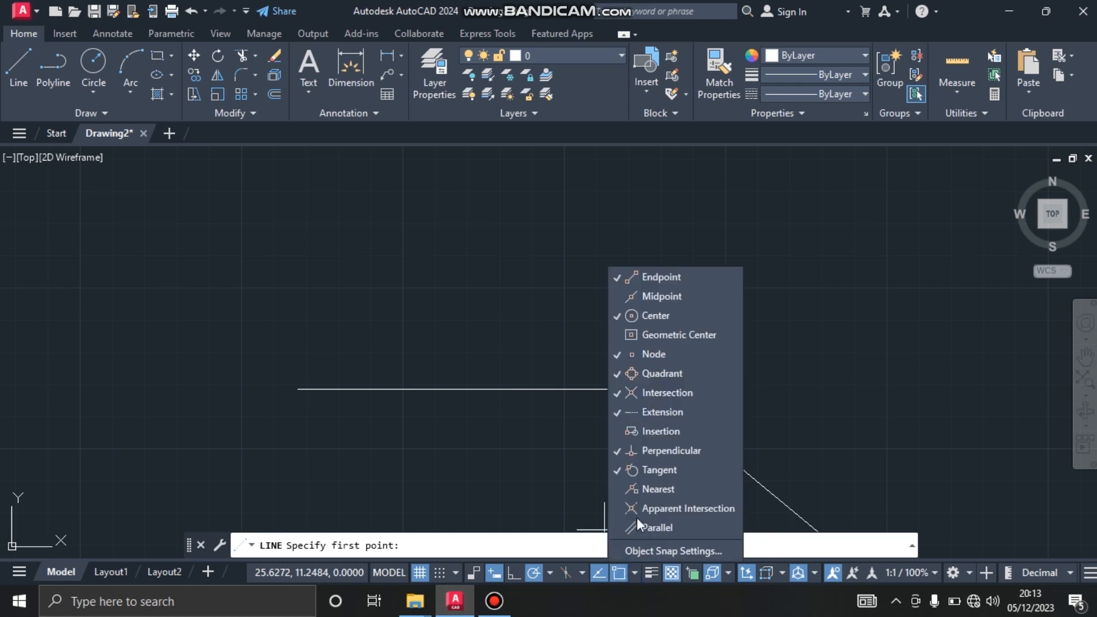
click(617, 297)
click(473, 389)
click(484, 467)
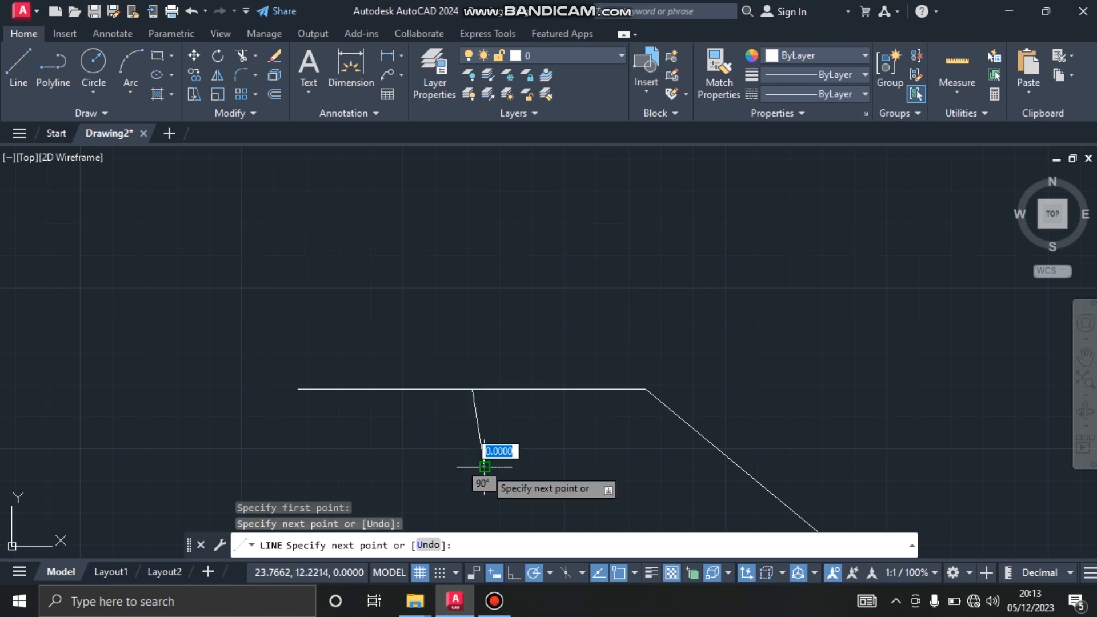
key(Escape)
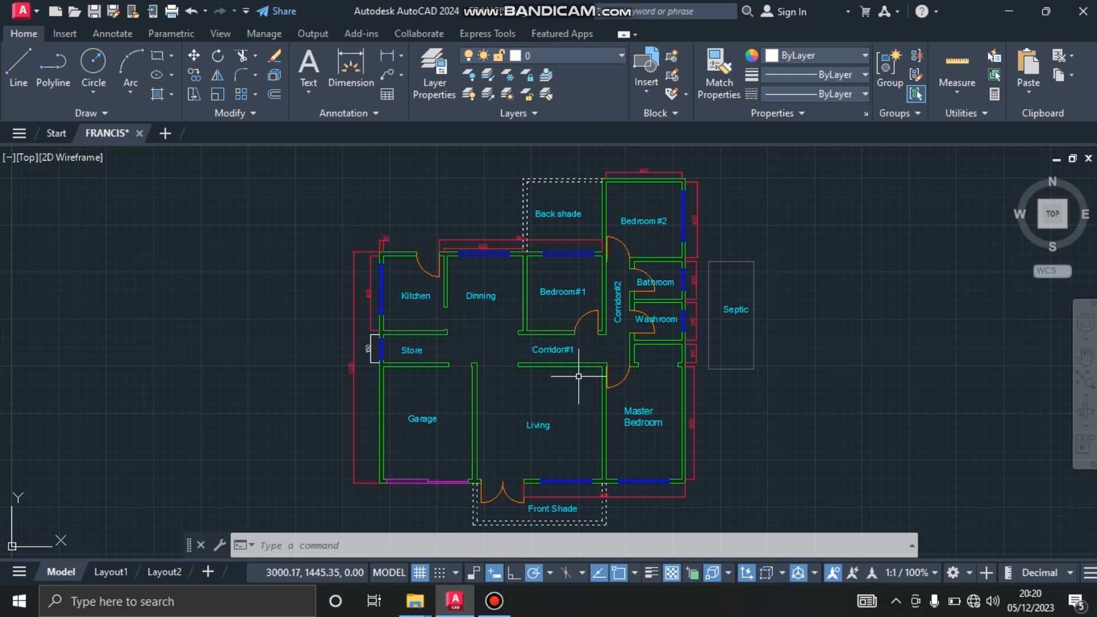
Save a copy of the house floor plan in the Desktop's P folder as an AutoCAD 2018 Drawing (*.dwg), keeping its file name
key(ctrl+s)
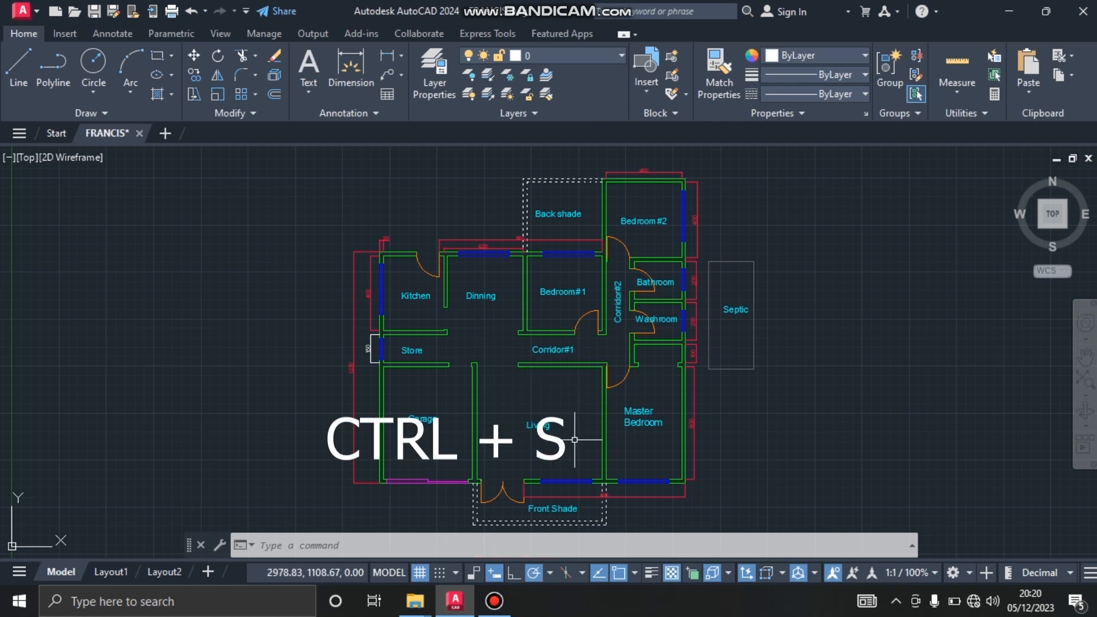
click(23, 11)
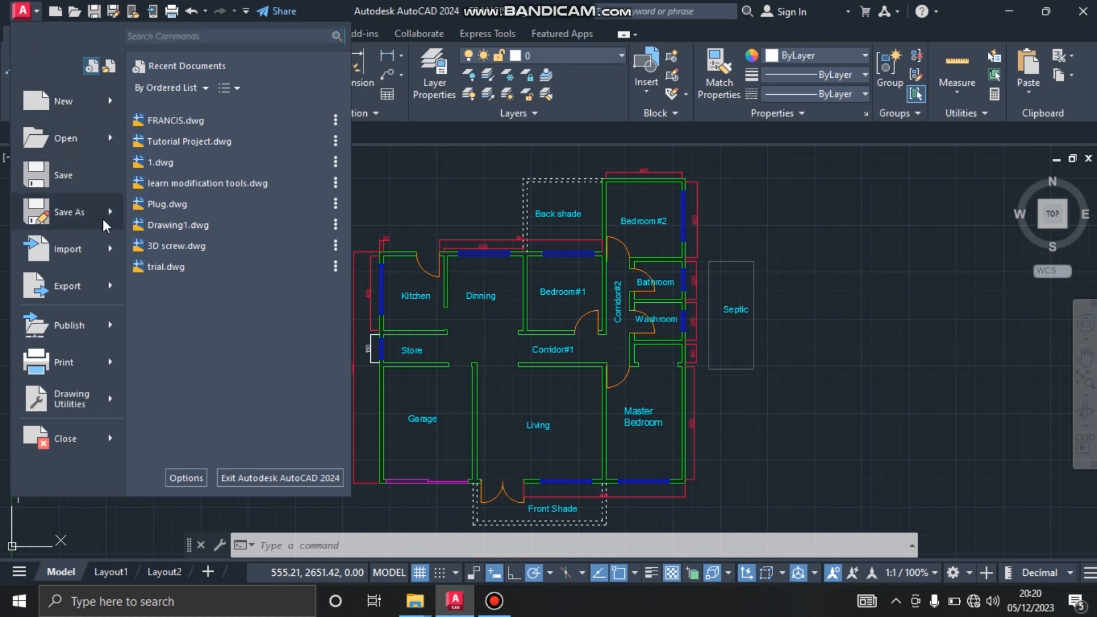
mouse_move(103, 220)
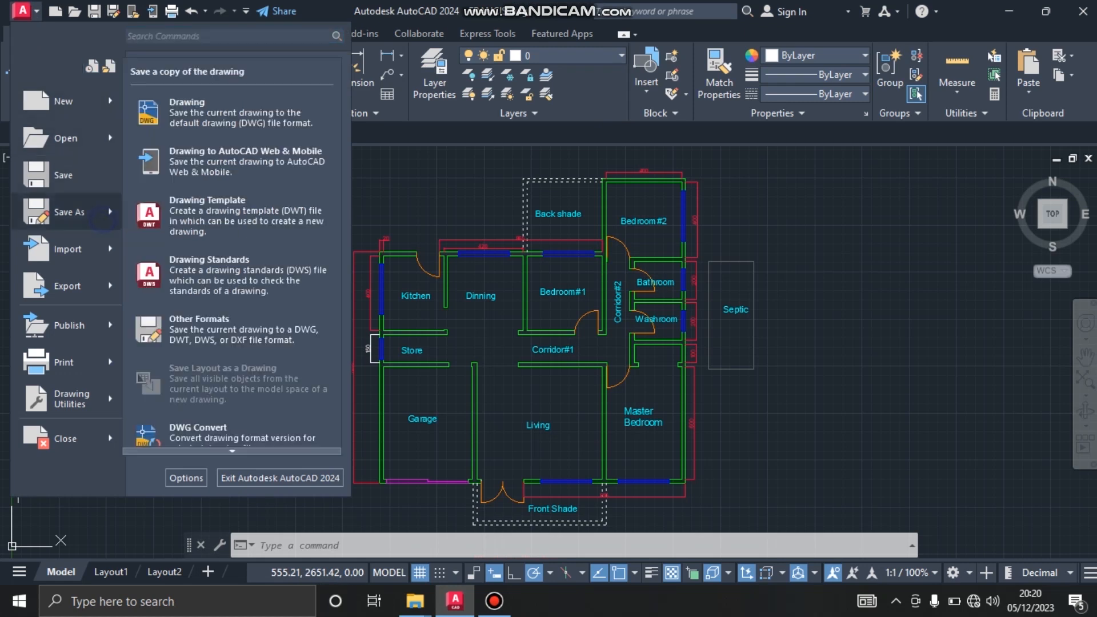
click(103, 220)
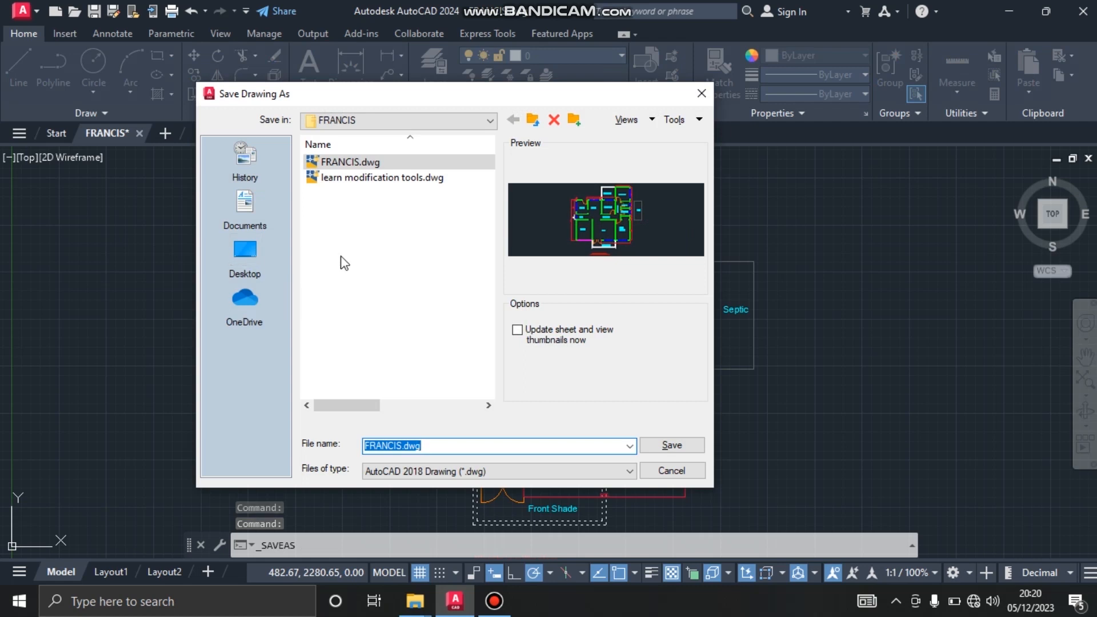
click(246, 263)
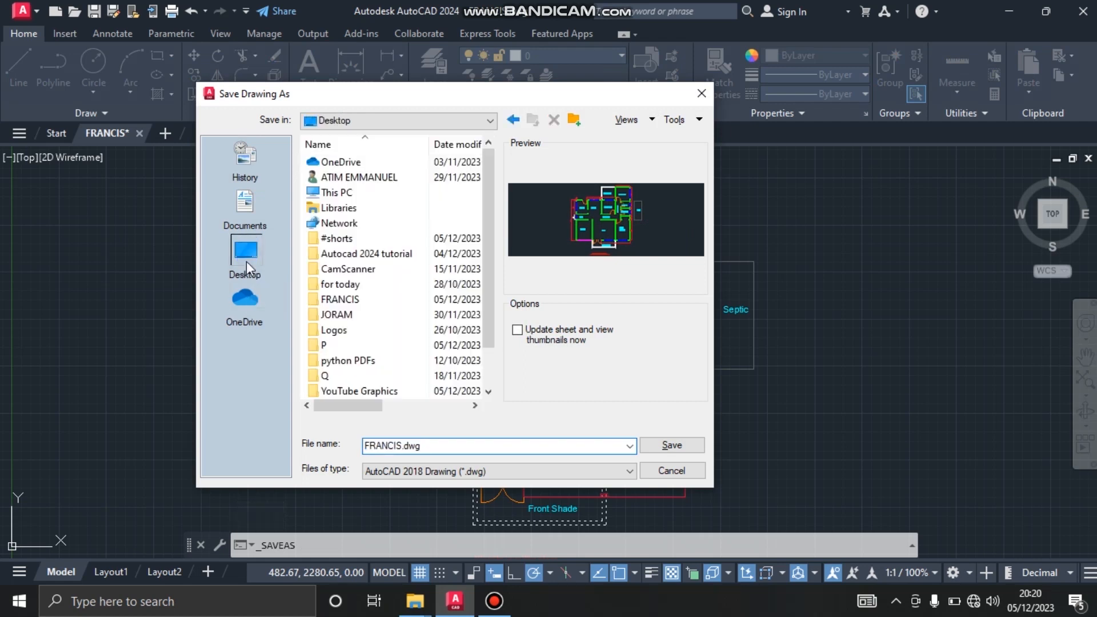
double_click(371, 346)
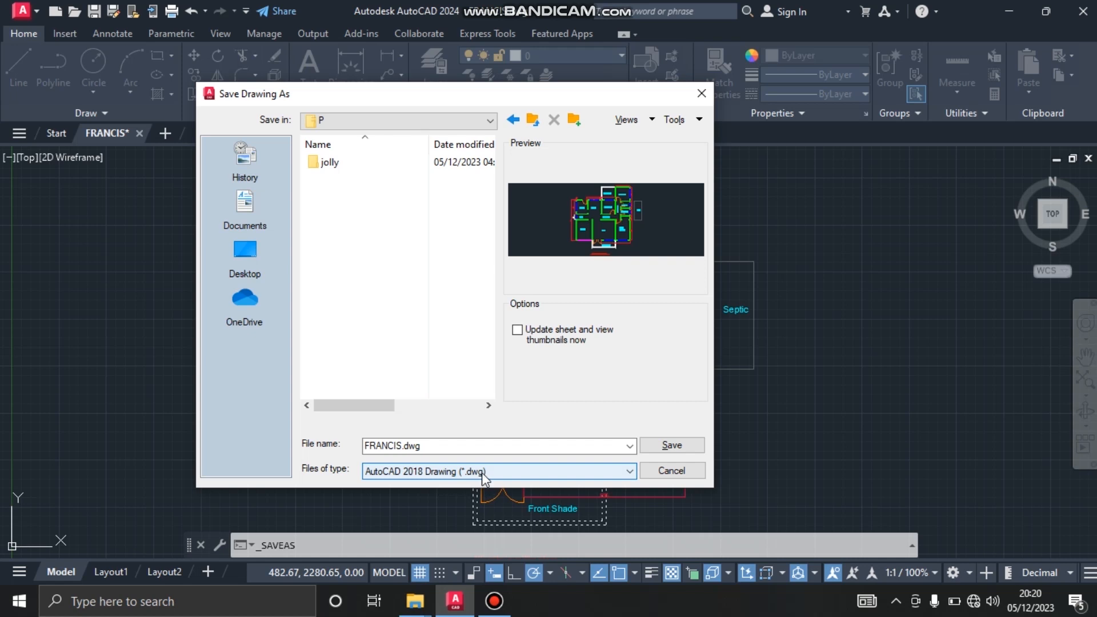
click(629, 472)
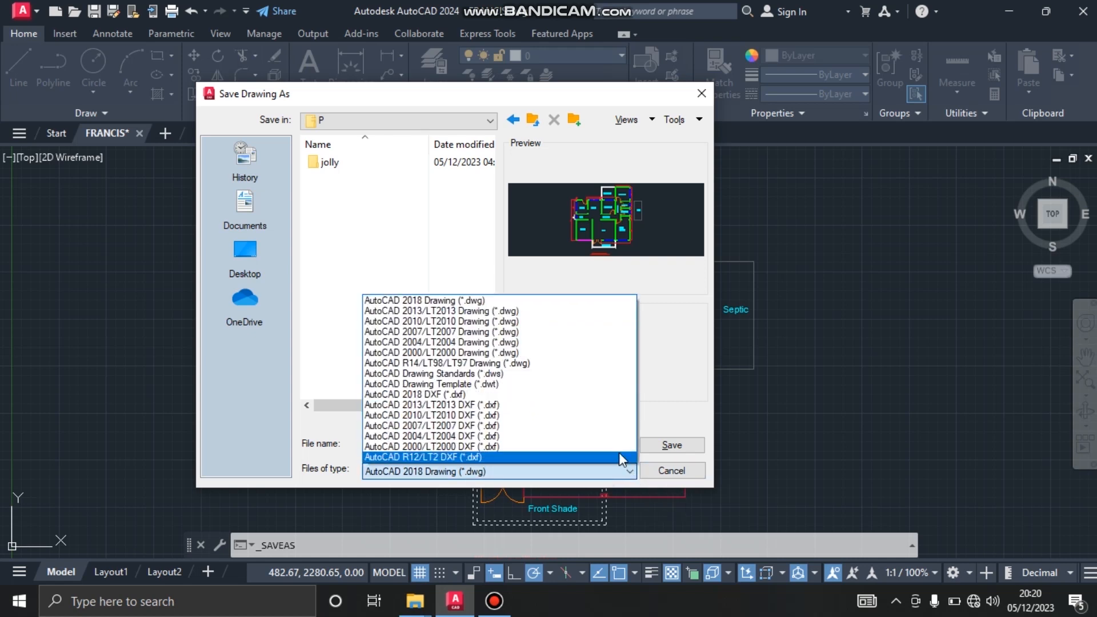
click(674, 390)
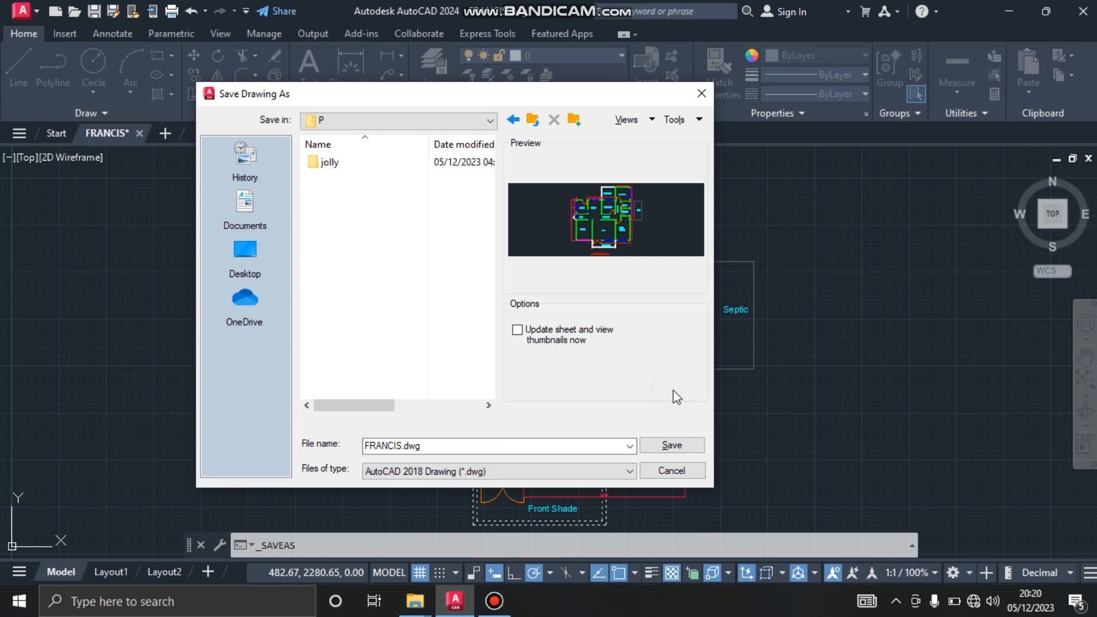
click(692, 450)
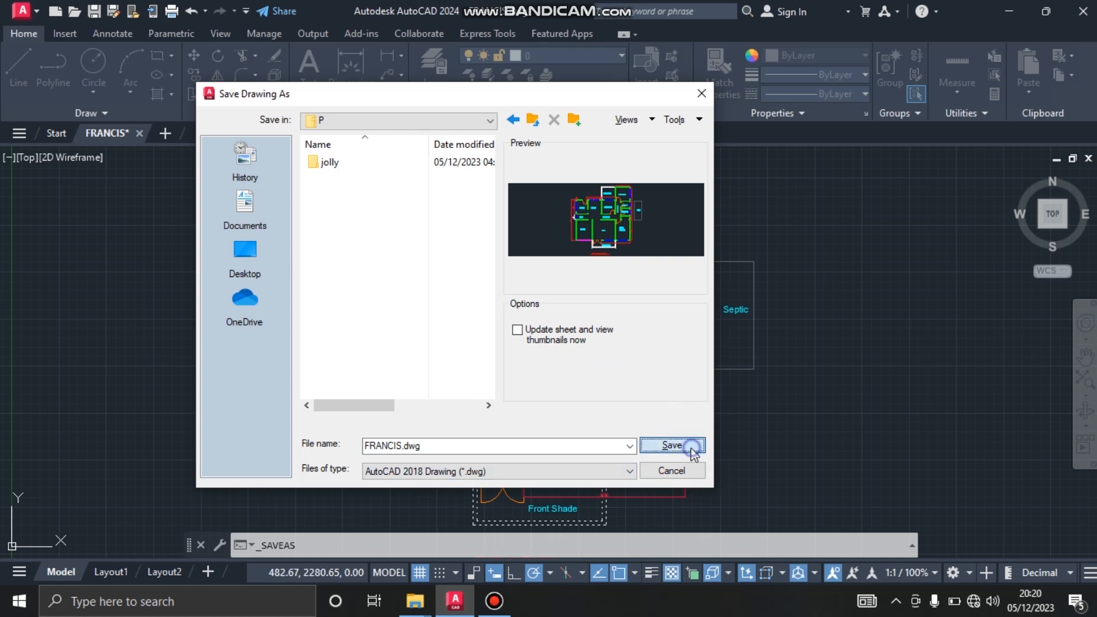